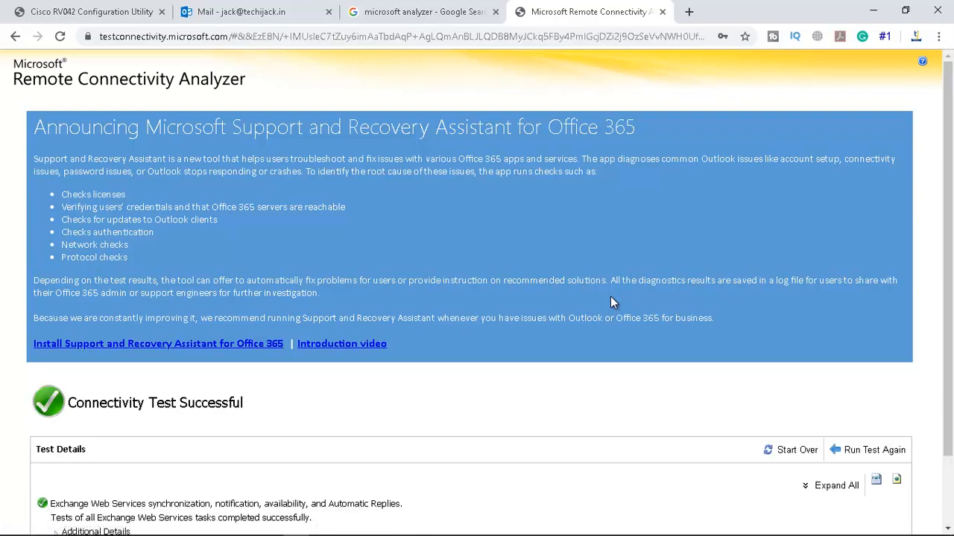
Expand the EWS test steps down to the Automatic Replies (OOF) step's XML details
{"action": "scroll", "coordinate": [288, 330], "scroll_direction": "down", "scroll_amount": 2}
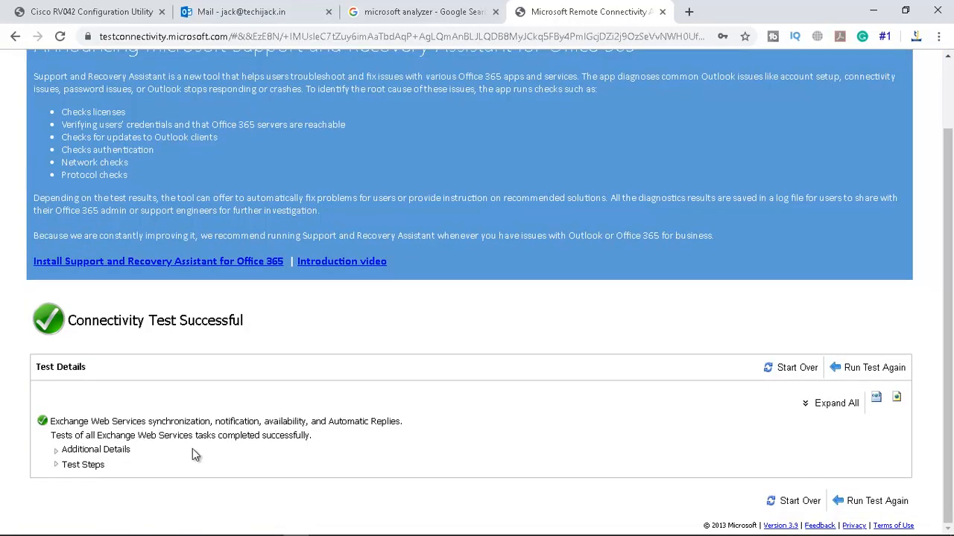
{"action": "left_click", "coordinate": [55, 467]}
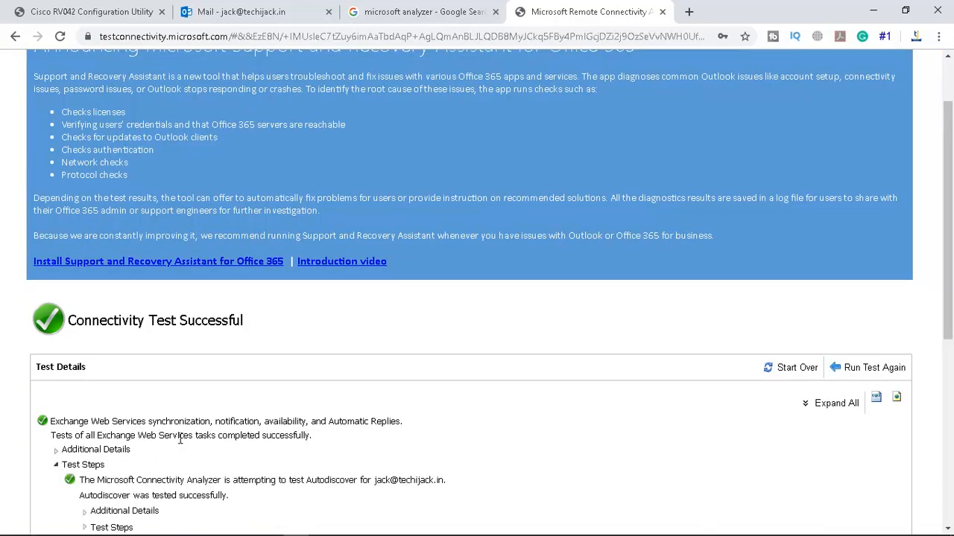
{"action": "scroll", "coordinate": [202, 430], "scroll_direction": "down", "scroll_amount": 5}
{"action": "scroll", "coordinate": [200, 430], "scroll_direction": "down", "scroll_amount": 2}
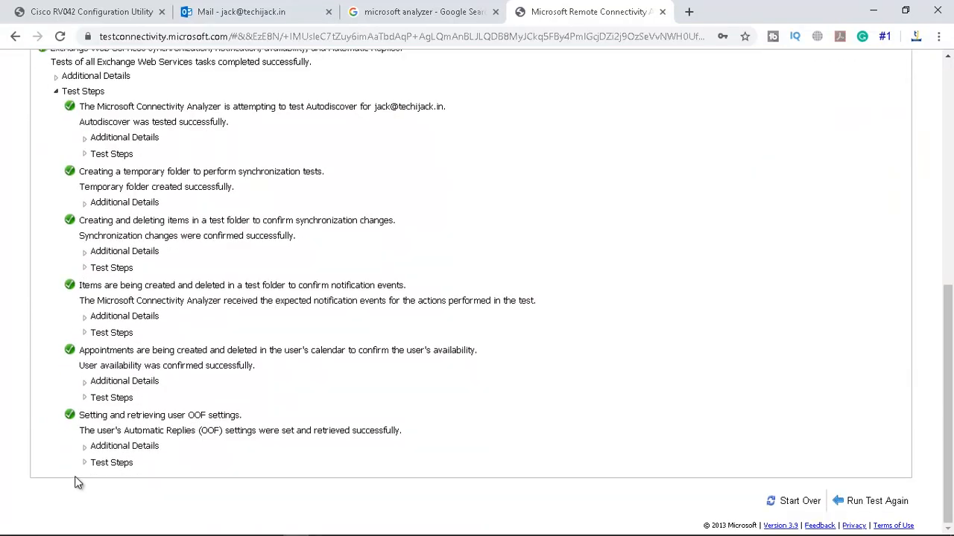
{"action": "left_click", "coordinate": [84, 464]}
{"action": "scroll", "coordinate": [181, 445], "scroll_direction": "down", "scroll_amount": 3}
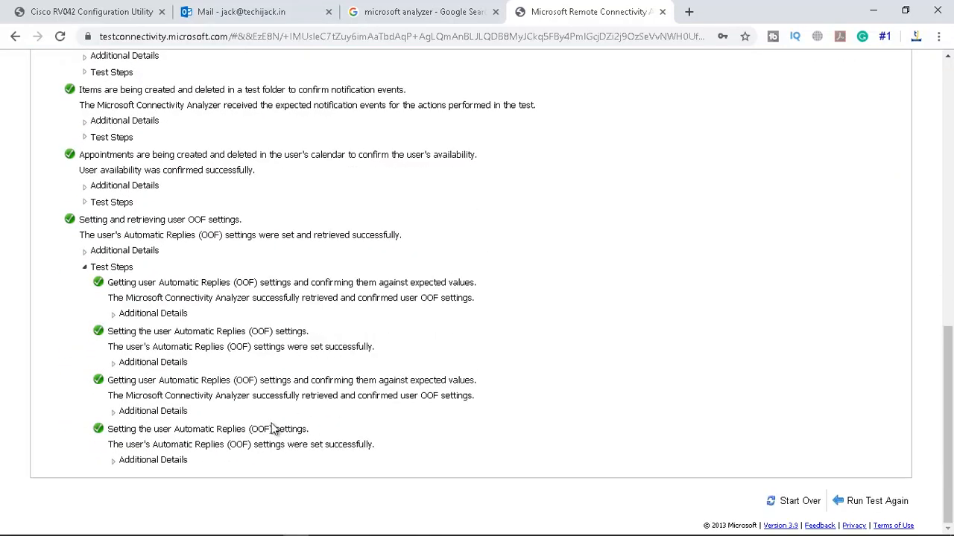
{"action": "left_click", "coordinate": [112, 462]}
Scroll through the OOF XML response, then start over for a new test
{"action": "scroll", "coordinate": [197, 453], "scroll_direction": "down", "scroll_amount": 4}
{"action": "scroll", "coordinate": [197, 453], "scroll_direction": "down", "scroll_amount": 4}
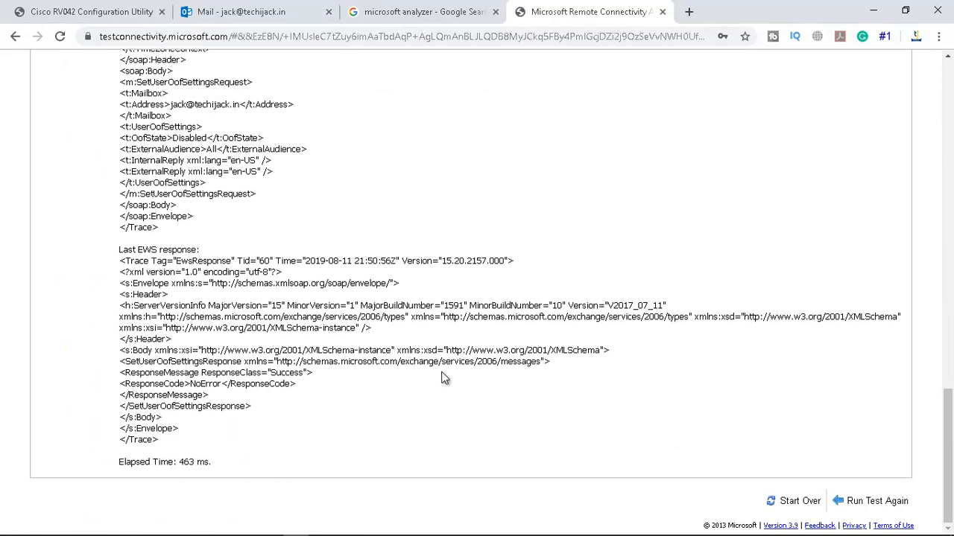
{"action": "scroll", "coordinate": [643, 290], "scroll_direction": "up", "scroll_amount": 6}
{"action": "scroll", "coordinate": [553, 309], "scroll_direction": "down", "scroll_amount": 5}
{"action": "left_click", "coordinate": [796, 507]}
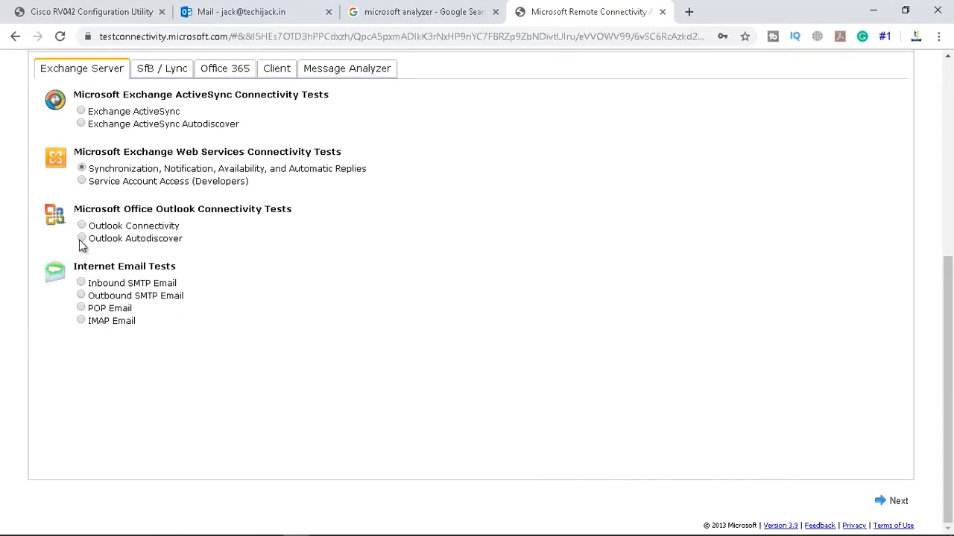
Run the Outlook Autodiscover test for the mailbox's e-mail address with Ignore Trust for SSL ticked
{"action": "left_click", "coordinate": [81, 238]}
{"action": "left_click", "coordinate": [888, 501]}
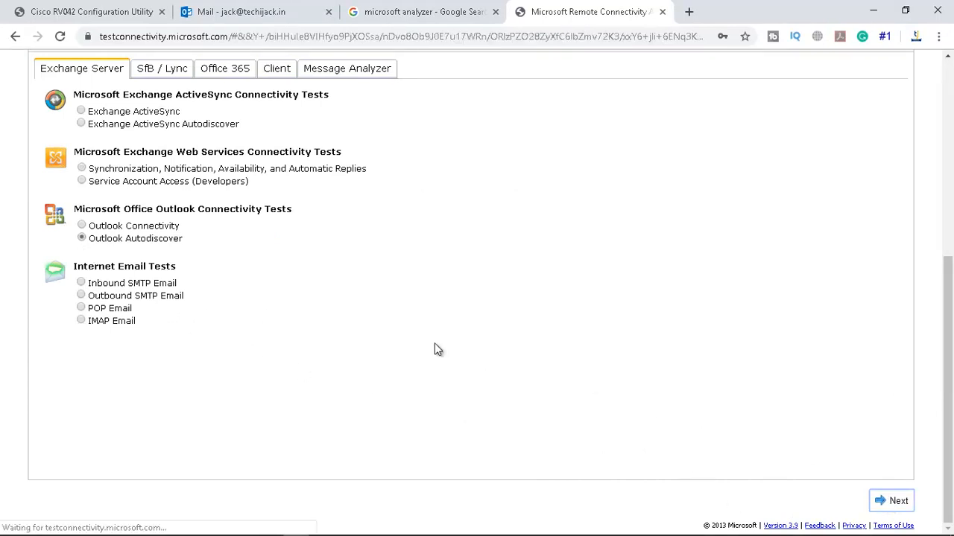
{"action": "left_click", "coordinate": [103, 162]}
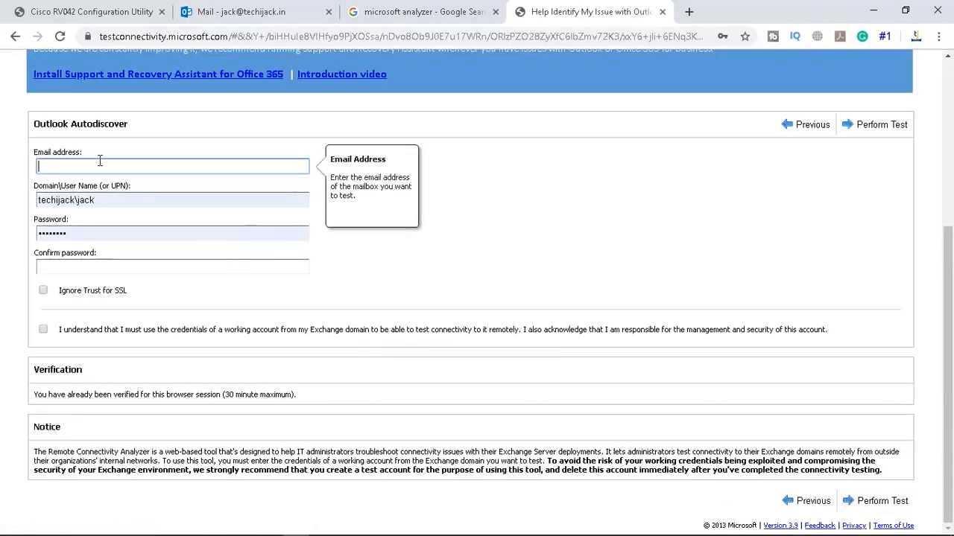
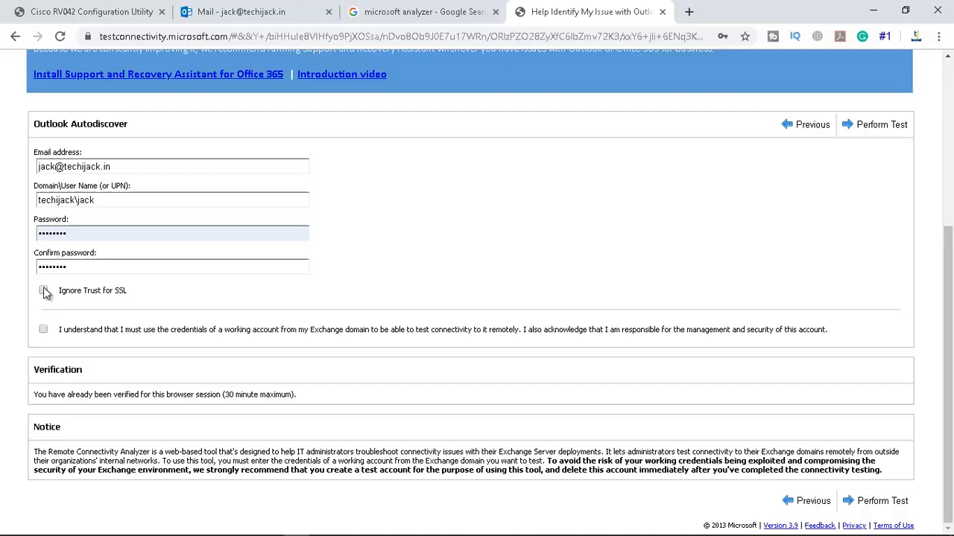
{"action": "left_click", "coordinate": [45, 291]}
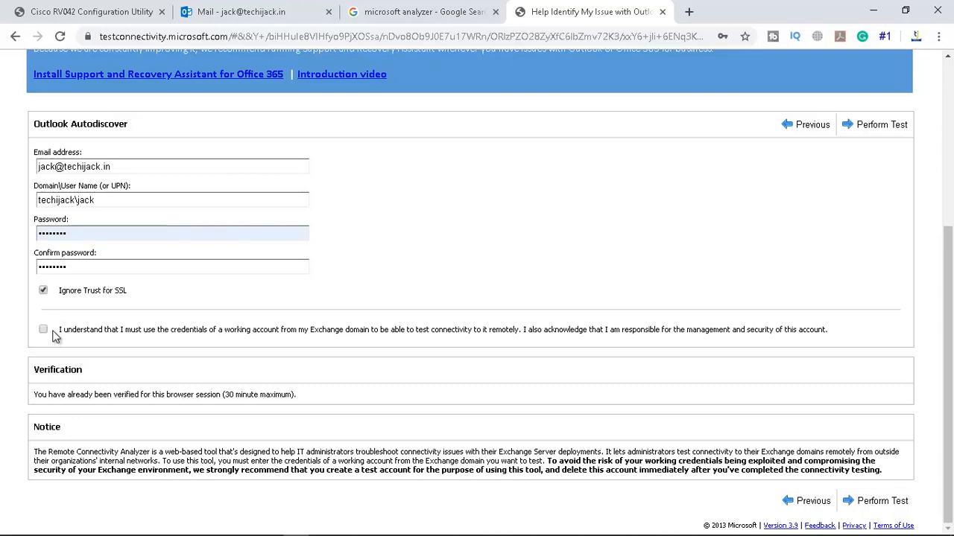
{"action": "left_click", "coordinate": [43, 330]}
{"action": "left_click", "coordinate": [875, 501]}
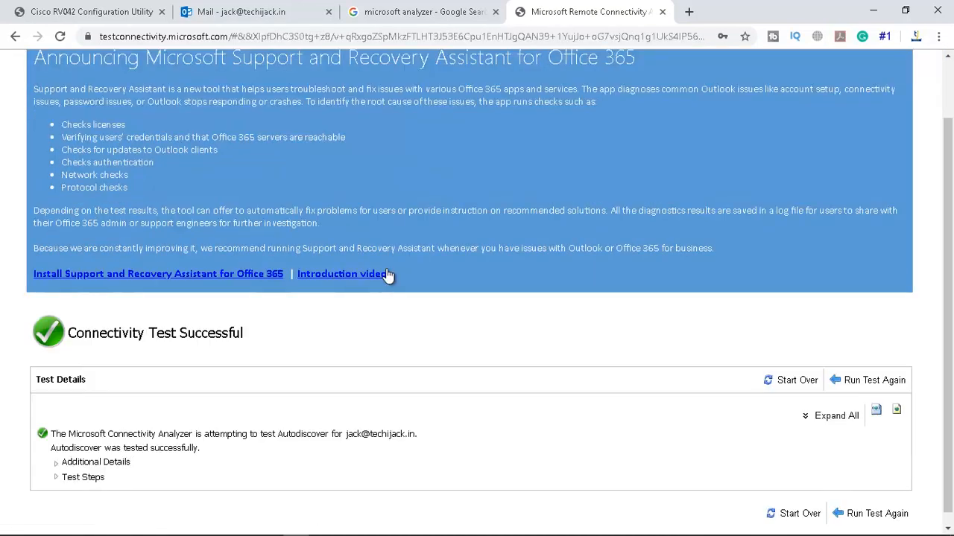
Expand the Autodiscover test steps through the service contact and URL test sub-steps
{"action": "scroll", "coordinate": [356, 308], "scroll_direction": "down", "scroll_amount": 1}
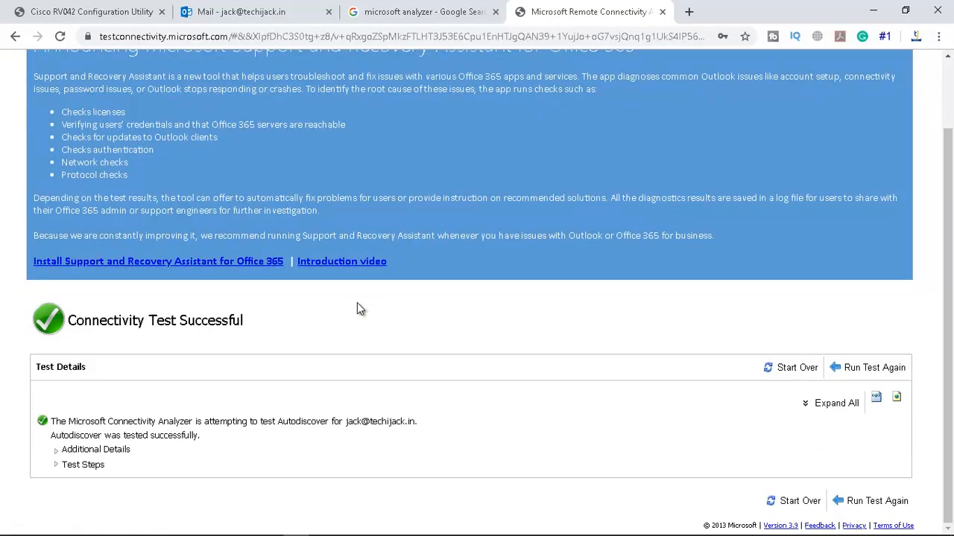
{"action": "left_click", "coordinate": [56, 465]}
{"action": "scroll", "coordinate": [56, 466], "scroll_direction": "down", "scroll_amount": 1}
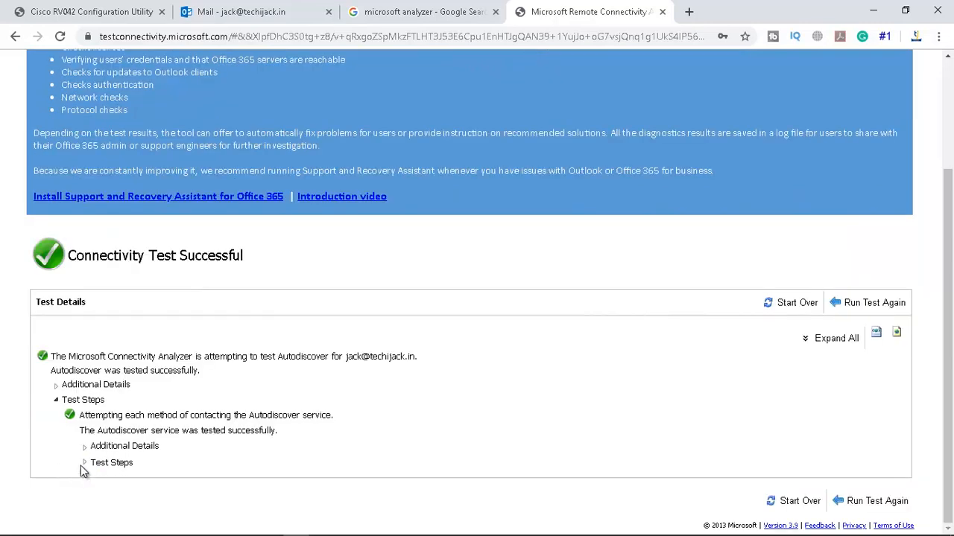
{"action": "left_click", "coordinate": [85, 462]}
{"action": "scroll", "coordinate": [118, 468], "scroll_direction": "down", "scroll_amount": 1}
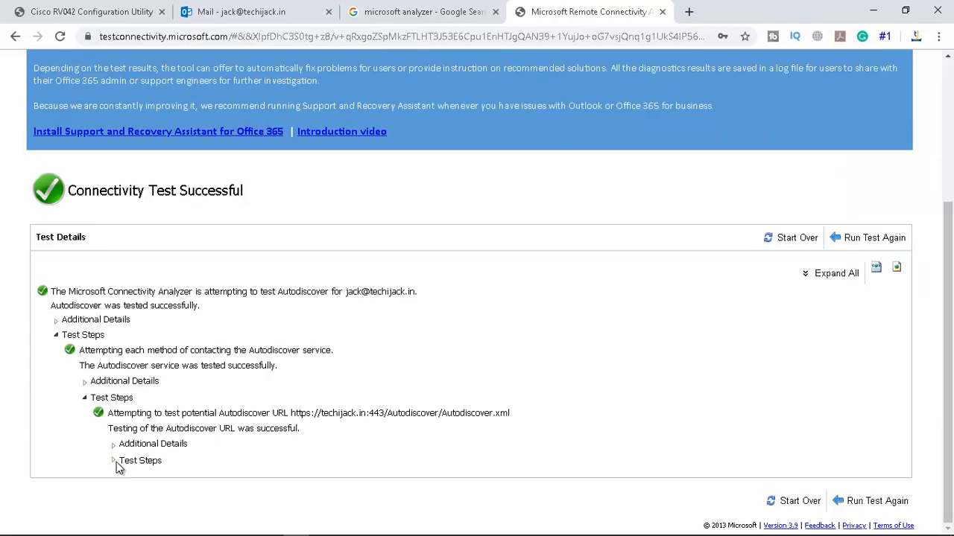
{"action": "left_click", "coordinate": [116, 464]}
{"action": "scroll", "coordinate": [452, 365], "scroll_direction": "down", "scroll_amount": 4}
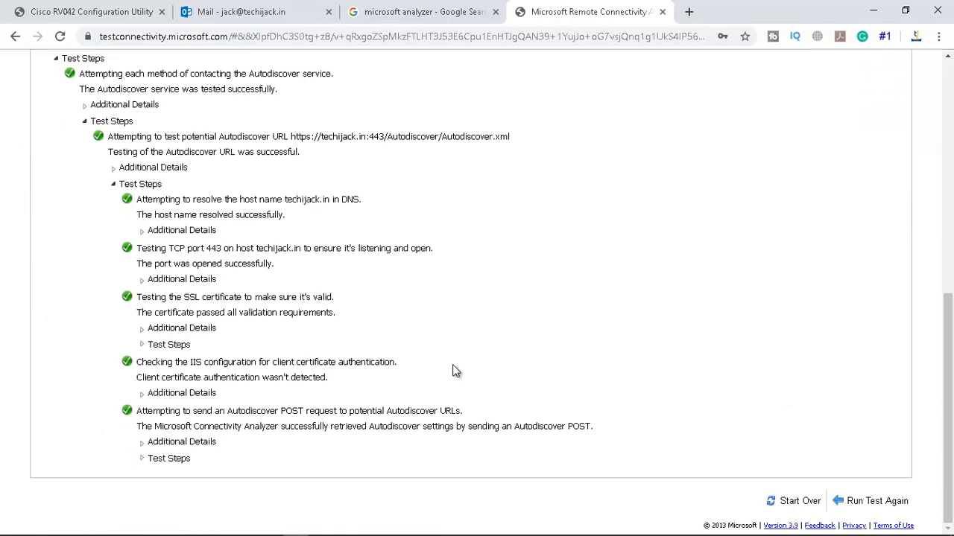
{"action": "scroll", "coordinate": [453, 368], "scroll_direction": "up", "scroll_amount": 3}
{"action": "scroll", "coordinate": [454, 368], "scroll_direction": "down", "scroll_amount": 3}
Expand the Autodiscover POST request and review the full XML Autodiscover response
{"action": "left_click", "coordinate": [142, 459]}
{"action": "scroll", "coordinate": [143, 469], "scroll_direction": "down", "scroll_amount": 2}
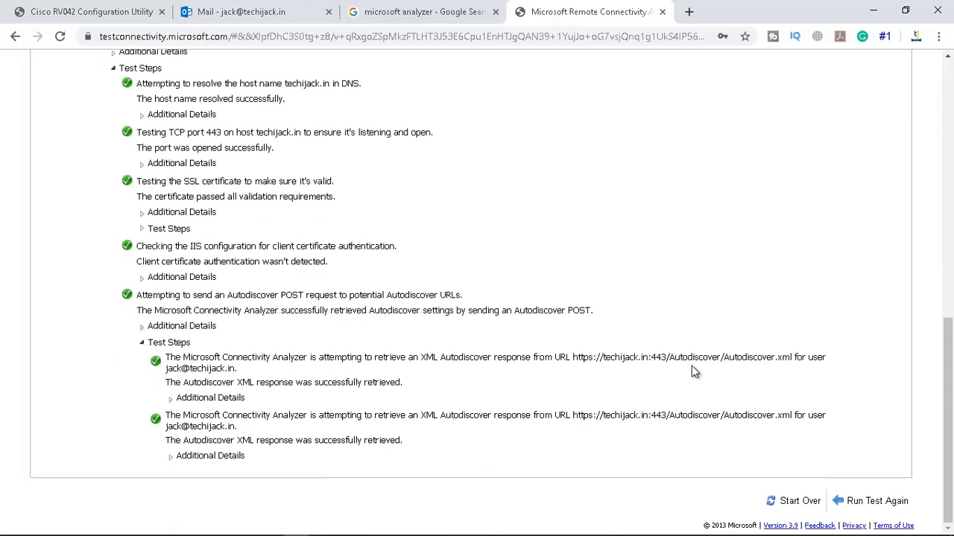
{"action": "left_click", "coordinate": [169, 456]}
{"action": "scroll", "coordinate": [287, 440], "scroll_direction": "down", "scroll_amount": 10}
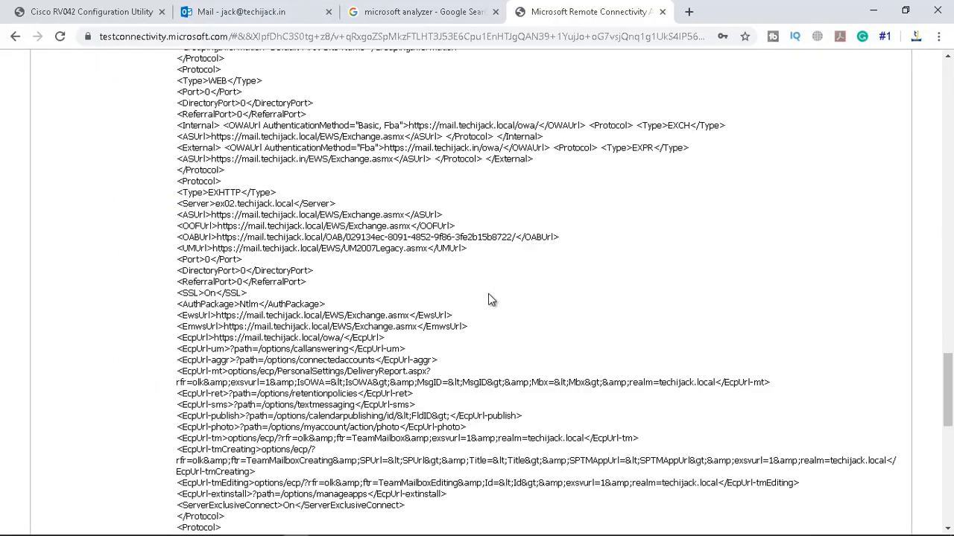
{"action": "scroll", "coordinate": [490, 300], "scroll_direction": "down", "scroll_amount": 5}
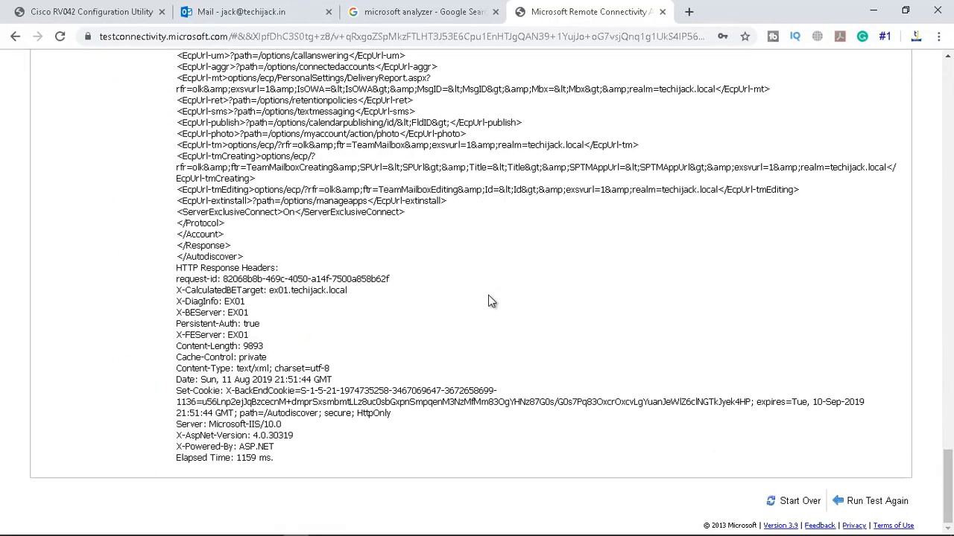
Start over, choose the Inbound SMTP Email test, and switch to the webmail inbox
{"action": "left_click", "coordinate": [777, 504]}
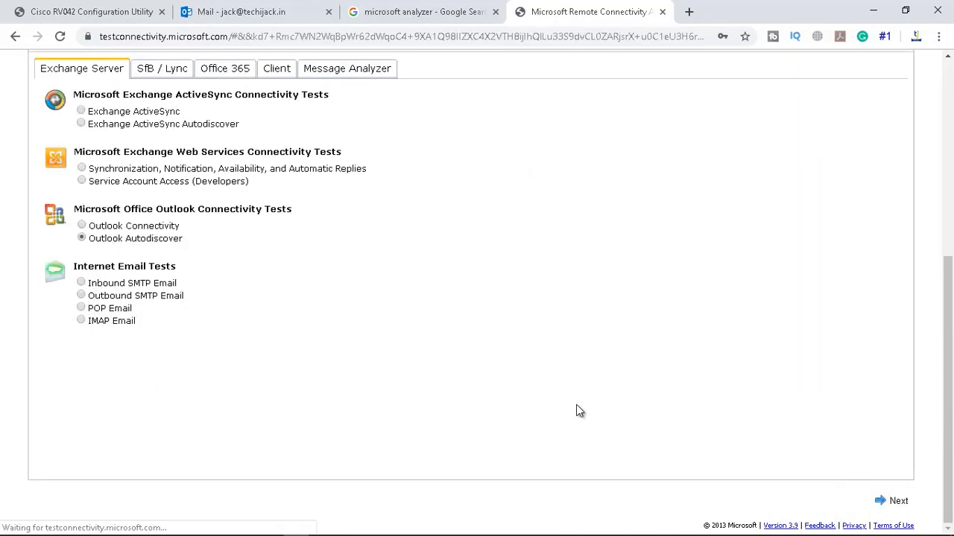
{"action": "left_click", "coordinate": [81, 283]}
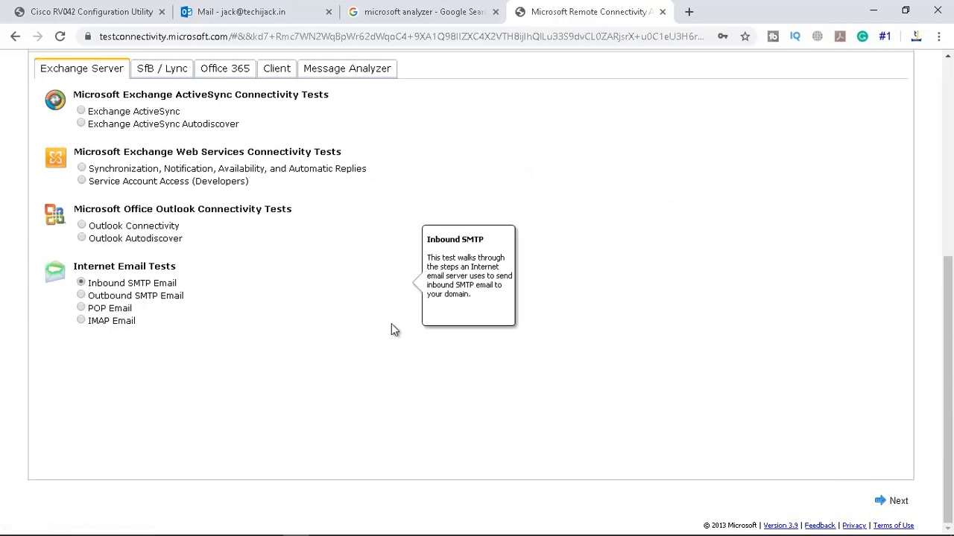
{"action": "left_click", "coordinate": [256, 11]}
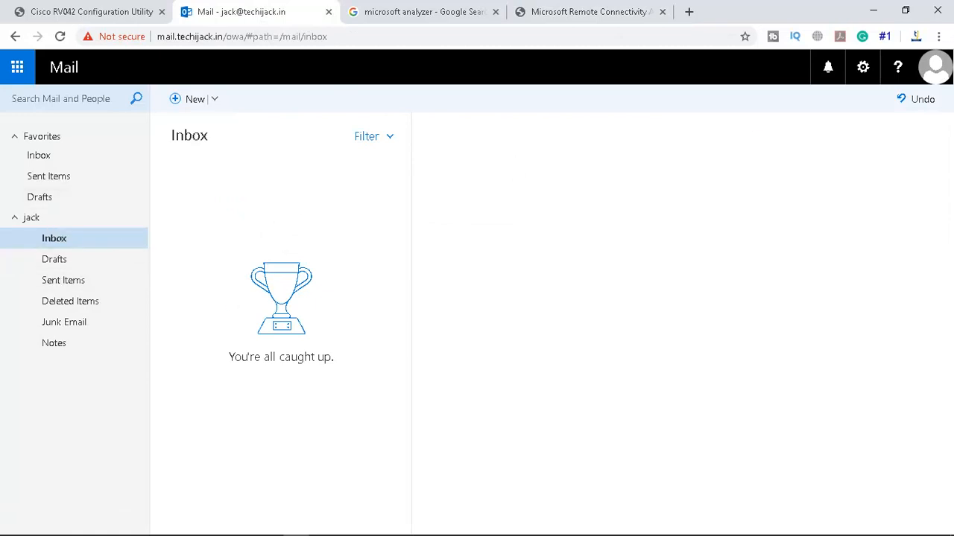
View the signed-in account's details in Outlook Web App, then return to the analyzer
{"action": "left_click", "coordinate": [935, 67]}
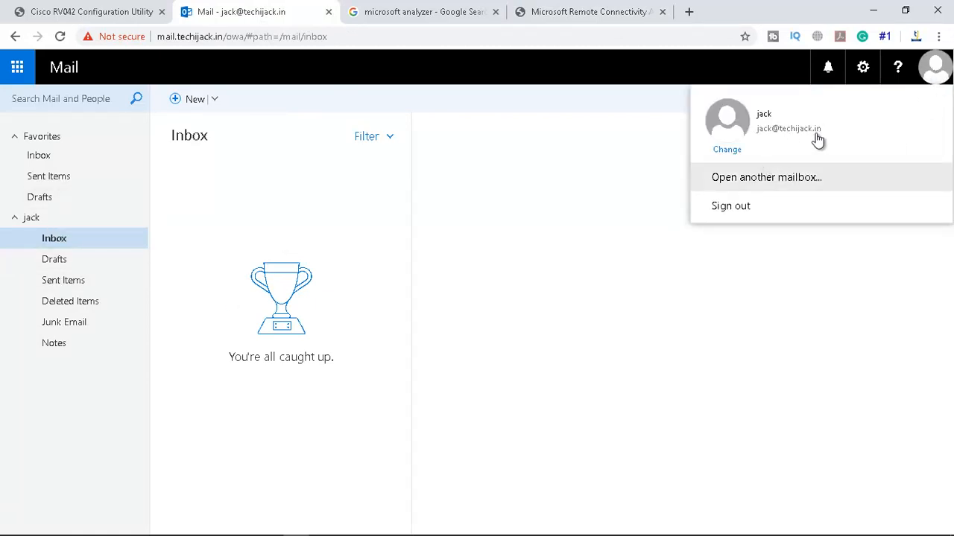
{"action": "left_click", "coordinate": [574, 12]}
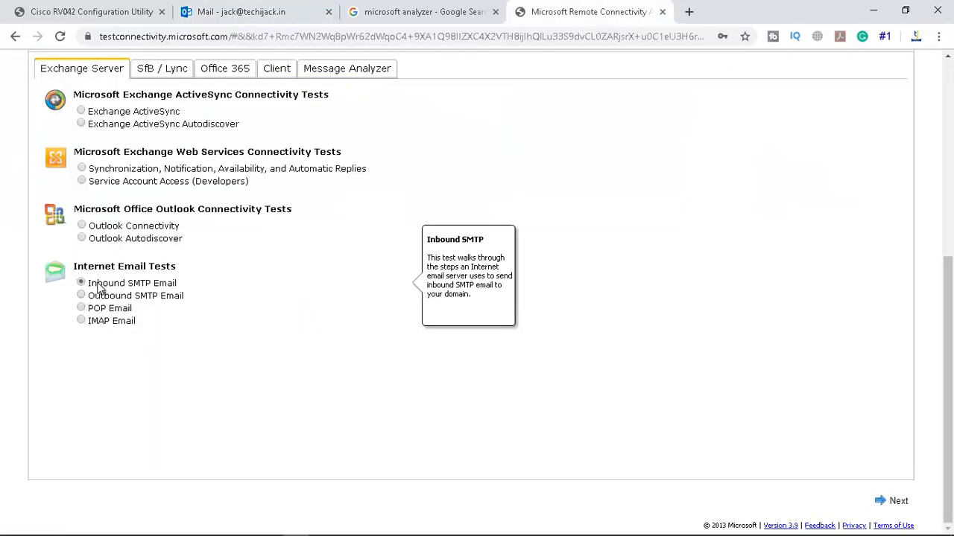
Enter the mailbox's e-mail address in the Inbound SMTP Email form, run the test, and check webmail
{"action": "left_click", "coordinate": [883, 509]}
{"action": "left_click", "coordinate": [109, 259]}
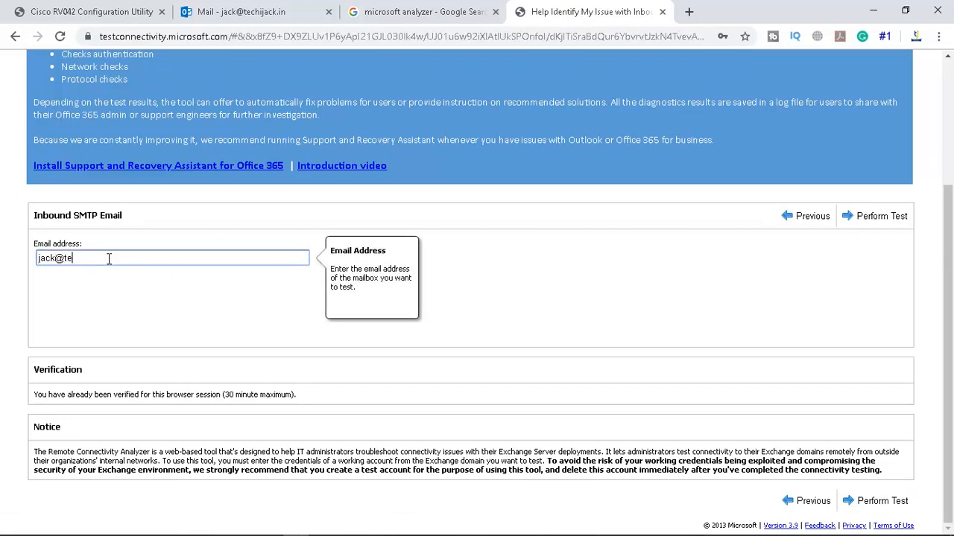
{"action": "left_click", "coordinate": [880, 502]}
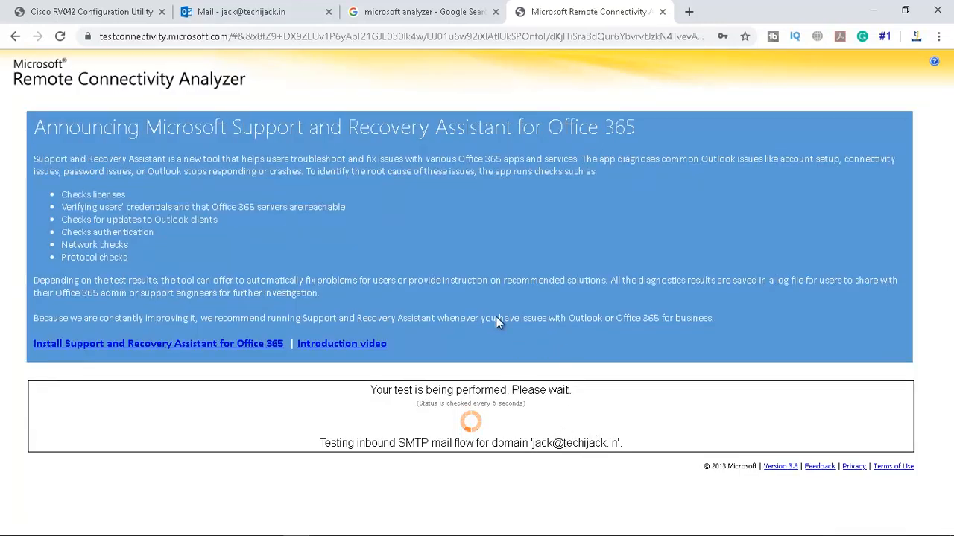
{"action": "left_click", "coordinate": [268, 13]}
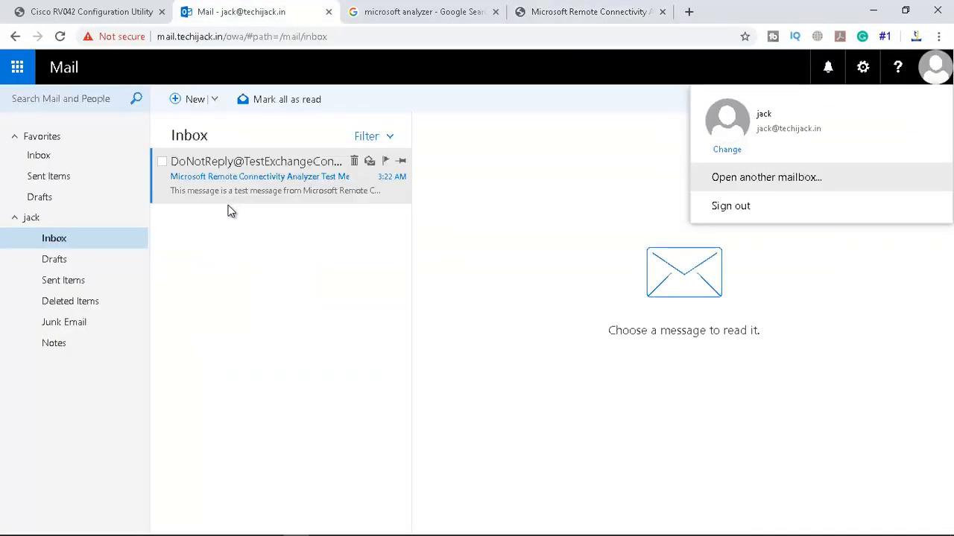
Open the Remote Connectivity Analyzer Test Message in the inbox, then return to the analyzer results
{"action": "left_click", "coordinate": [251, 182]}
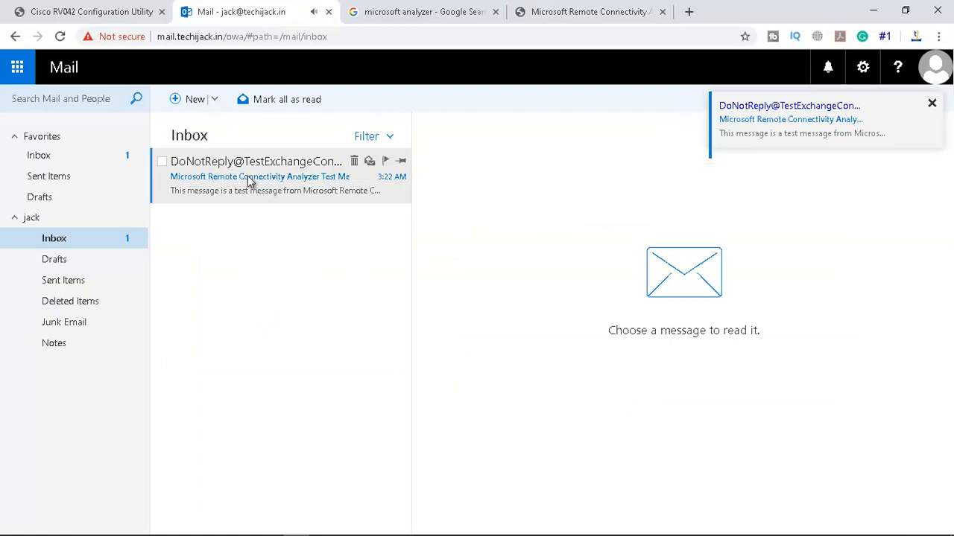
{"action": "left_click", "coordinate": [251, 182]}
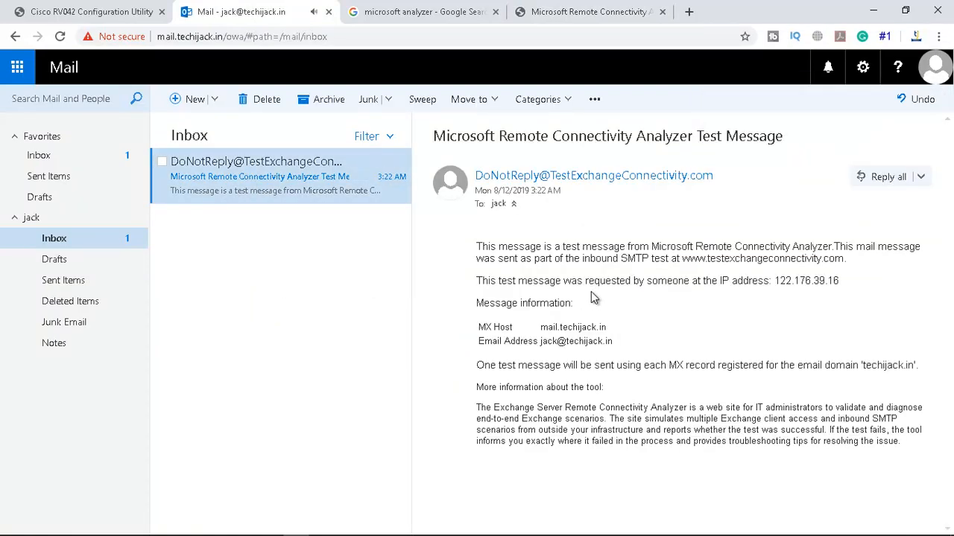
{"action": "left_click", "coordinate": [566, 12]}
{"action": "scroll", "coordinate": [409, 320], "scroll_direction": "down", "scroll_amount": 1}
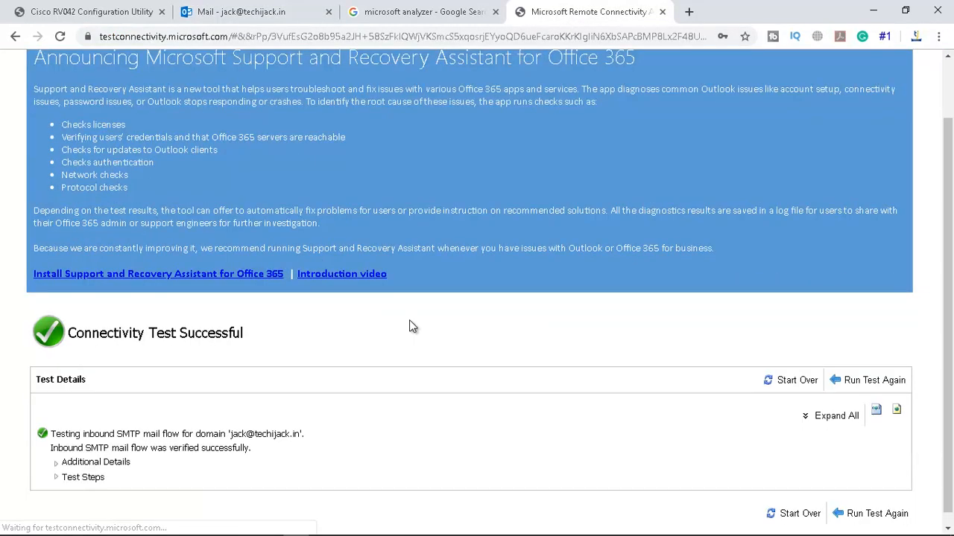
Expand the inbound SMTP result steps and the Mail Exchanger's sub-steps down to the open-relay check
{"action": "scroll", "coordinate": [397, 311], "scroll_direction": "down", "scroll_amount": 1}
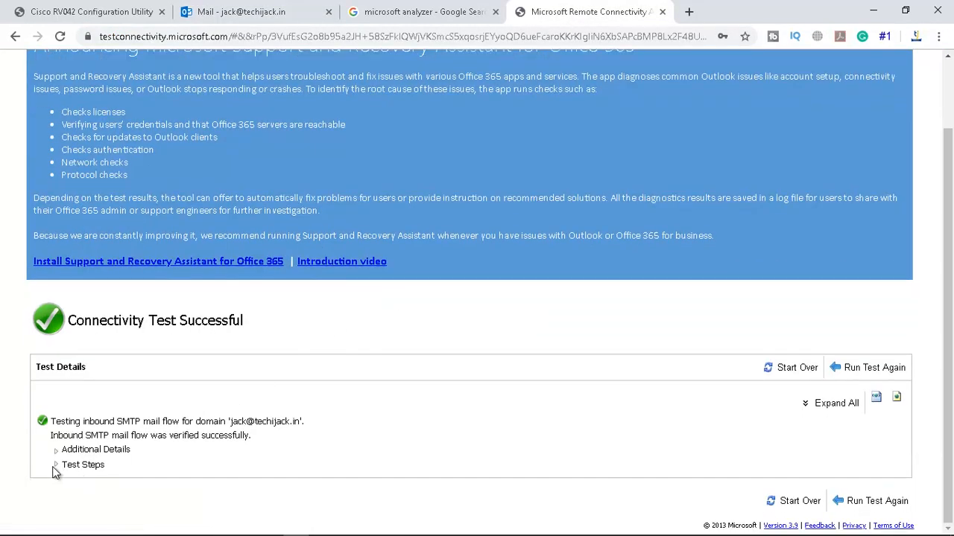
{"action": "left_click_drag", "start_coordinate": [97, 422], "coordinate": [308, 411]}
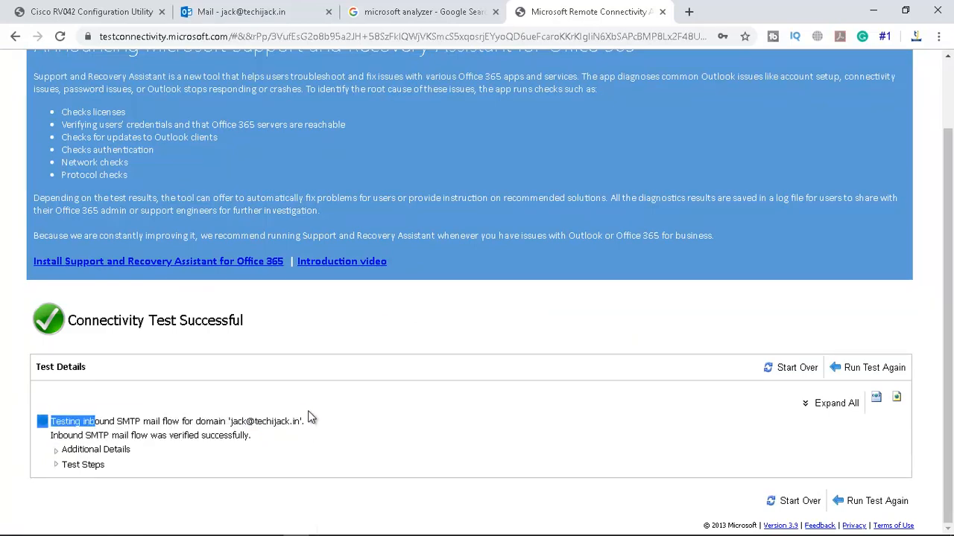
{"action": "left_click", "coordinate": [56, 464]}
{"action": "scroll", "coordinate": [414, 382], "scroll_direction": "down", "scroll_amount": 2}
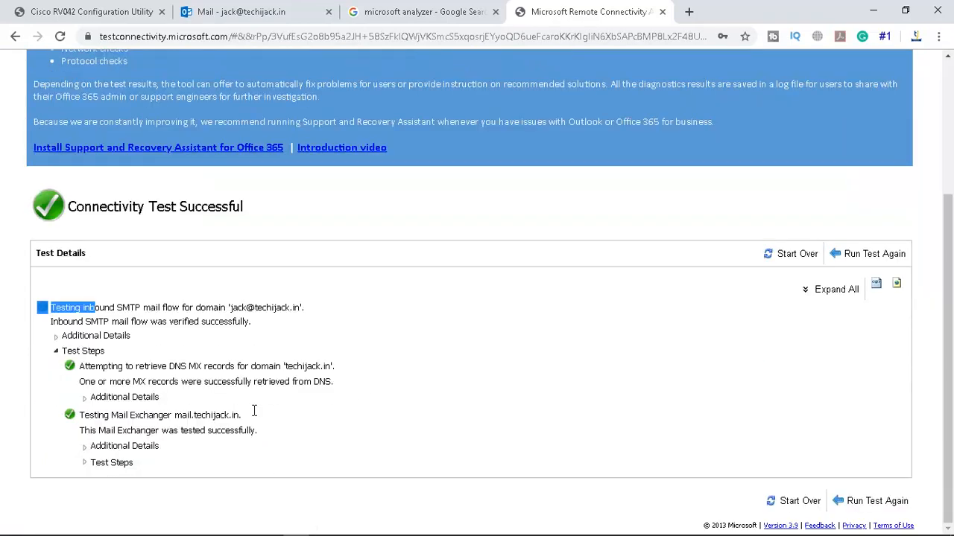
{"action": "left_click", "coordinate": [88, 464]}
{"action": "scroll", "coordinate": [523, 376], "scroll_direction": "down", "scroll_amount": 2}
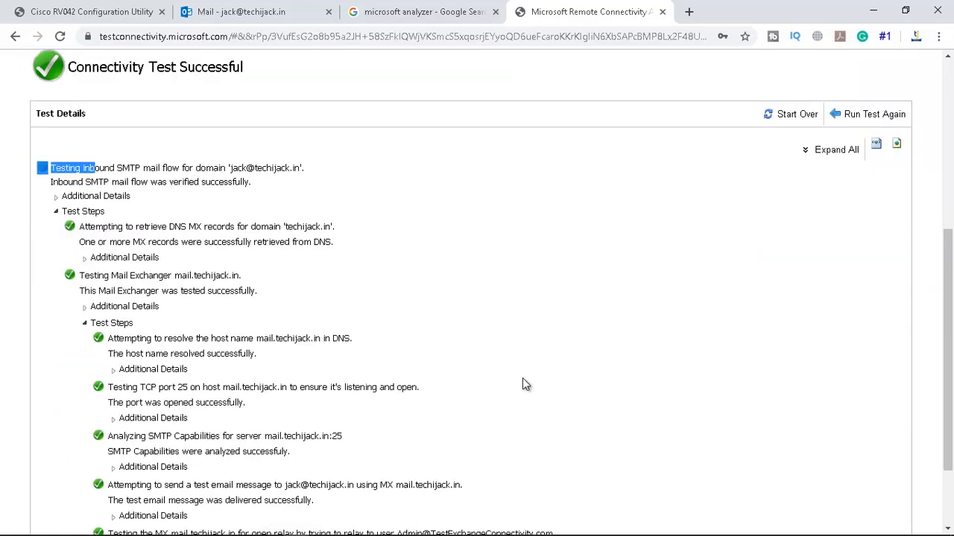
{"action": "scroll", "coordinate": [523, 379], "scroll_direction": "down", "scroll_amount": 2}
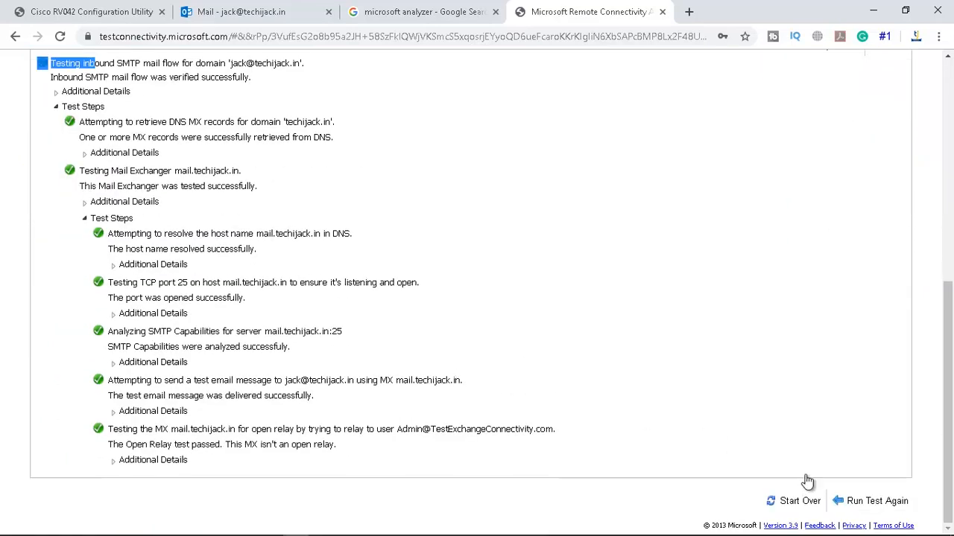
Start a new test with IMAP Email selected and continue to its form
{"action": "left_click", "coordinate": [789, 504]}
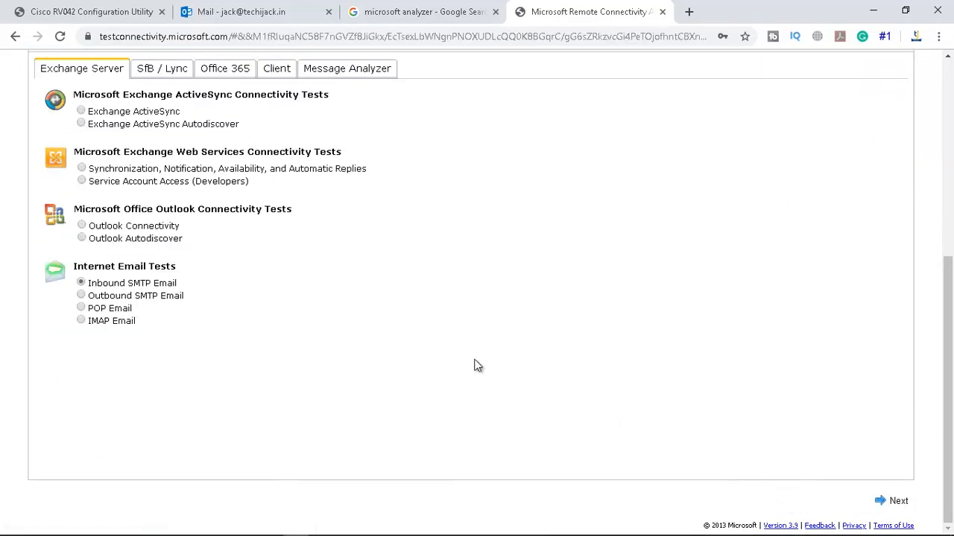
{"action": "left_click", "coordinate": [80, 322]}
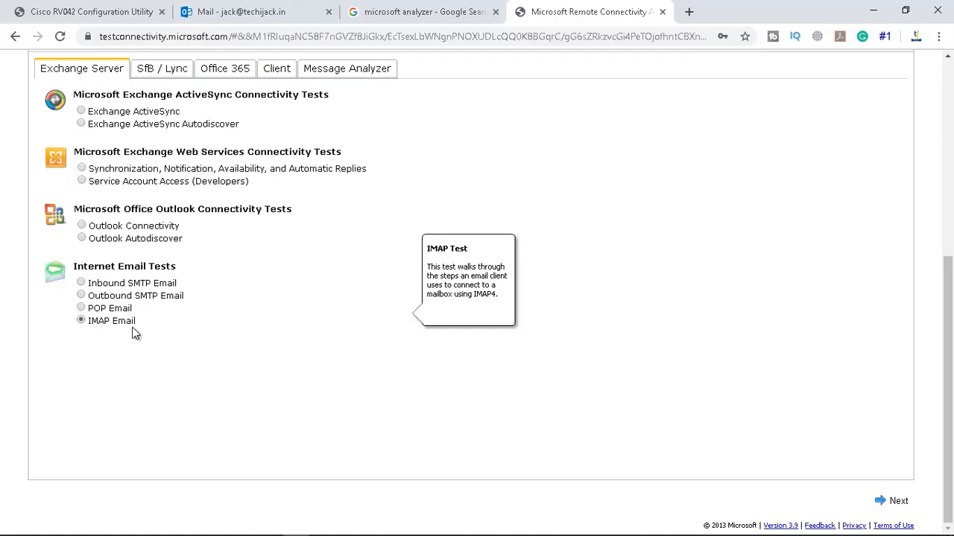
{"action": "left_click", "coordinate": [880, 502]}
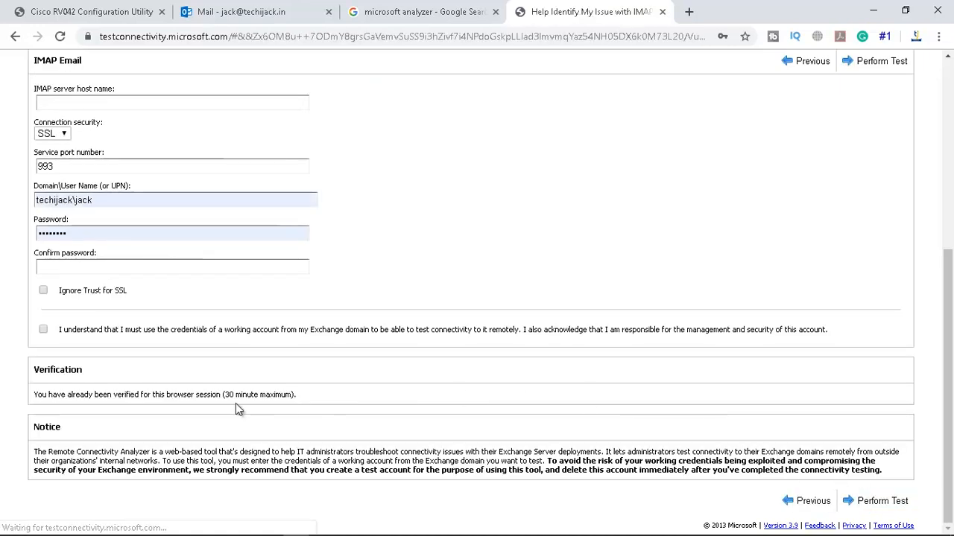
Enter an IMAP host, accept the credentials acknowledgement, and run the IMAP test
{"action": "left_click", "coordinate": [84, 103]}
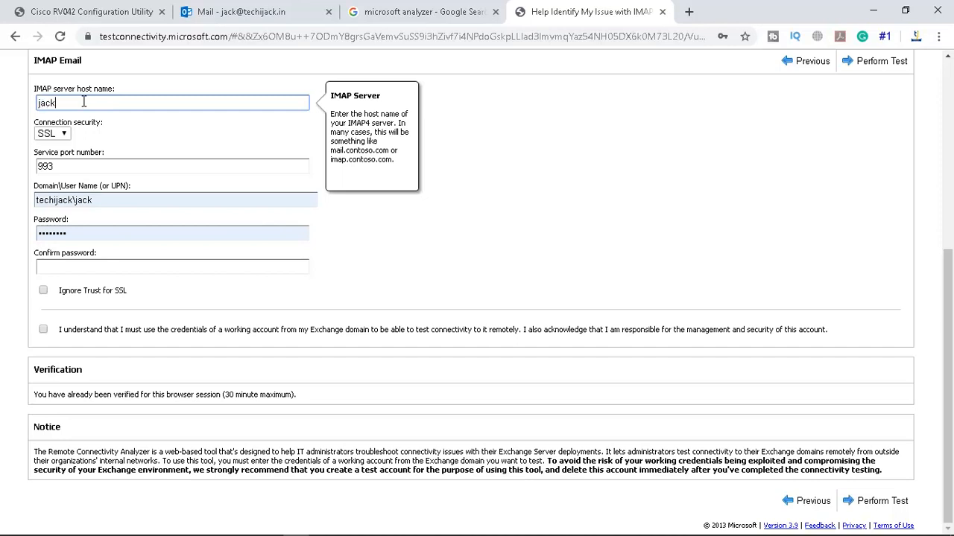
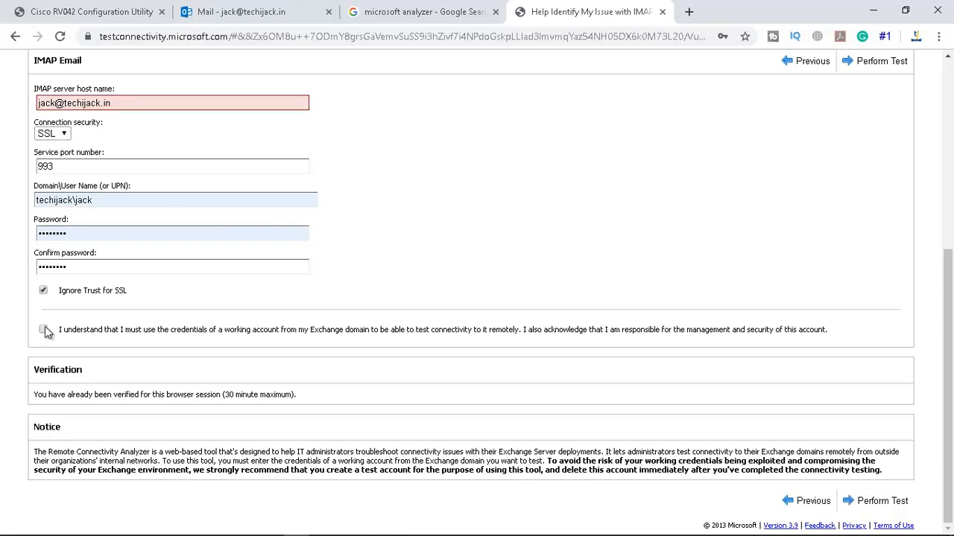
{"action": "left_click", "coordinate": [42, 329]}
{"action": "left_click", "coordinate": [877, 501]}
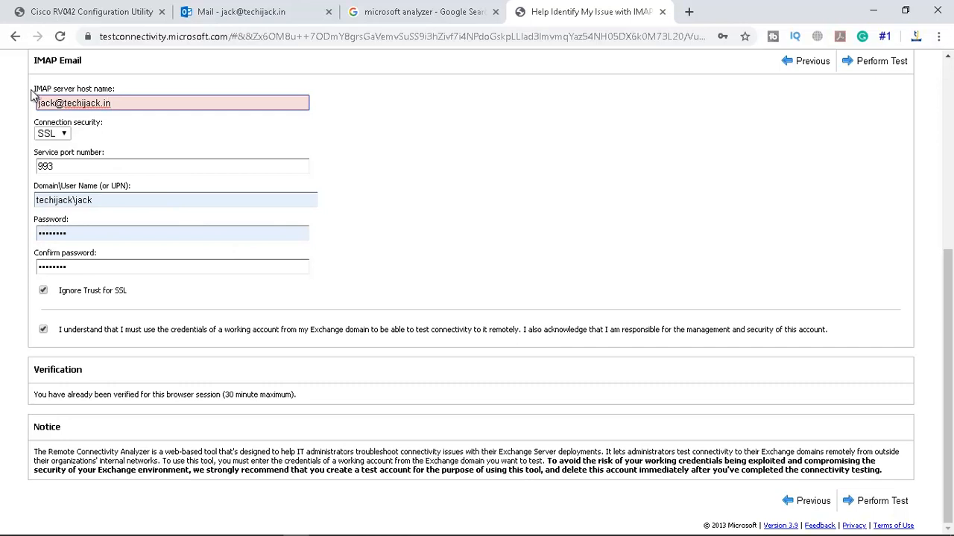
Replace the invalid host with mail.techijack.in and rerun the IMAP test
{"action": "left_click_drag", "start_coordinate": [33, 89], "coordinate": [117, 100]}
{"action": "triple_click", "coordinate": [91, 104]}
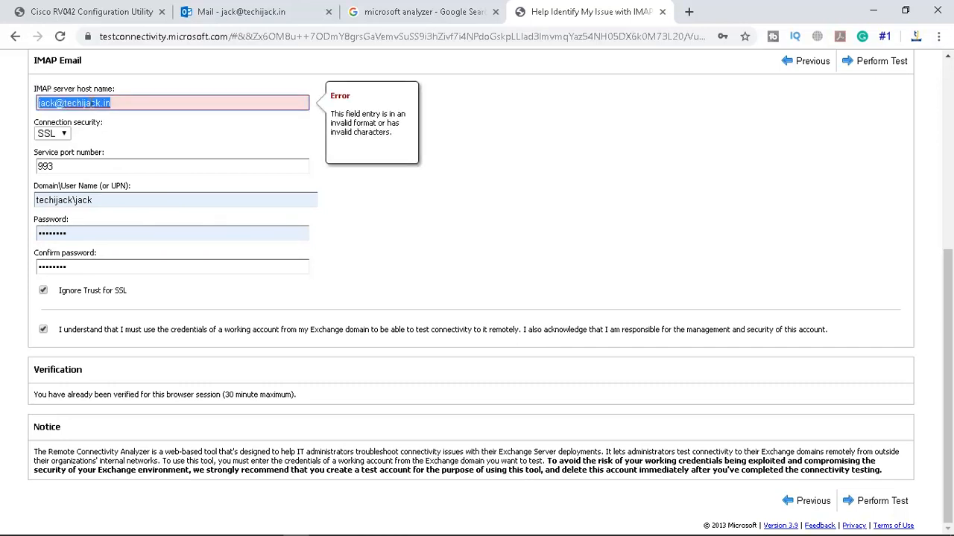
{"action": "type", "text": "mail"}
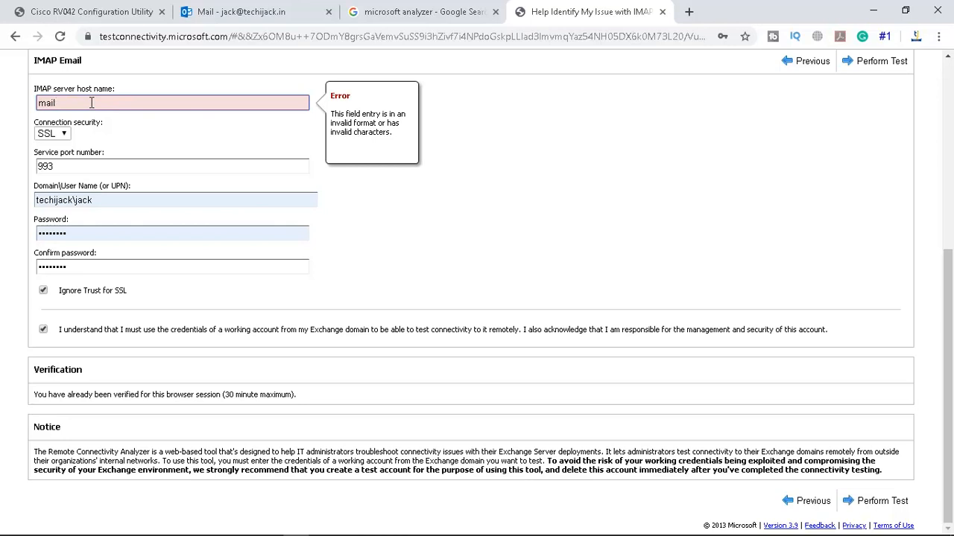
{"action": "type", "text": ".techijack.in"}
{"action": "left_click", "coordinate": [510, 220]}
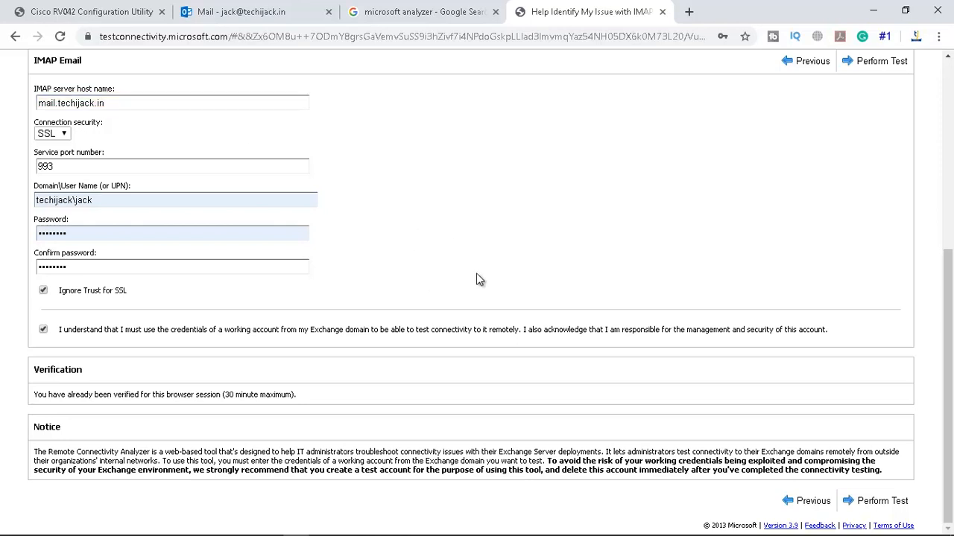
{"action": "left_click", "coordinate": [872, 503]}
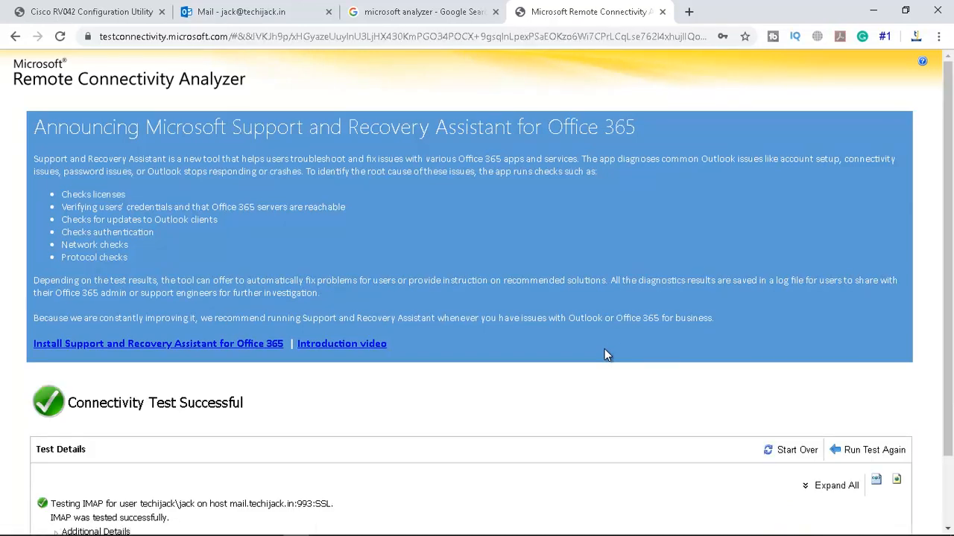
Expand the IMAP test steps and review the IMAP service step's session log
{"action": "scroll", "coordinate": [544, 351], "scroll_direction": "down", "scroll_amount": 2}
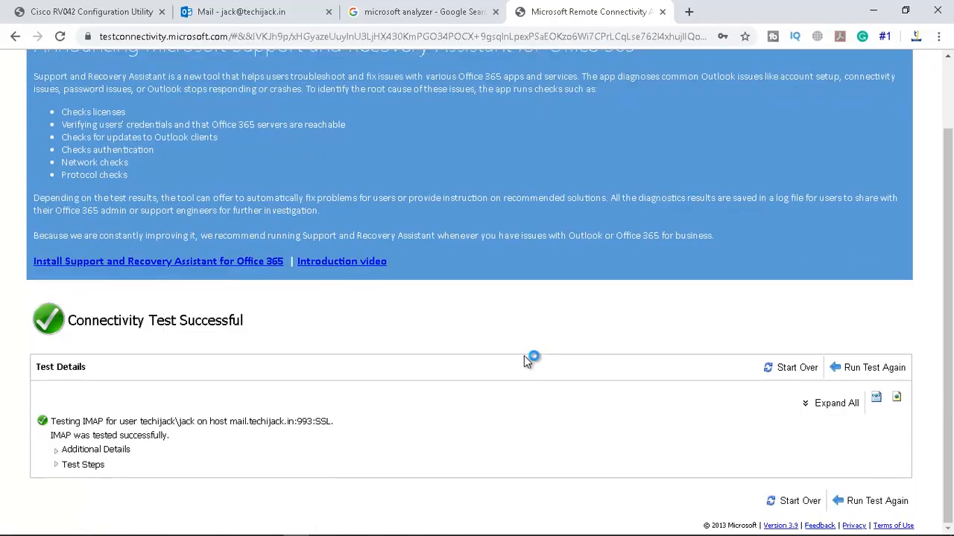
{"action": "left_click", "coordinate": [56, 465]}
{"action": "scroll", "coordinate": [514, 355], "scroll_direction": "down", "scroll_amount": 5}
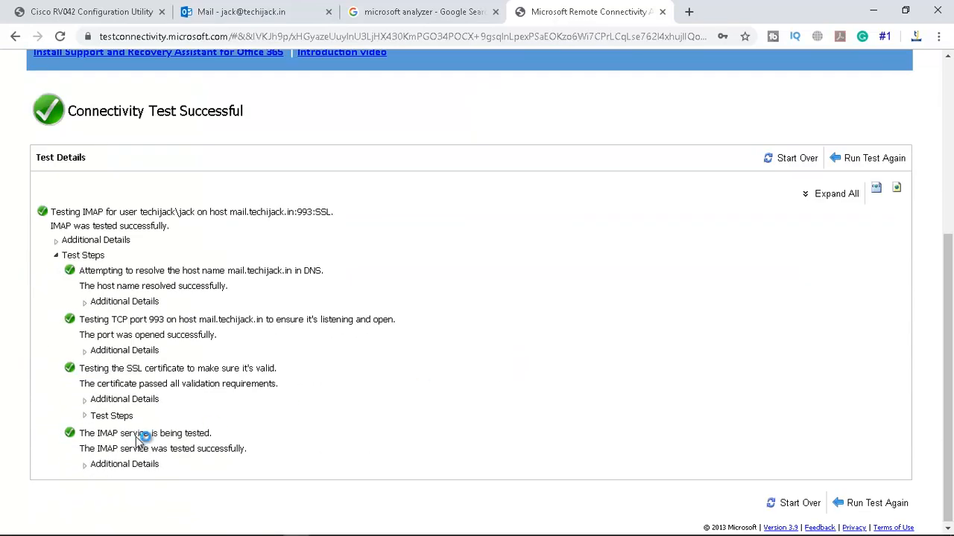
{"action": "left_click", "coordinate": [93, 465]}
{"action": "scroll", "coordinate": [585, 338], "scroll_direction": "down", "scroll_amount": 2}
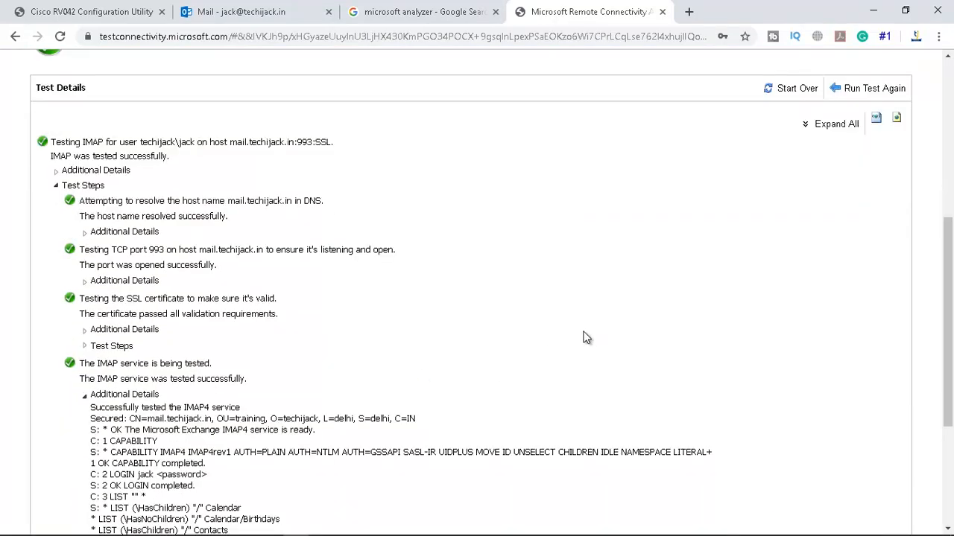
{"action": "scroll", "coordinate": [585, 337], "scroll_direction": "down", "scroll_amount": 3}
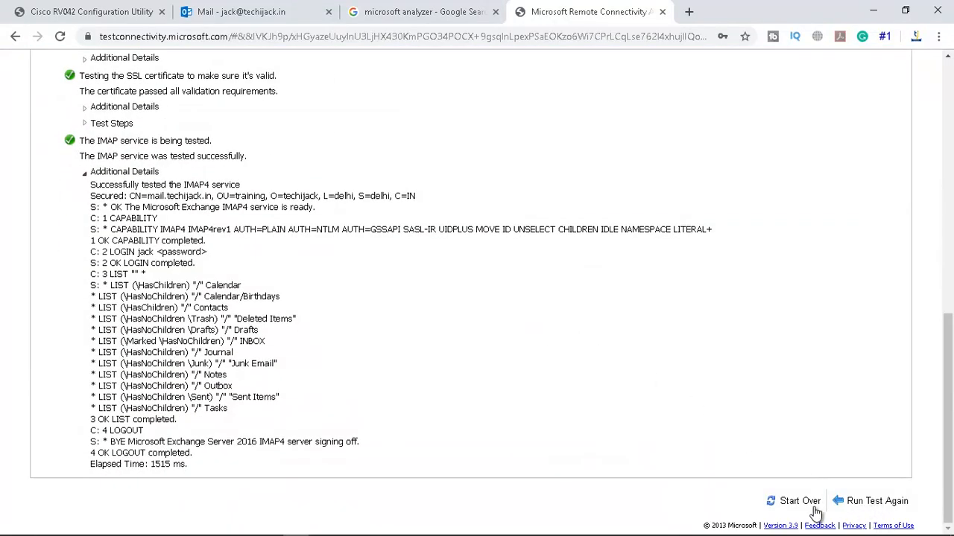
Start over, select the Outlook Connectivity test, and continue to its form
{"action": "left_click", "coordinate": [791, 503]}
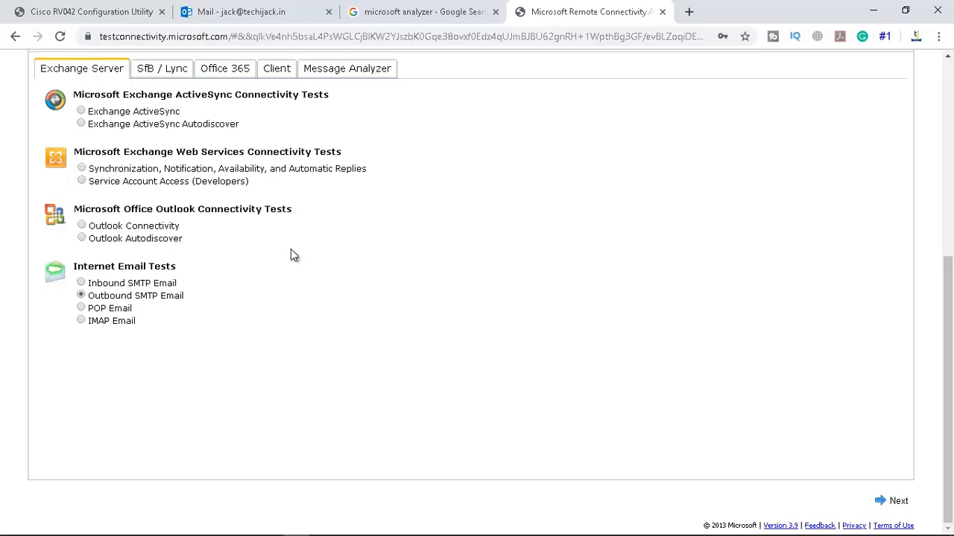
{"action": "left_click", "coordinate": [82, 114]}
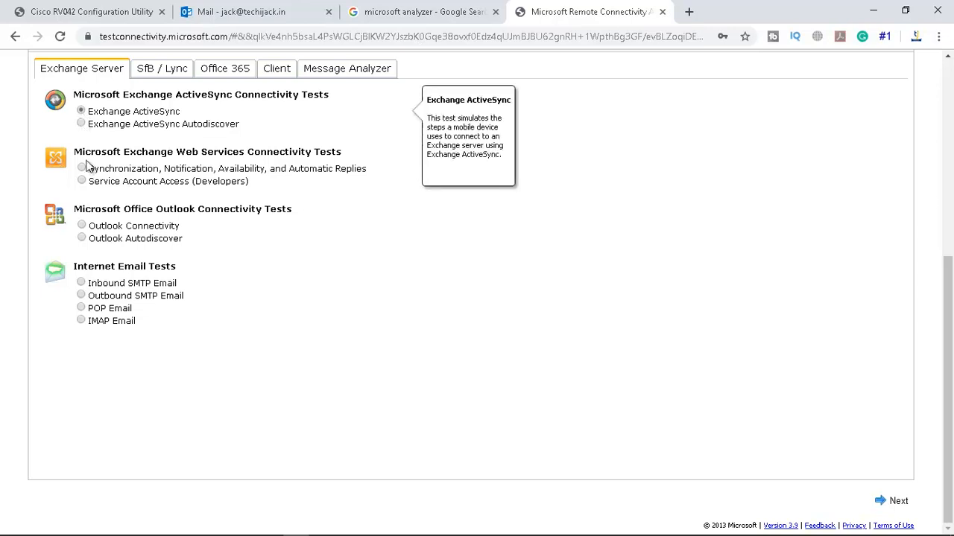
{"action": "left_click", "coordinate": [82, 228]}
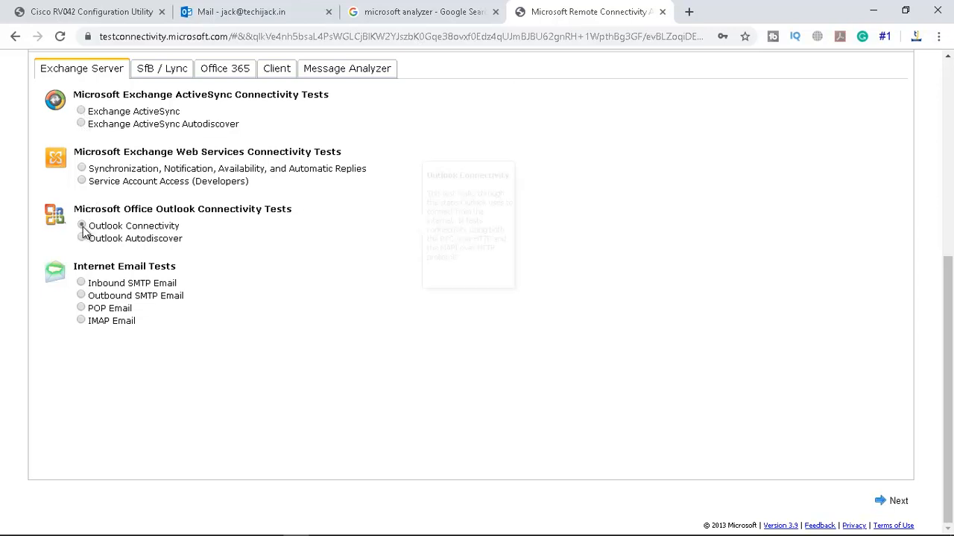
{"action": "left_click", "coordinate": [893, 502]}
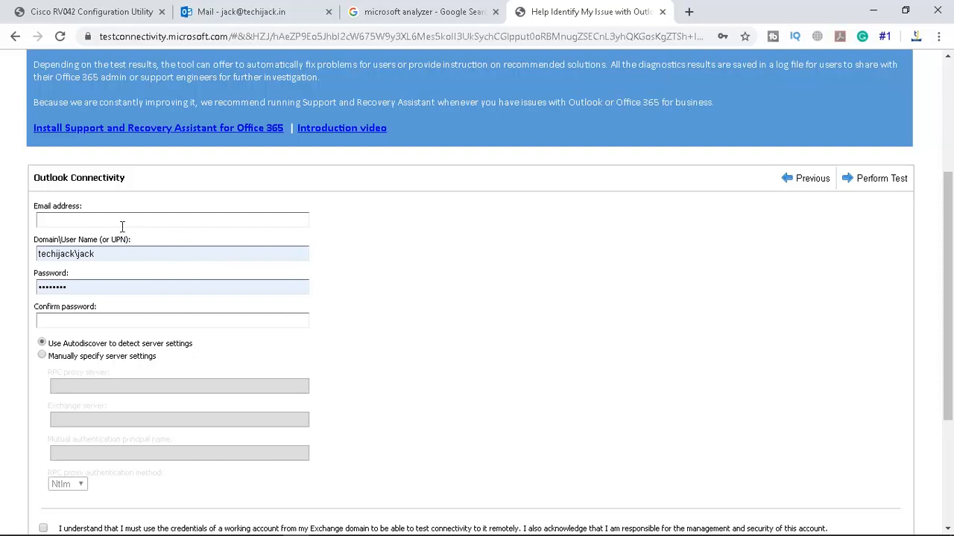
Enter the mailbox e-mail address, tick the credentials acknowledgment, and run the Outlook Connectivity test
{"action": "left_click", "coordinate": [108, 220]}
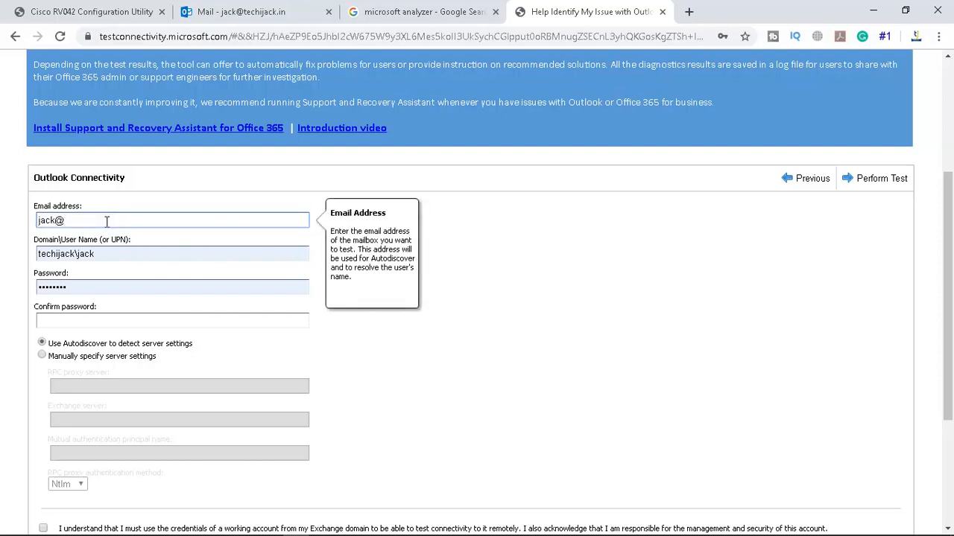
{"action": "scroll", "coordinate": [45, 402], "scroll_direction": "down", "scroll_amount": 2}
{"action": "left_click", "coordinate": [44, 389]}
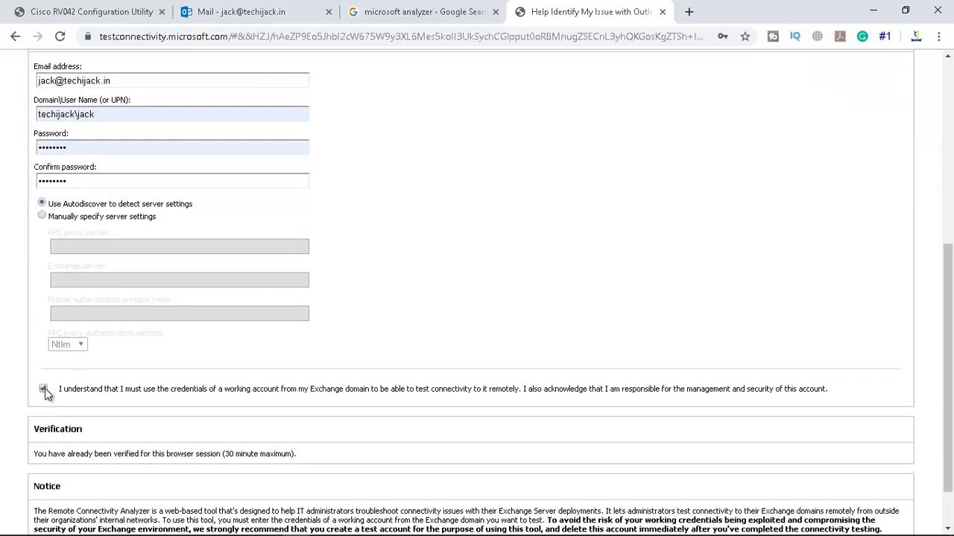
{"action": "scroll", "coordinate": [750, 443], "scroll_direction": "down", "scroll_amount": 2}
{"action": "left_click", "coordinate": [857, 503]}
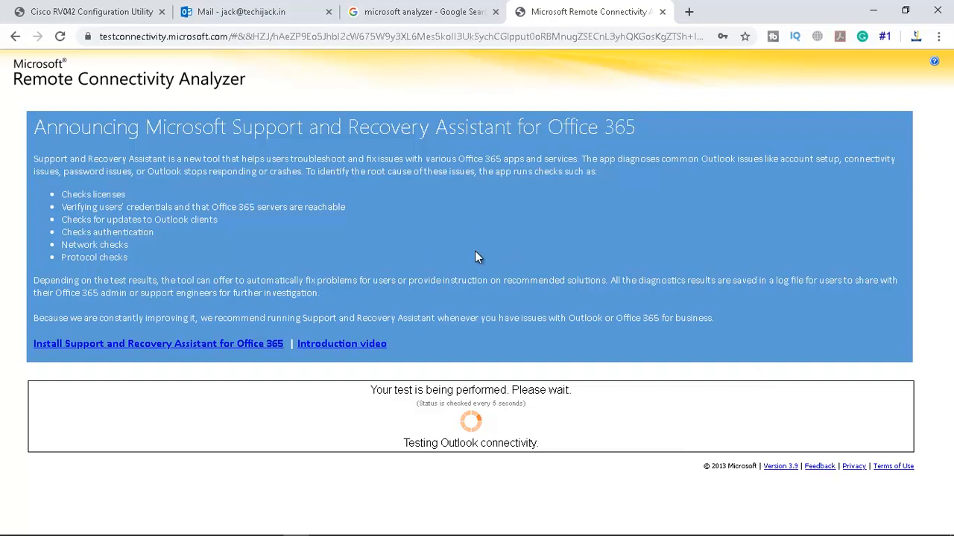
Scroll down to the Connectivity Test Failed result once the test completes
{"action": "scroll", "coordinate": [364, 265], "scroll_direction": "down", "scroll_amount": 1}
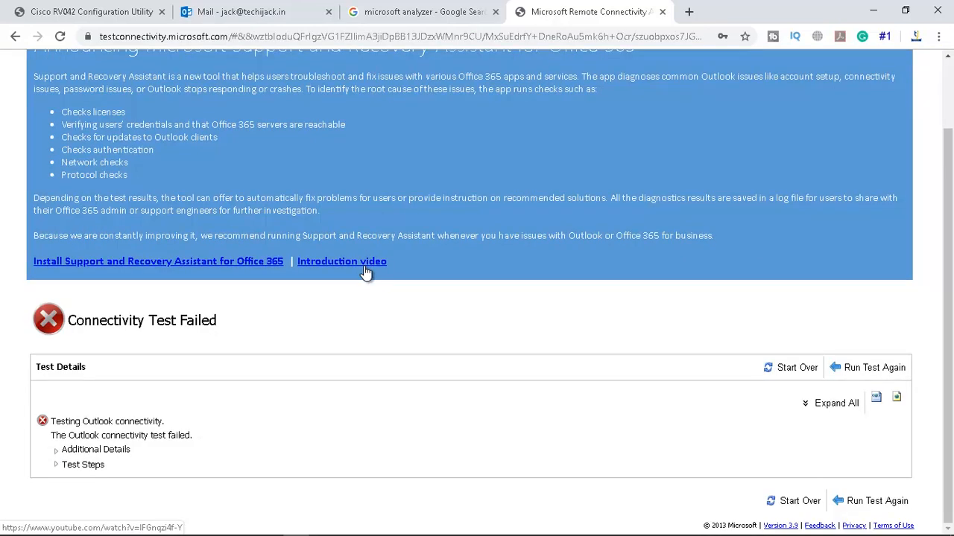
Expand the nested Test Steps down to the techijack.in and autodiscover.techijack.in Autodiscover URL attempts
{"action": "left_click", "coordinate": [57, 465]}
{"action": "scroll", "coordinate": [343, 410], "scroll_direction": "down", "scroll_amount": 1}
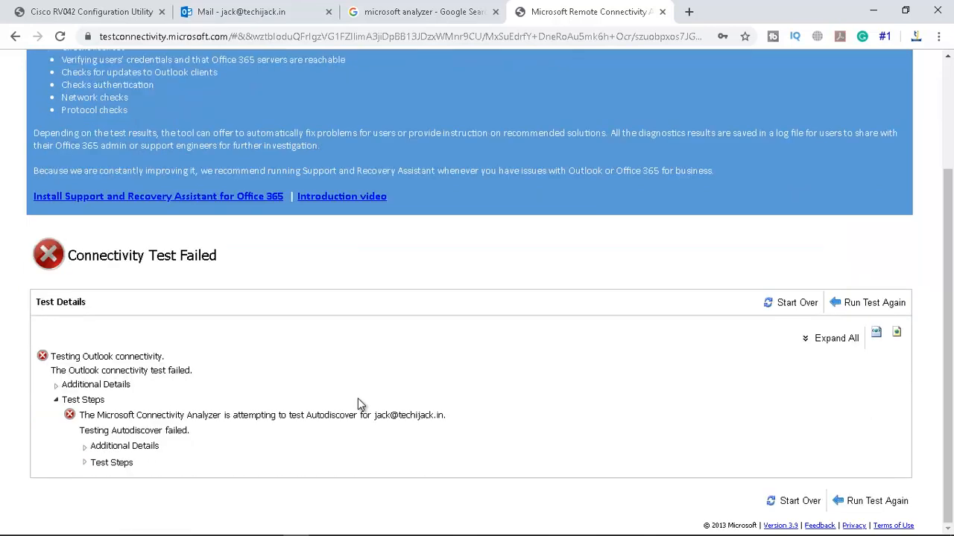
{"action": "left_click", "coordinate": [85, 463]}
{"action": "scroll", "coordinate": [365, 406], "scroll_direction": "down", "scroll_amount": 1}
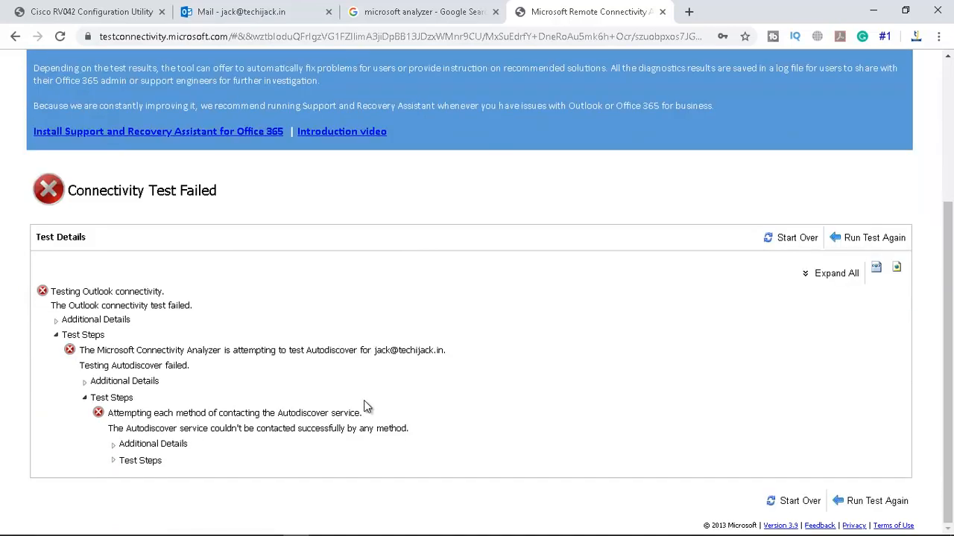
{"action": "left_click", "coordinate": [113, 462]}
{"action": "scroll", "coordinate": [117, 465], "scroll_direction": "down", "scroll_amount": 2}
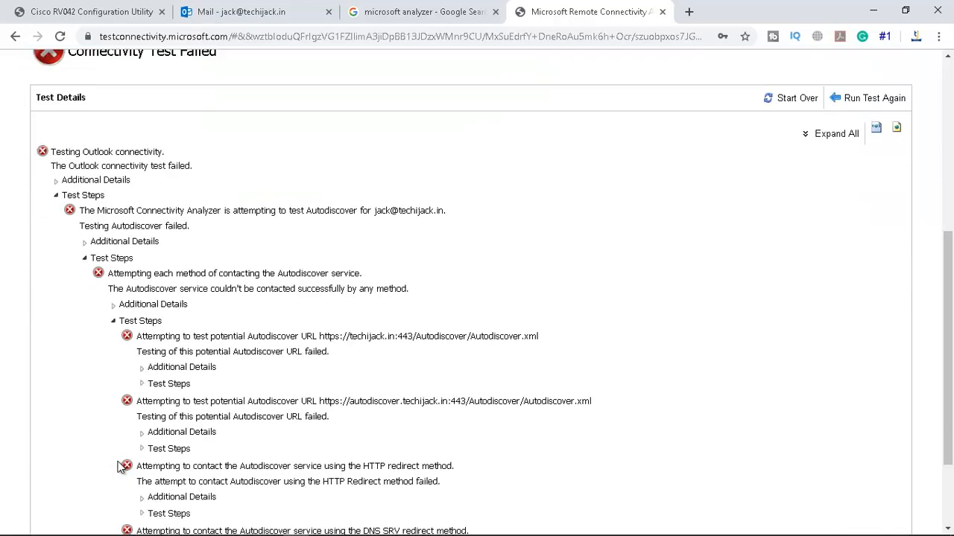
{"action": "left_click", "coordinate": [142, 450]}
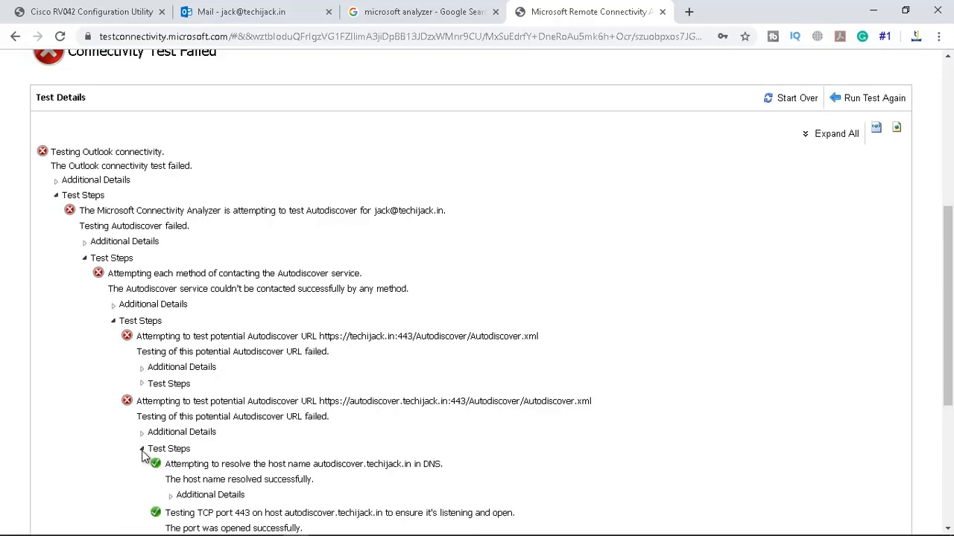
{"action": "left_click", "coordinate": [143, 384]}
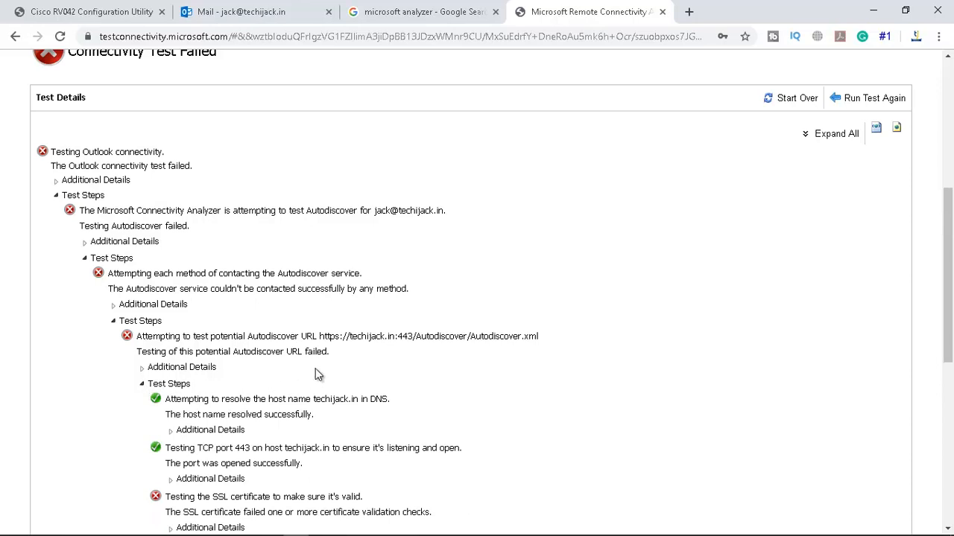
For techijack.in, mark the successful DNS resolution and the failed certificate trust validation
{"action": "scroll", "coordinate": [315, 368], "scroll_direction": "down", "scroll_amount": 2}
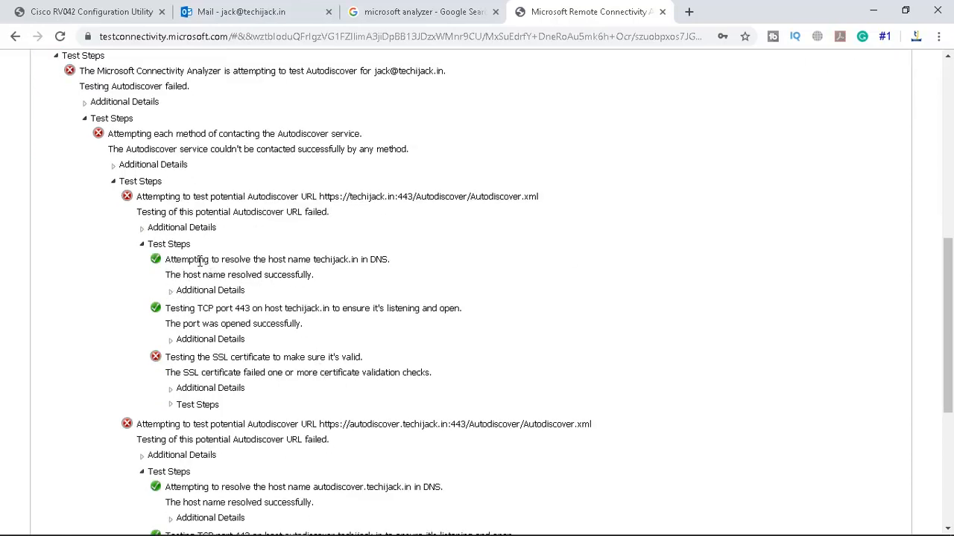
{"action": "left_click_drag", "start_coordinate": [182, 275], "coordinate": [278, 271]}
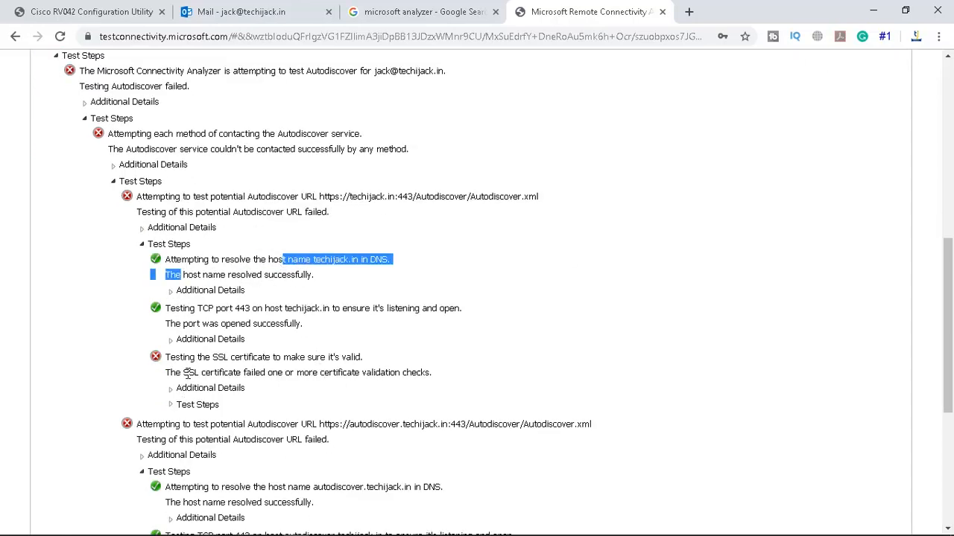
{"action": "left_click_drag", "start_coordinate": [185, 372], "coordinate": [262, 374]}
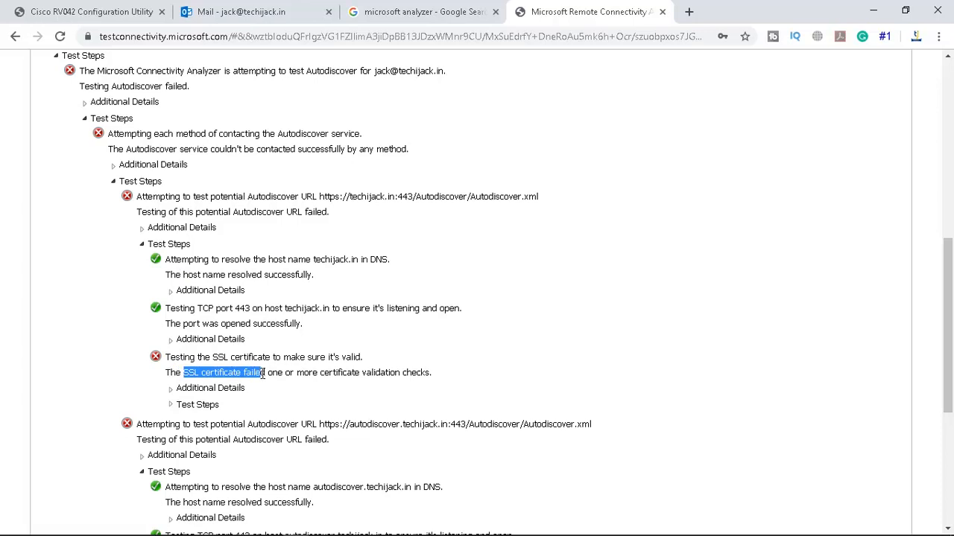
{"action": "left_click", "coordinate": [170, 405]}
{"action": "scroll", "coordinate": [173, 405], "scroll_direction": "down", "scroll_amount": 1}
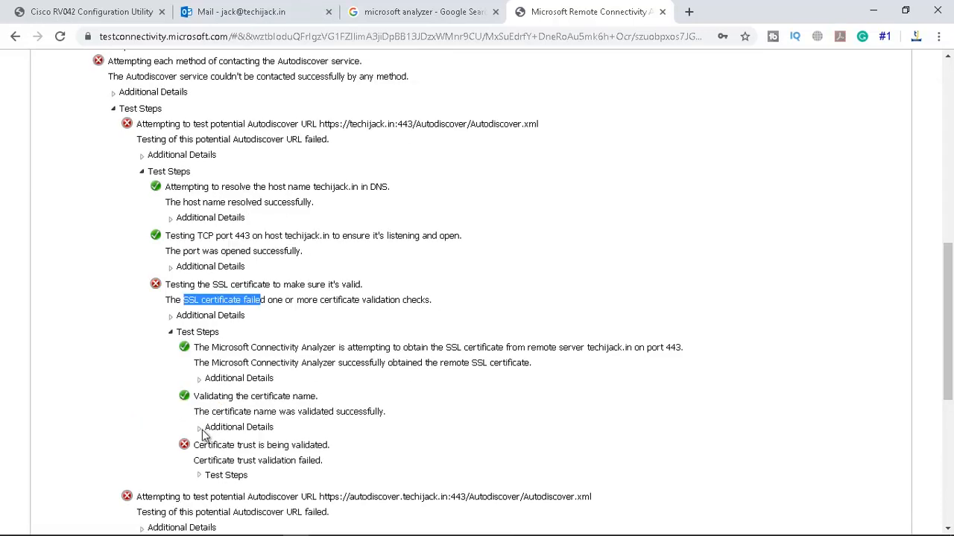
{"action": "left_click_drag", "start_coordinate": [198, 445], "coordinate": [309, 445]}
For autodiscover.techijack.in, mark DNS resolution, the passing port 443 check, and the SSL certificate failure
{"action": "scroll", "coordinate": [339, 415], "scroll_direction": "down", "scroll_amount": 3}
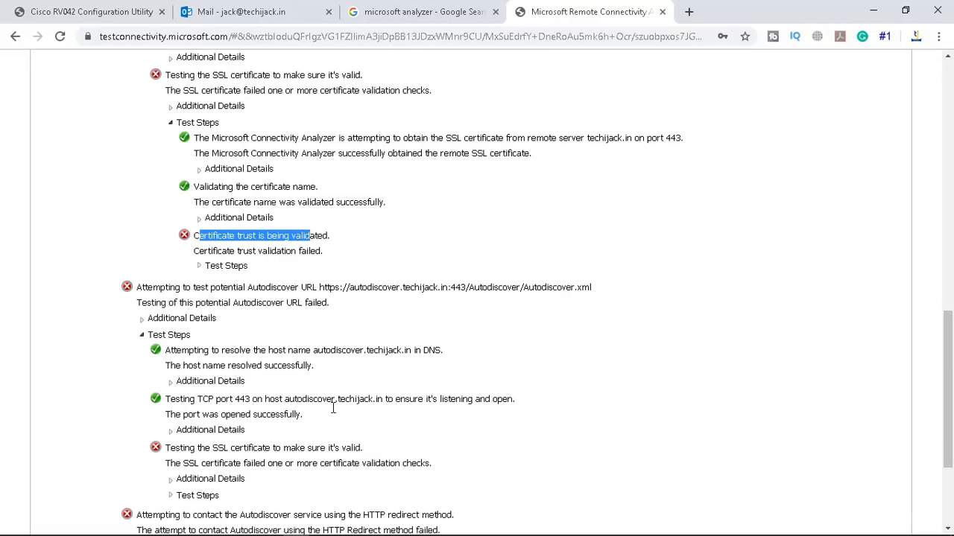
{"action": "left_click_drag", "start_coordinate": [239, 354], "coordinate": [389, 354]}
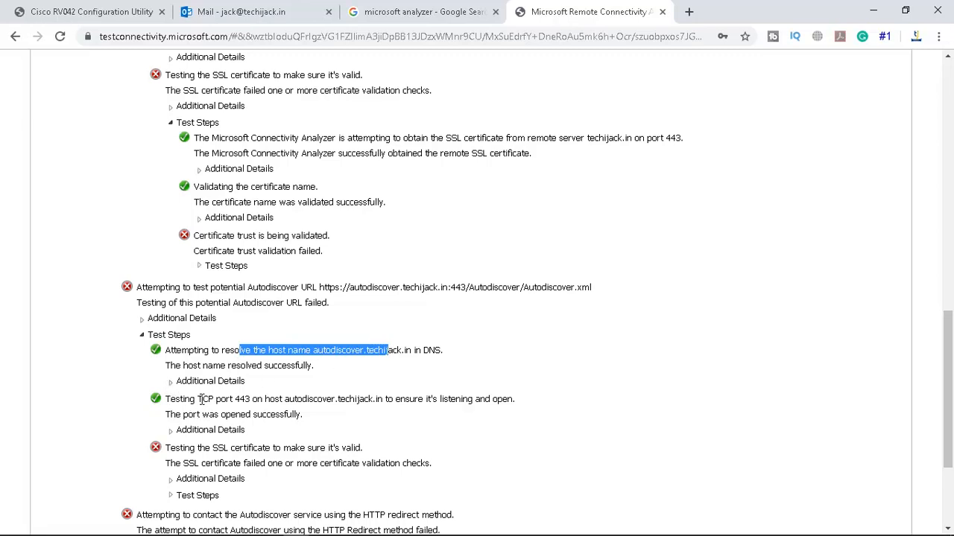
{"action": "left_click_drag", "start_coordinate": [198, 400], "coordinate": [332, 402]}
{"action": "scroll", "coordinate": [332, 402], "scroll_direction": "down", "scroll_amount": 1}
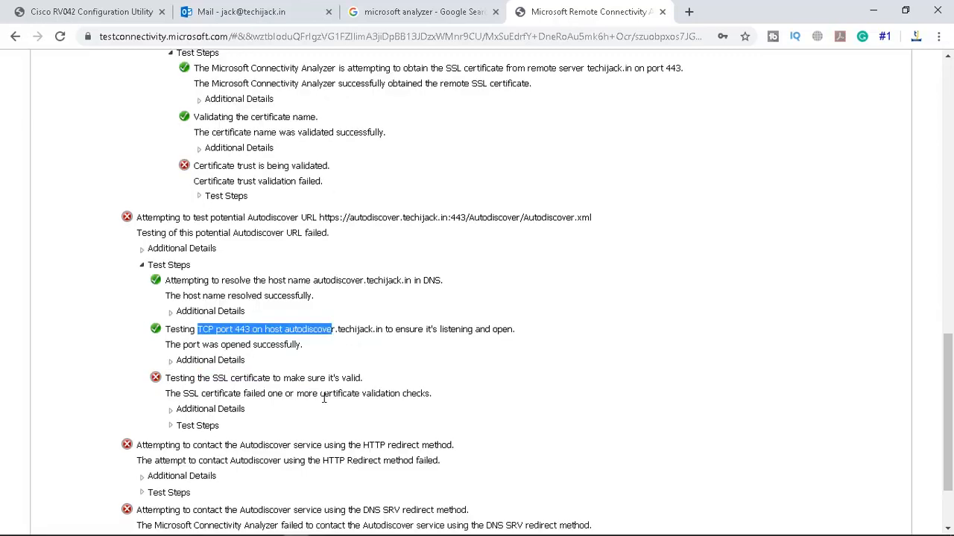
{"action": "left_click_drag", "start_coordinate": [177, 394], "coordinate": [253, 391]}
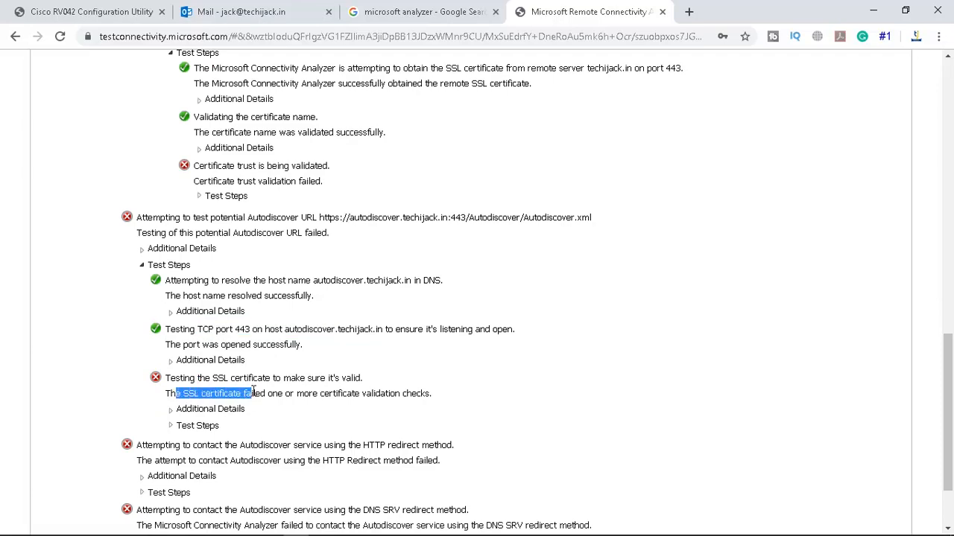
{"action": "left_click", "coordinate": [172, 427]}
{"action": "scroll", "coordinate": [172, 430], "scroll_direction": "down", "scroll_amount": 1}
{"action": "scroll", "coordinate": [173, 431], "scroll_direction": "down", "scroll_amount": 1}
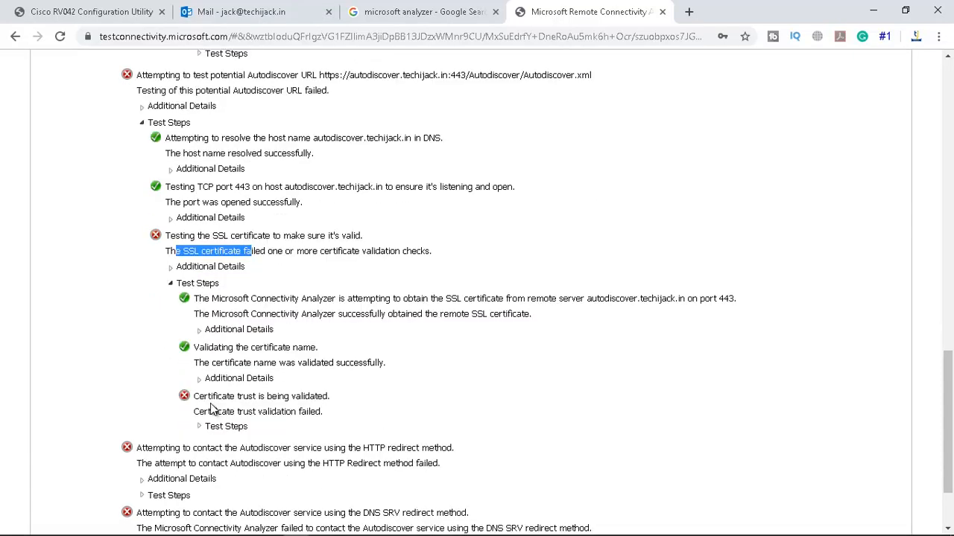
{"action": "left_click_drag", "start_coordinate": [198, 411], "coordinate": [298, 412]}
Expand the HTTP redirect method and mark the failed TCP port 80 check
{"action": "scroll", "coordinate": [298, 412], "scroll_direction": "down", "scroll_amount": 1}
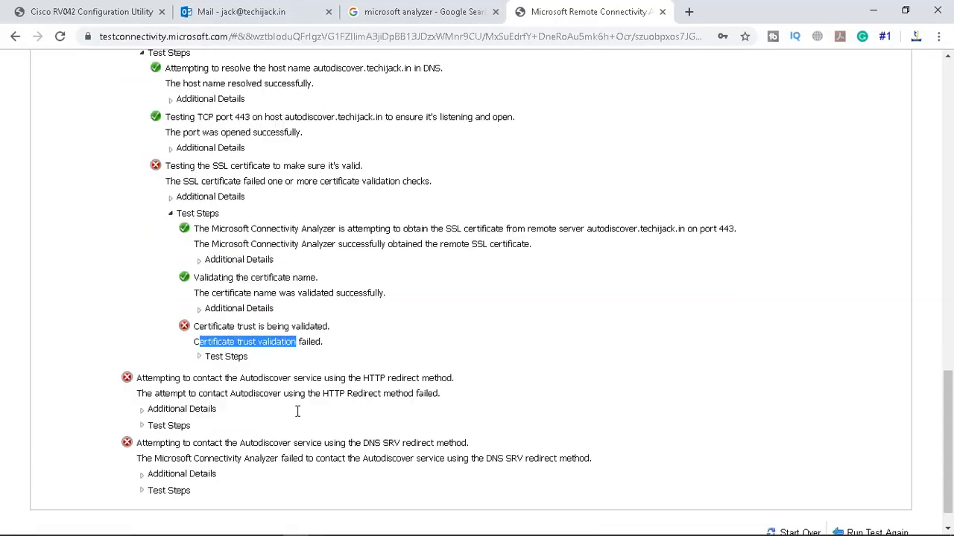
{"action": "left_click", "coordinate": [143, 427]}
{"action": "scroll", "coordinate": [144, 427], "scroll_direction": "down", "scroll_amount": 2}
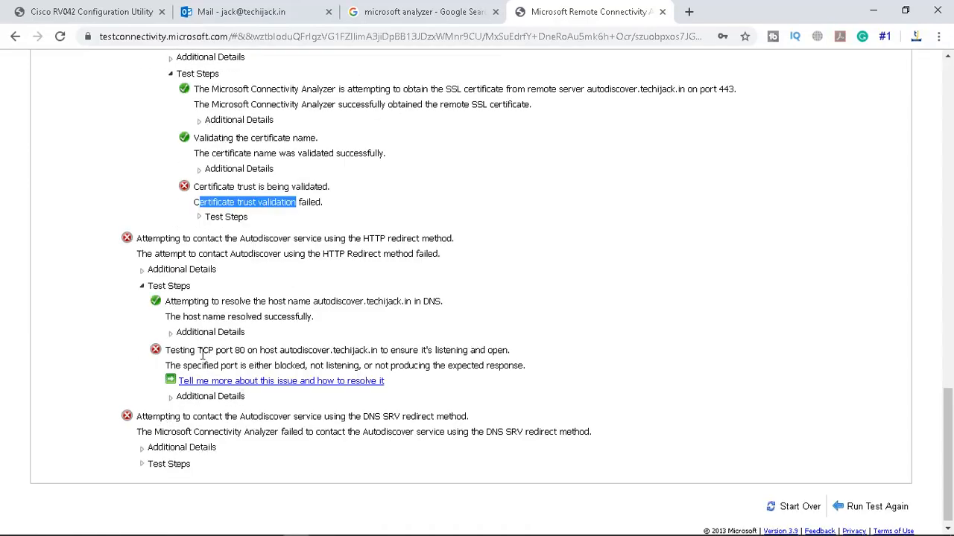
{"action": "left_click_drag", "start_coordinate": [245, 349], "coordinate": [312, 351]}
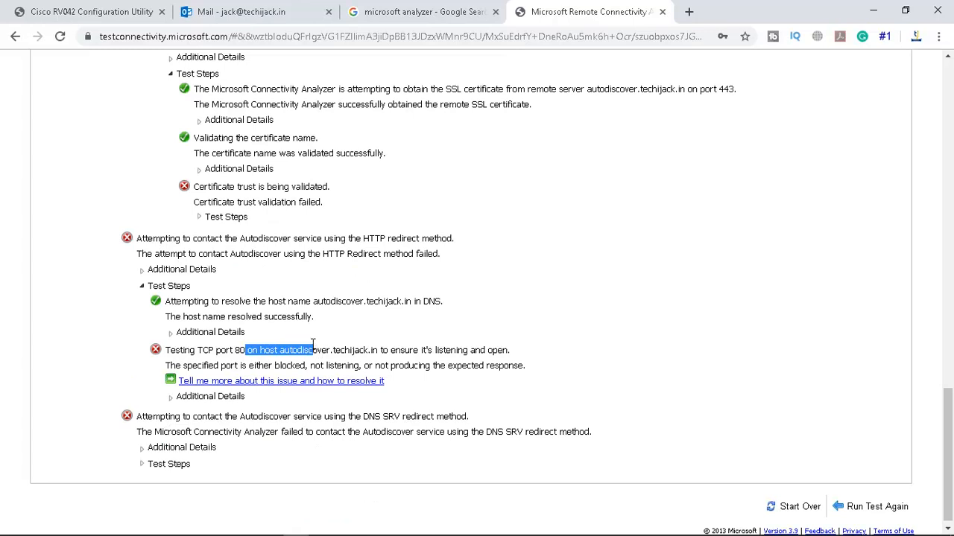
Check the router's port forwarding rules, then return to the connectivity test results
{"action": "left_click", "coordinate": [83, 11]}
{"action": "left_click", "coordinate": [225, 335]}
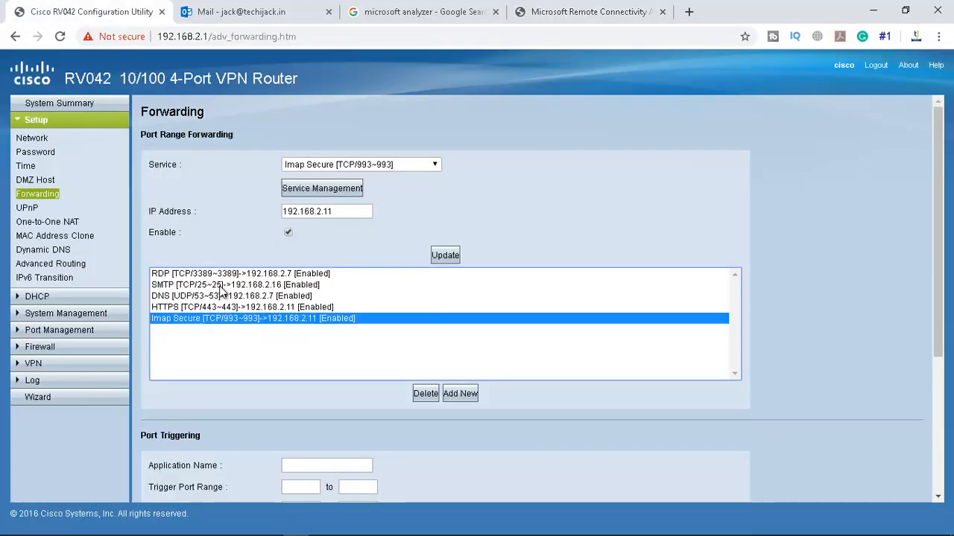
{"action": "left_click", "coordinate": [560, 12]}
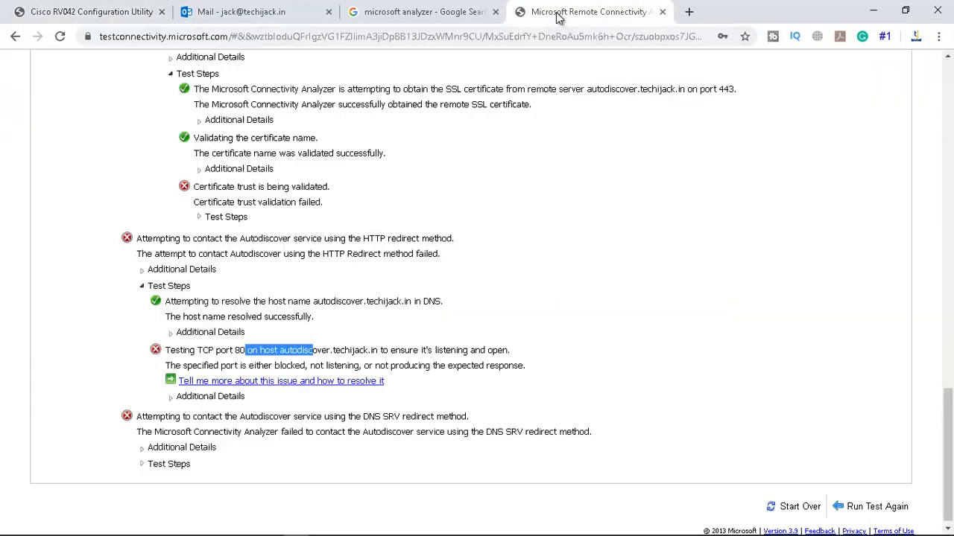
Highlight the failed port 80 description, then expand the DNS SRV redirect method's test steps
{"action": "left_click_drag", "start_coordinate": [219, 350], "coordinate": [511, 350]}
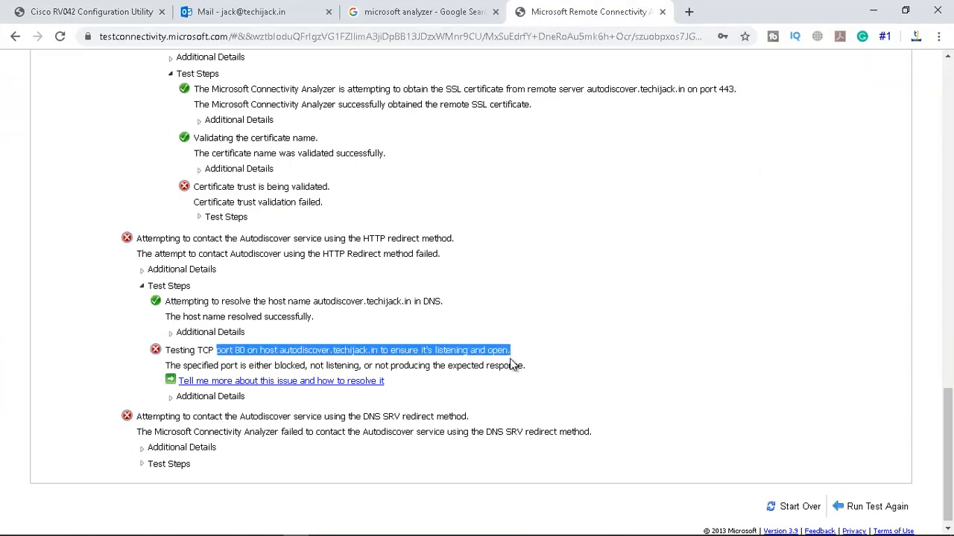
{"action": "left_click", "coordinate": [575, 350]}
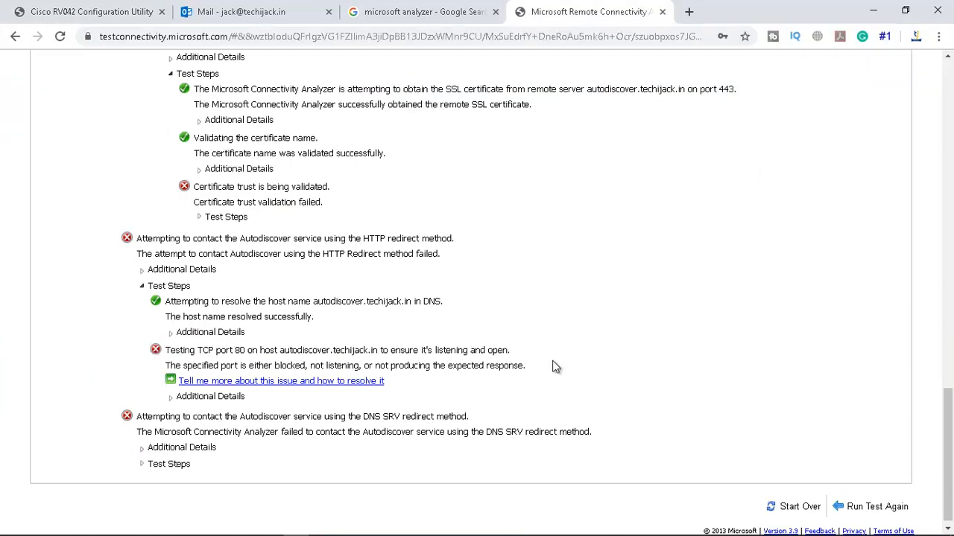
{"action": "left_click", "coordinate": [142, 464]}
{"action": "scroll", "coordinate": [141, 467], "scroll_direction": "down", "scroll_amount": 2}
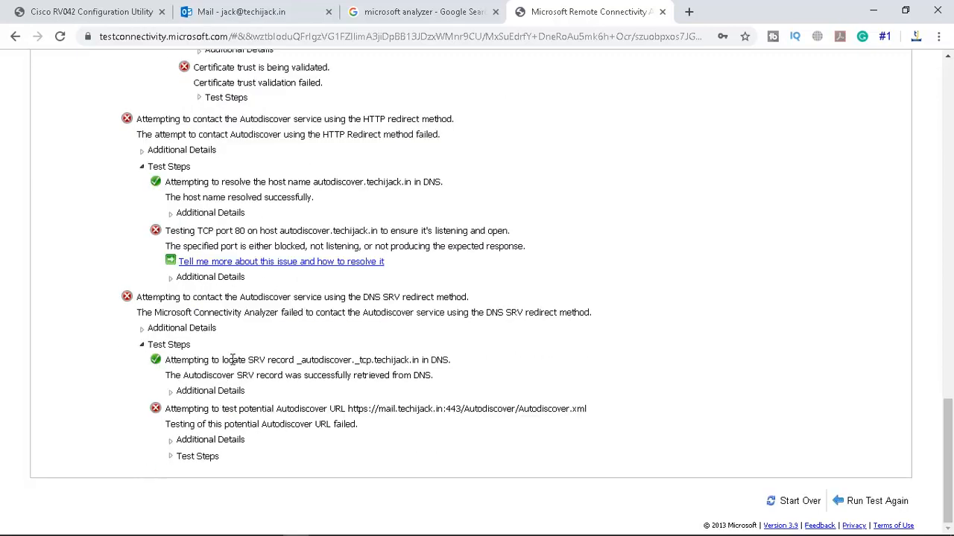
Expand the failed Autodiscover URL test to show mail.techijack.in's SSL certificate validation failure
{"action": "left_click", "coordinate": [171, 456]}
{"action": "scroll", "coordinate": [170, 457], "scroll_direction": "down", "scroll_amount": 2}
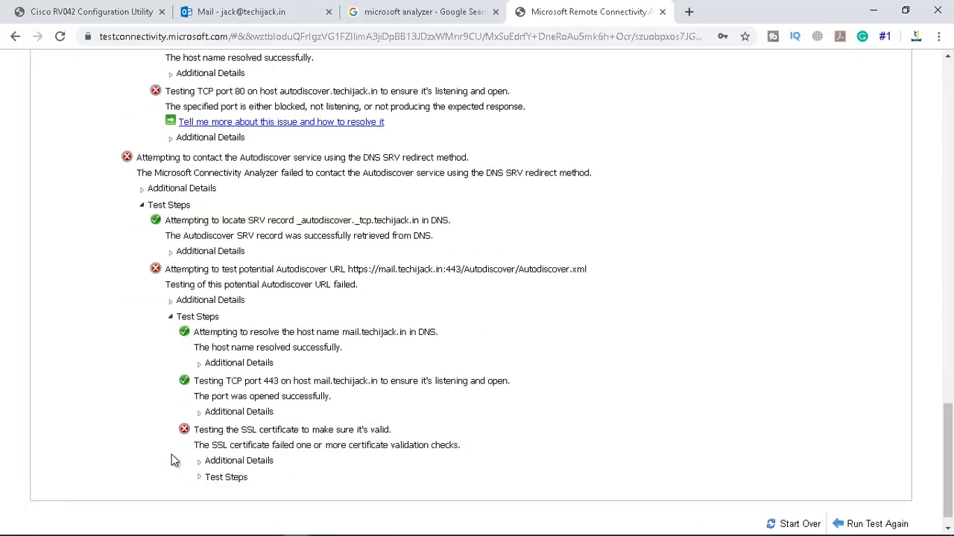
{"action": "left_click_drag", "start_coordinate": [225, 445], "coordinate": [389, 433]}
{"action": "left_click", "coordinate": [649, 382]}
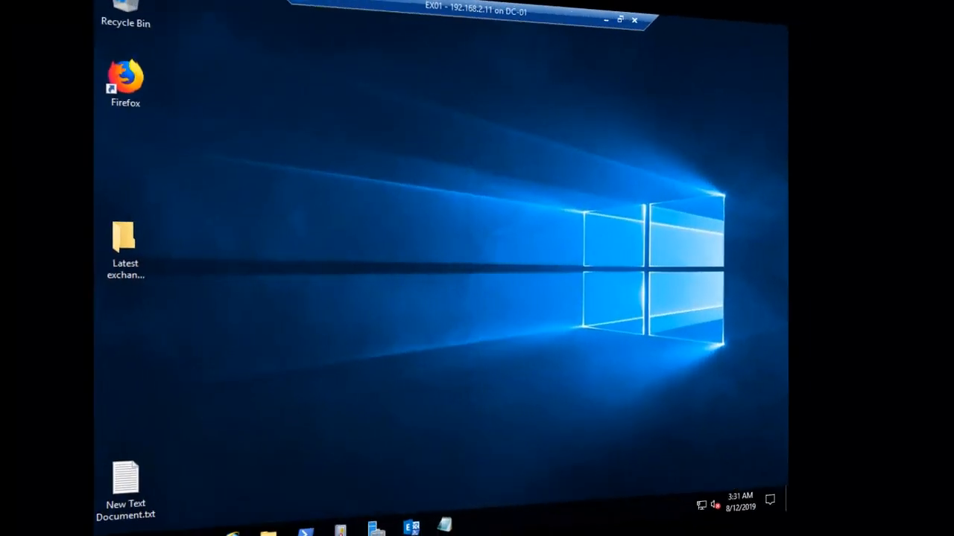
Launch Firefox on EX01 and decline the default-browser prompt with Not now
{"action": "double_click", "coordinate": [152, 108]}
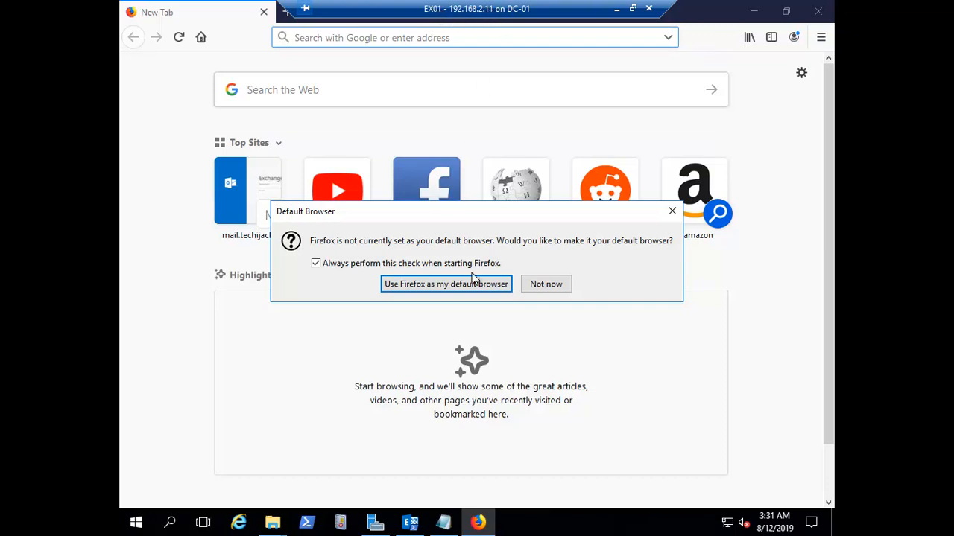
{"action": "left_click", "coordinate": [544, 284]}
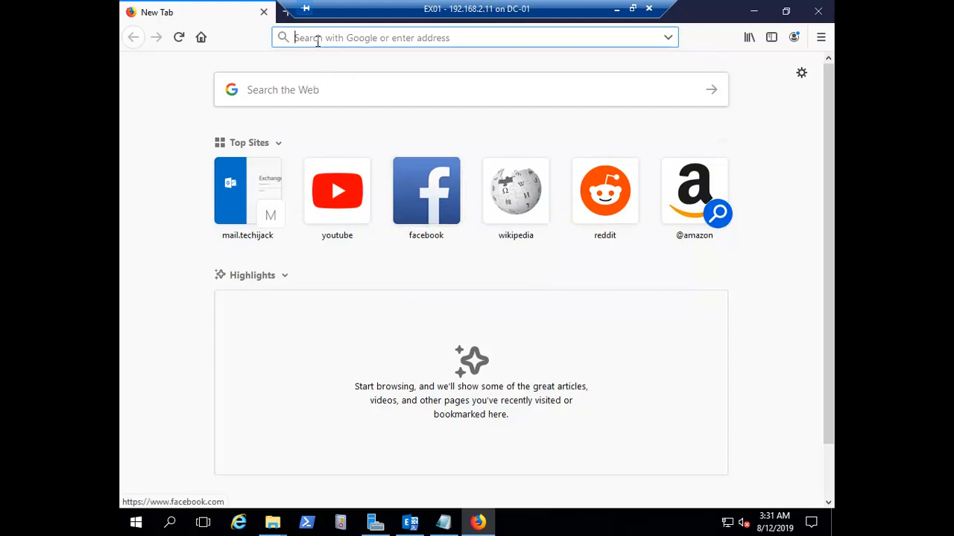
{"action": "type", "text": "htpps"}
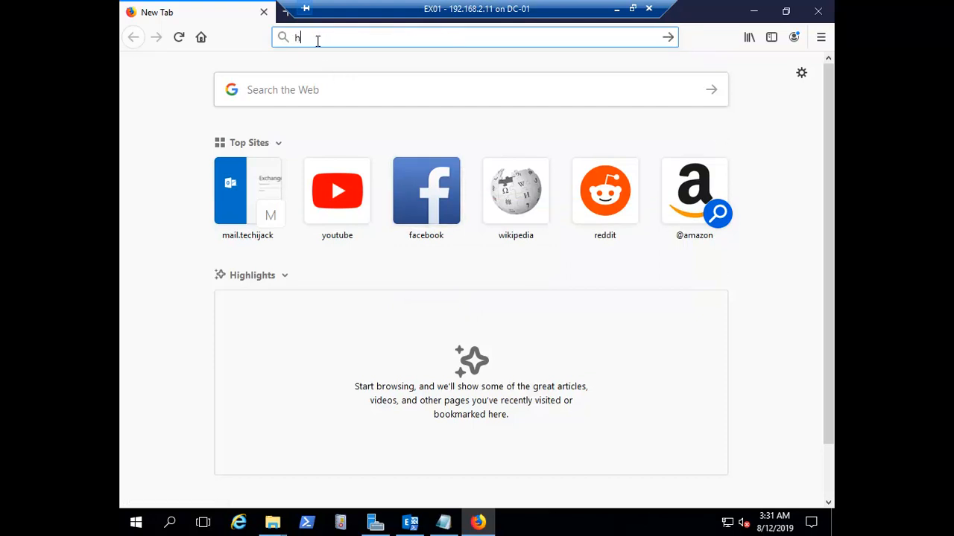
{"action": "key", "text": "BackSpace"}
{"action": "key", "text": "BackSpace"}
{"action": "key", "text": "BackSpace"}
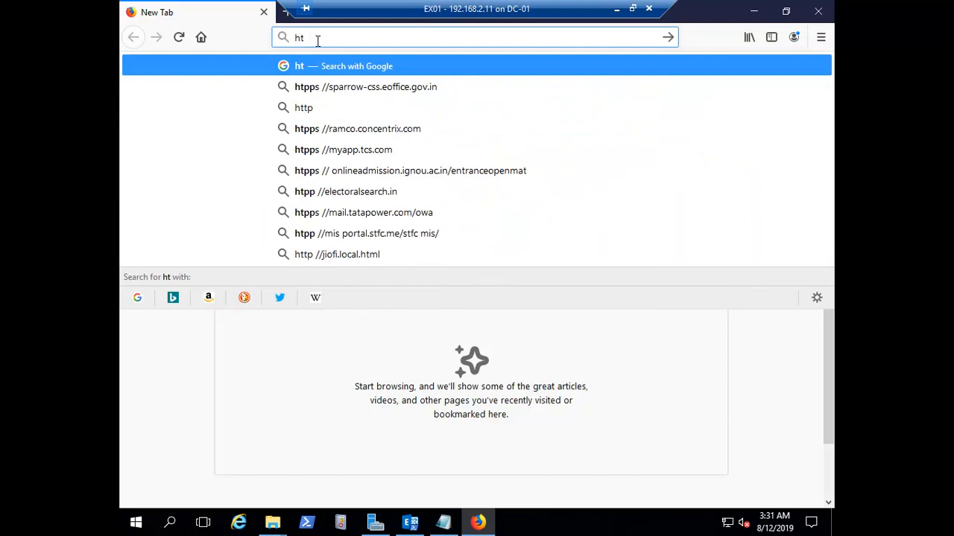
{"action": "type", "text": "tps"}
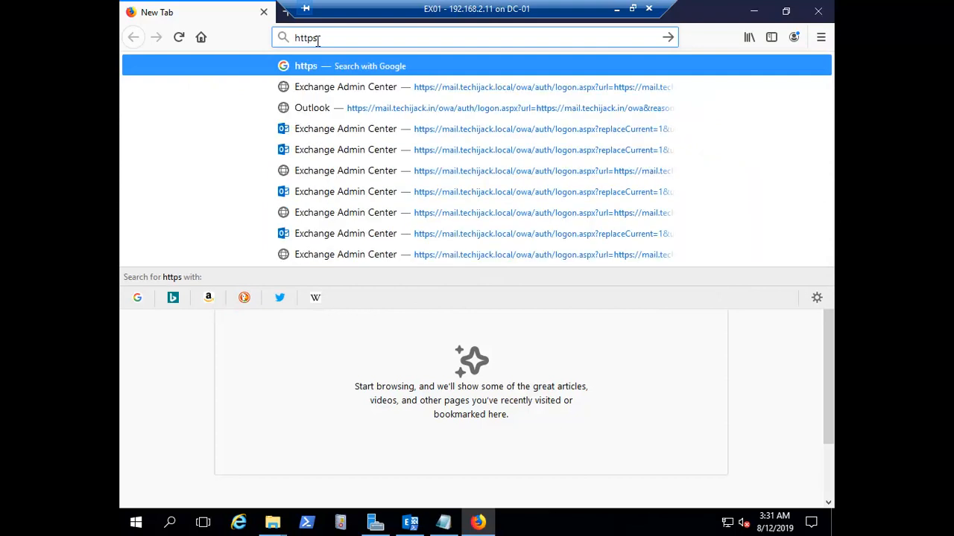
{"action": "type", "text": "://ex"}
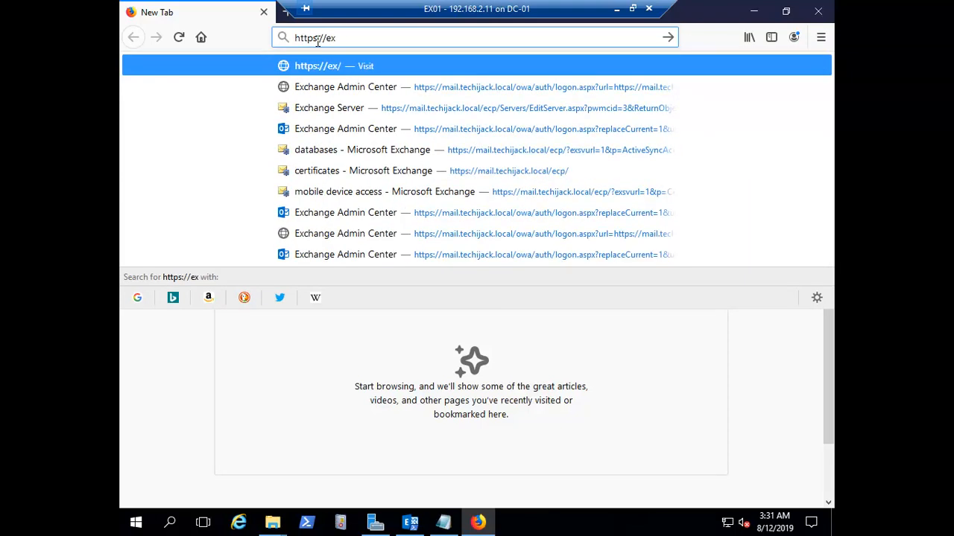
{"action": "key", "text": "BackSpace"}
{"action": "key", "text": "BackSpace"}
{"action": "type", "text": "mail.techijack.local/"}
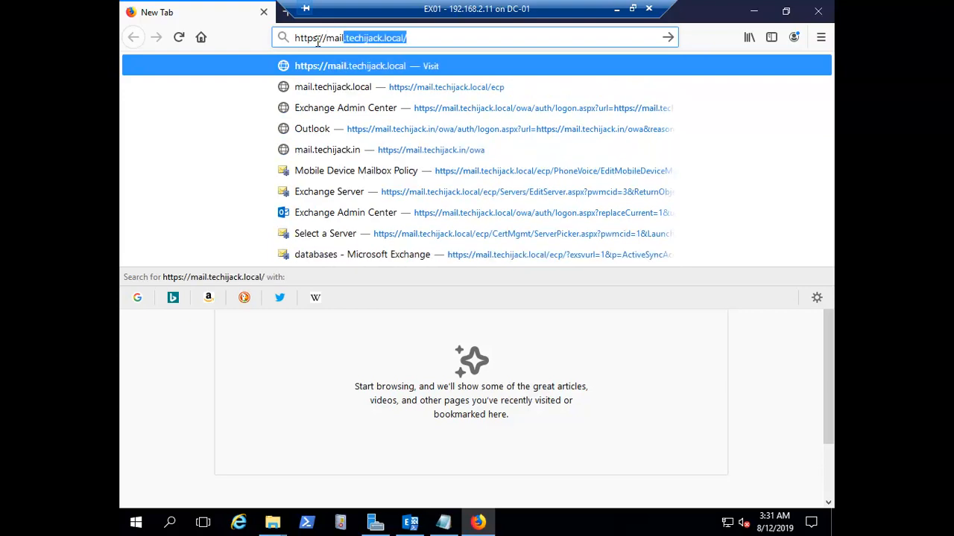
{"action": "key", "text": "Right"}
{"action": "key", "text": "BackSpace"}
{"action": "key", "text": "BackSpace"}
{"action": "key", "text": "BackSpace"}
{"action": "key", "text": "BackSpace"}
{"action": "key", "text": "BackSpace"}
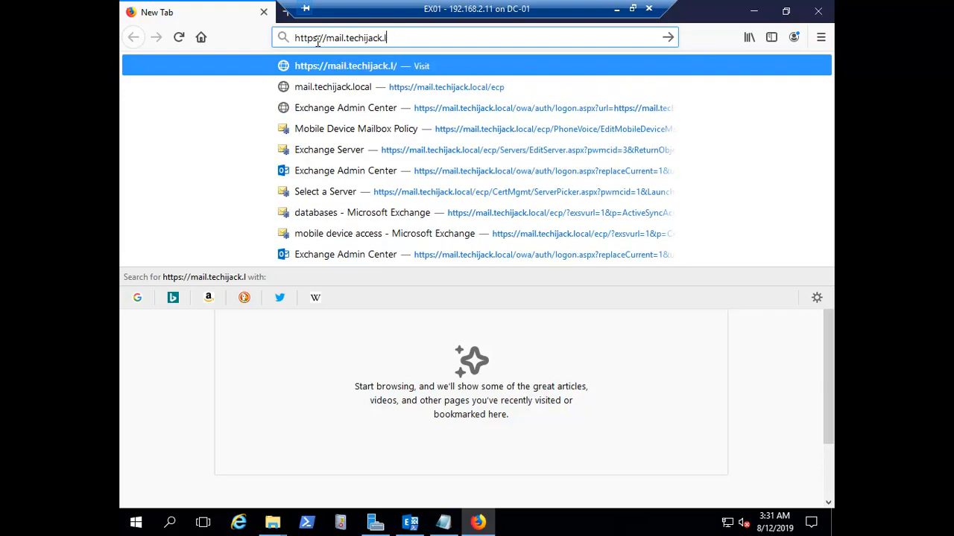
{"action": "key", "text": "BackSpace"}
{"action": "type", "text": "in/ecp"}
{"action": "key", "text": "Return"}
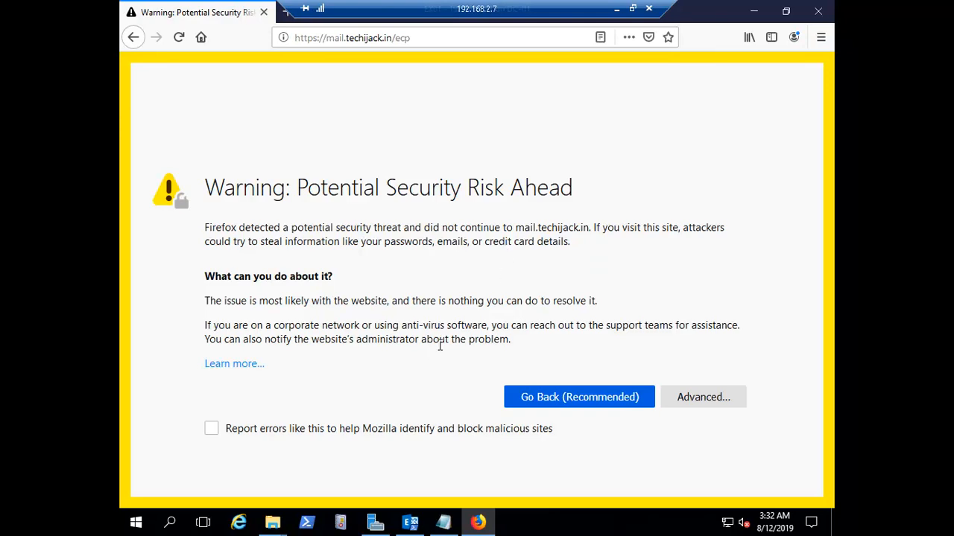
Expand Advanced on the warning page and open mail.techijack.in's certificate details
{"action": "left_click", "coordinate": [701, 402]}
{"action": "scroll", "coordinate": [541, 347], "scroll_direction": "down", "scroll_amount": 5}
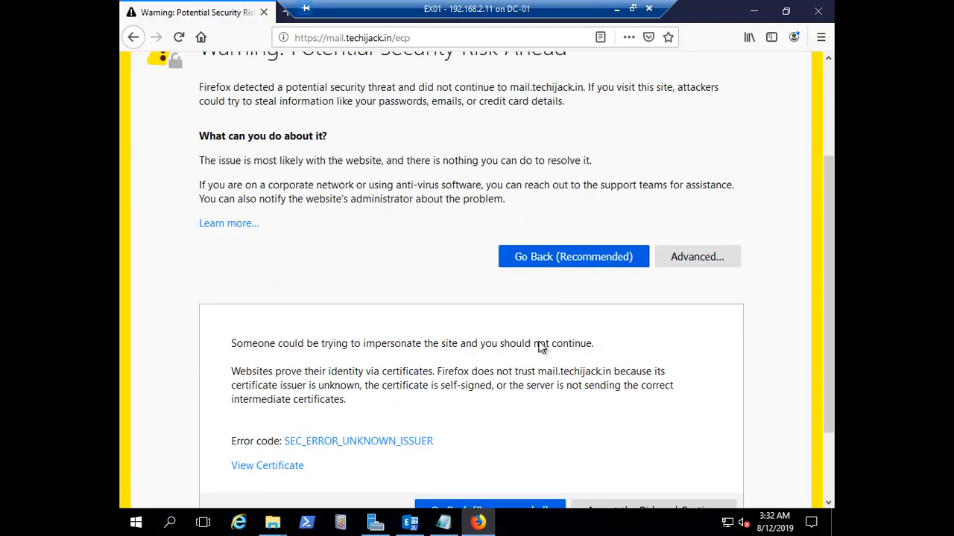
{"action": "left_click", "coordinate": [271, 372]}
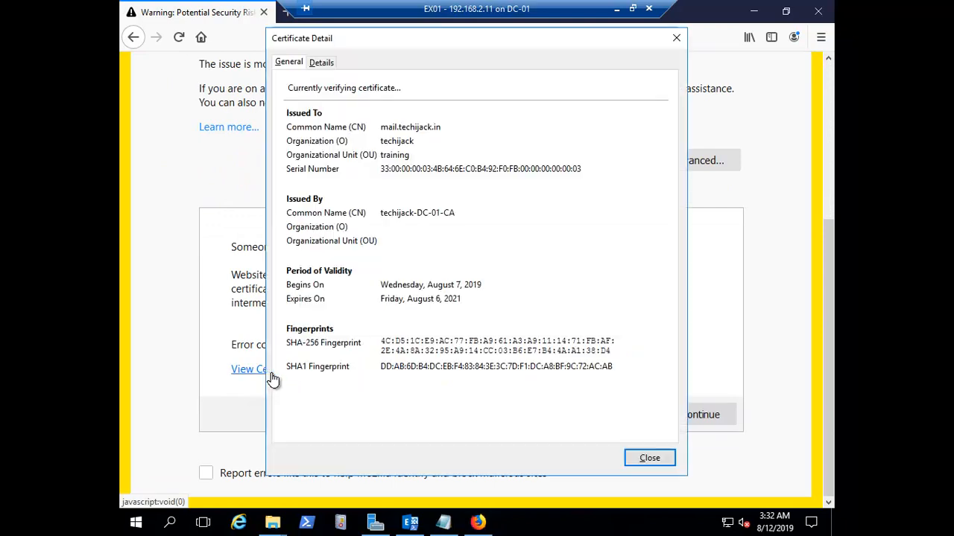
{"action": "left_click", "coordinate": [438, 148]}
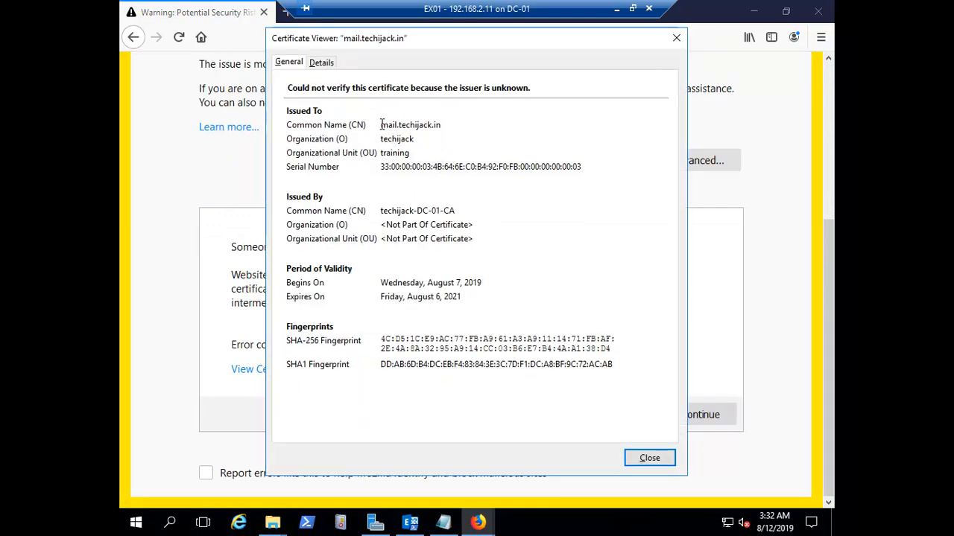
Confirm the certificate is issued by DC-01-CA, then accept the risk and continue
{"action": "left_click_drag", "start_coordinate": [380, 125], "coordinate": [444, 122]}
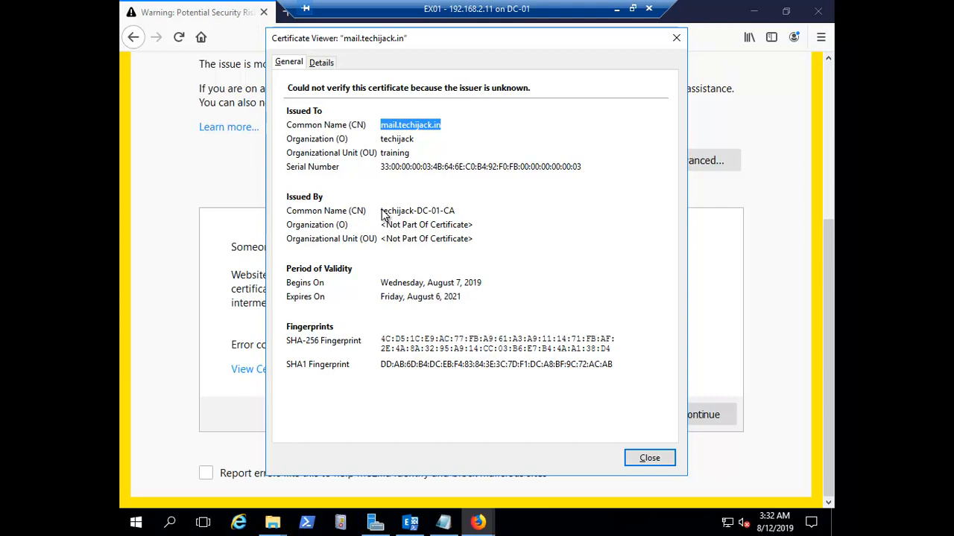
{"action": "left_click_drag", "start_coordinate": [417, 211], "coordinate": [459, 211]}
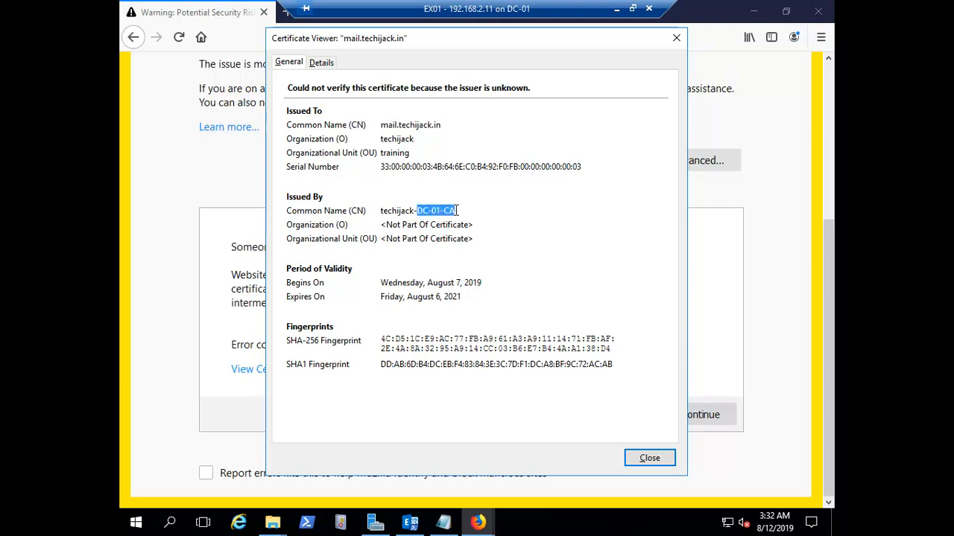
{"action": "left_click", "coordinate": [544, 222]}
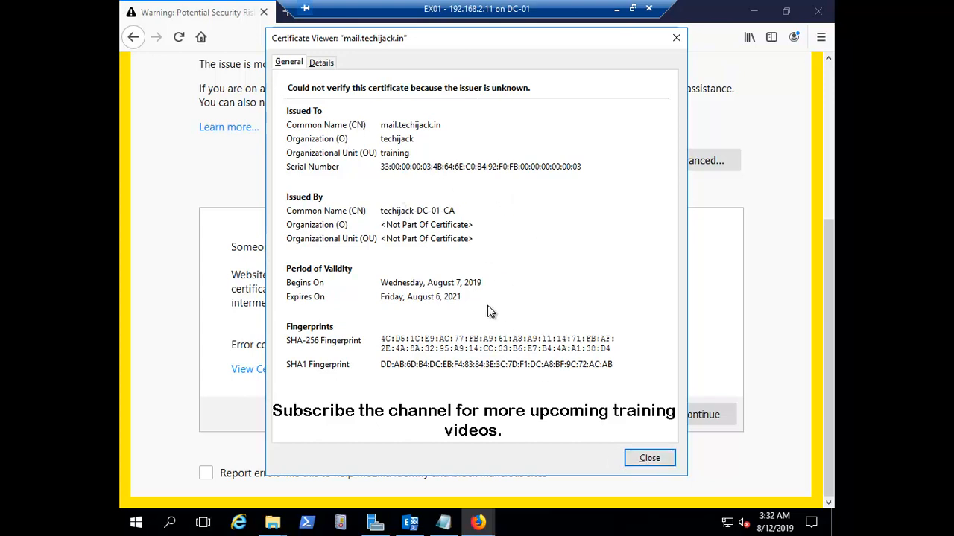
{"action": "left_click", "coordinate": [636, 460]}
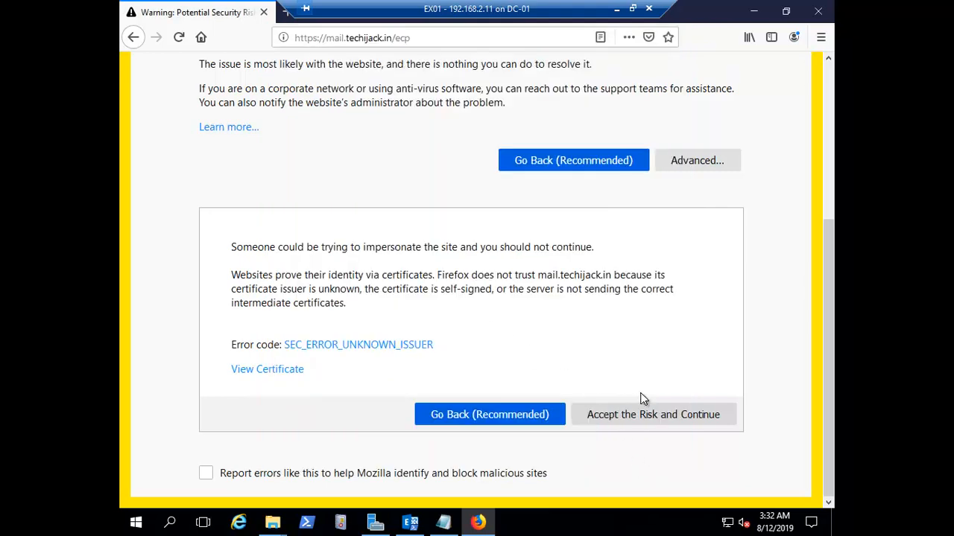
{"action": "left_click", "coordinate": [631, 414]}
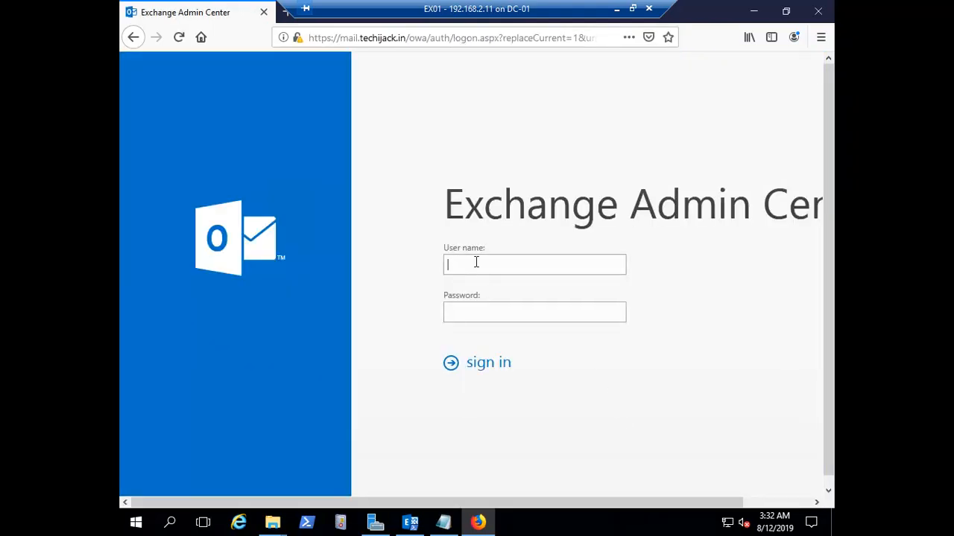
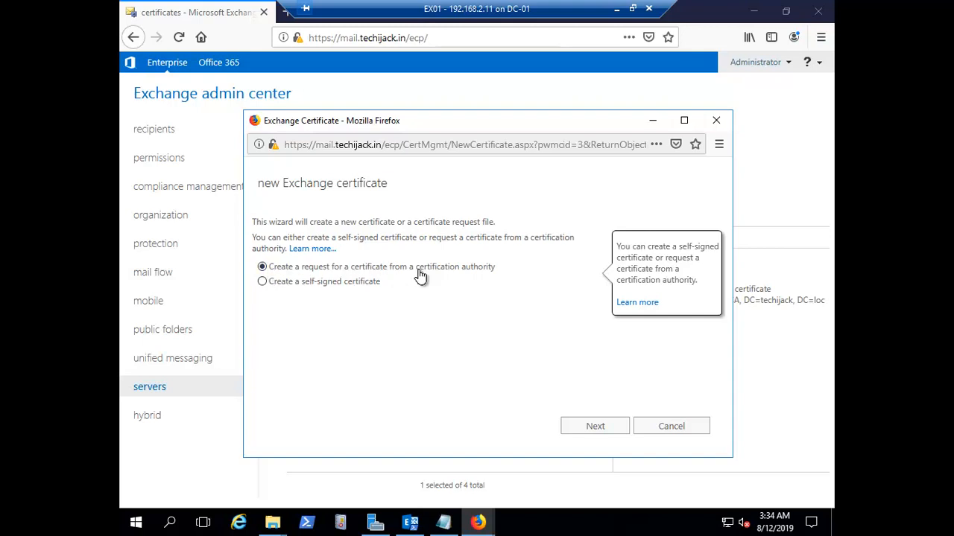
Give the new certificate request the friendly name MyExchangeCertificate
{"action": "left_click", "coordinate": [581, 431]}
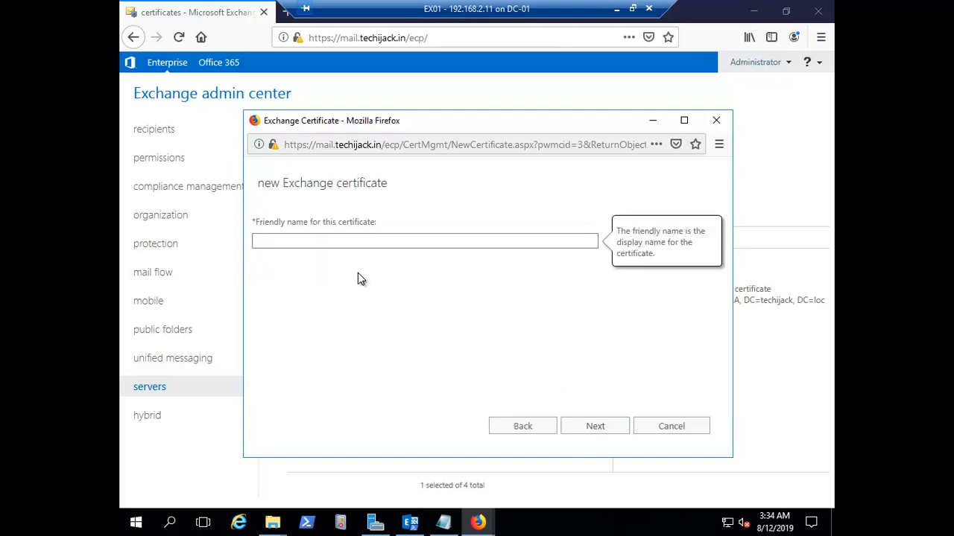
{"action": "left_click", "coordinate": [300, 241]}
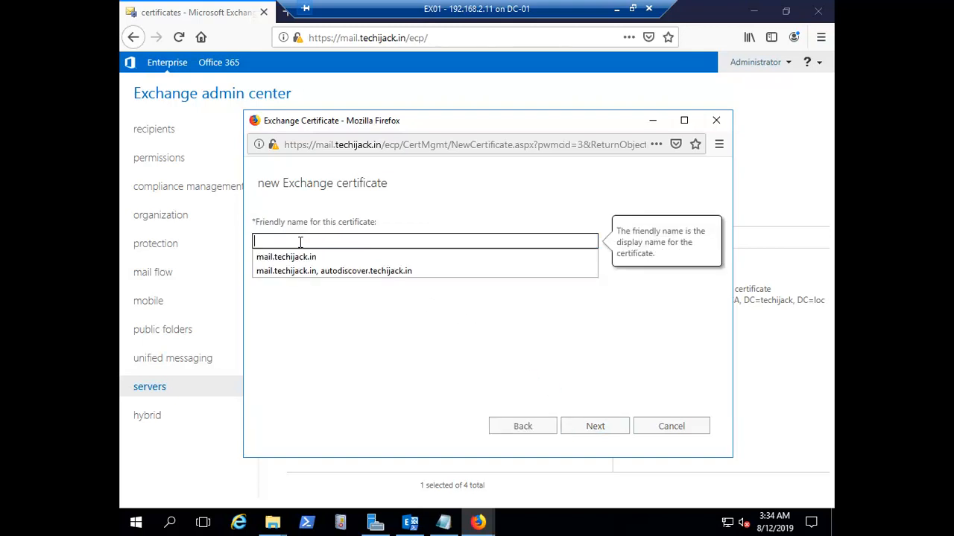
{"action": "type", "text": "Mycer"}
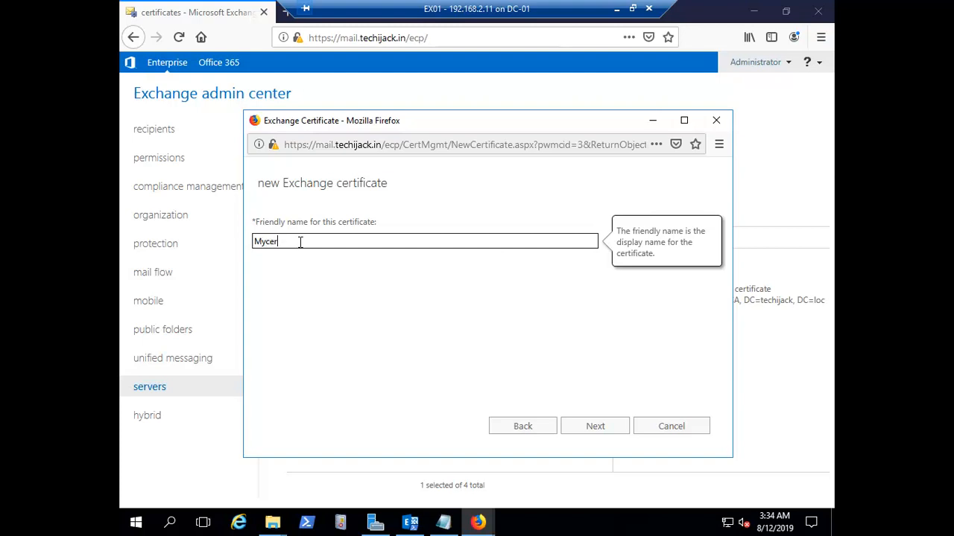
{"action": "key", "text": "BackSpace"}
{"action": "key", "text": "BackSpace"}
{"action": "key", "text": "BackSpace"}
{"action": "type", "text": "ExchangeCertificate"}
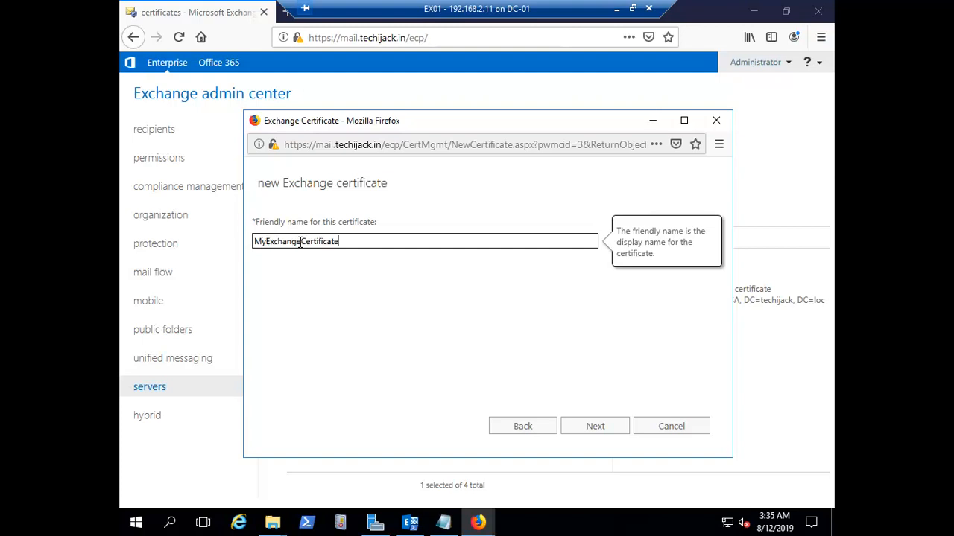
{"action": "left_click", "coordinate": [591, 426]}
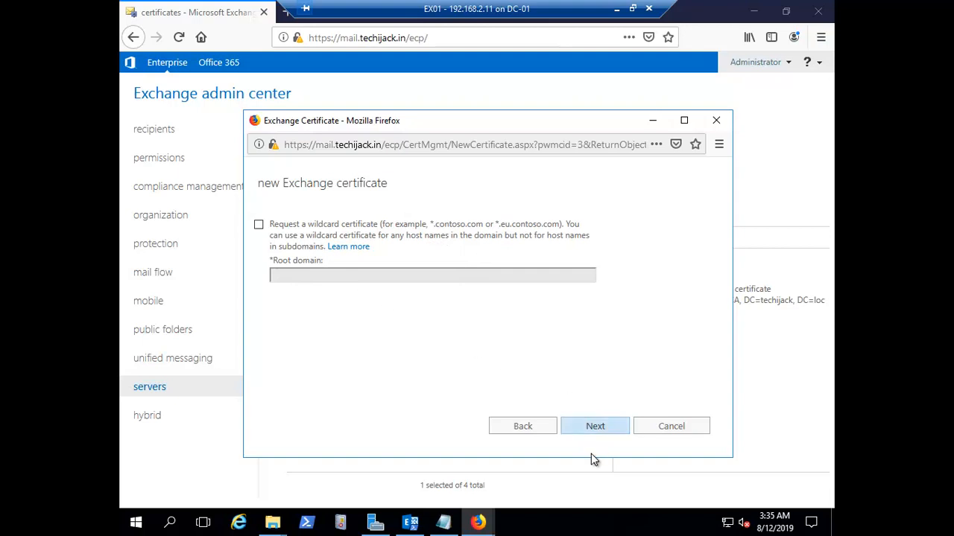
Skip the wildcard option and store the certificate request on server EX01
{"action": "left_click", "coordinate": [593, 432]}
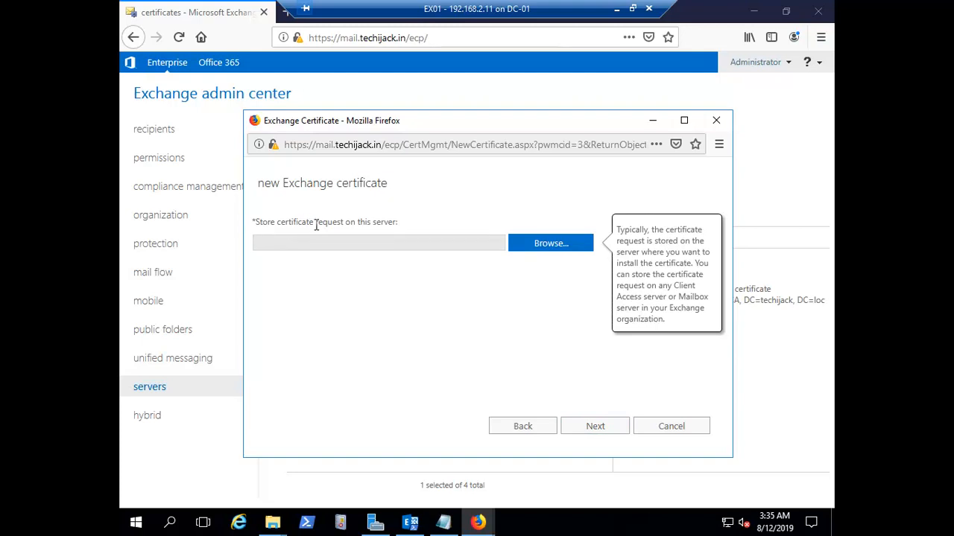
{"action": "left_click", "coordinate": [533, 249]}
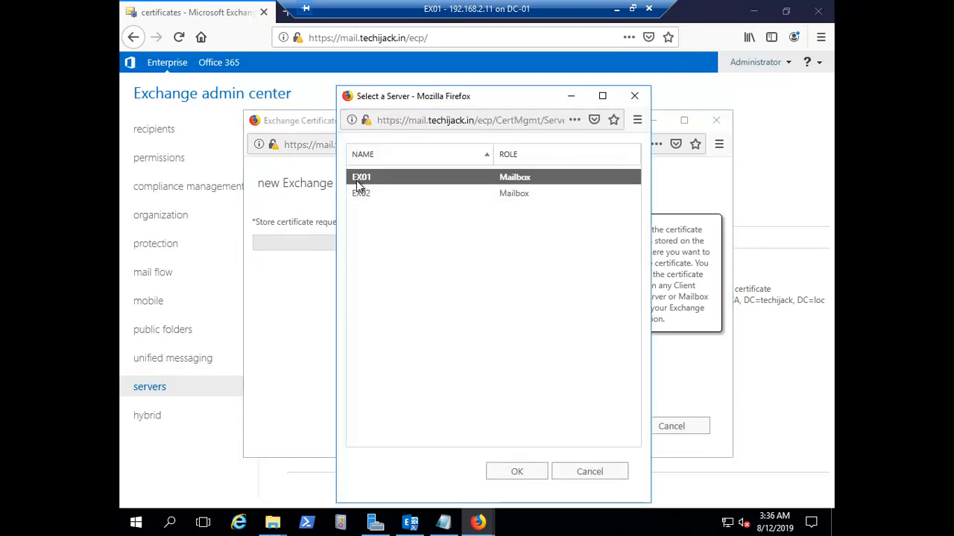
{"action": "left_click", "coordinate": [516, 474]}
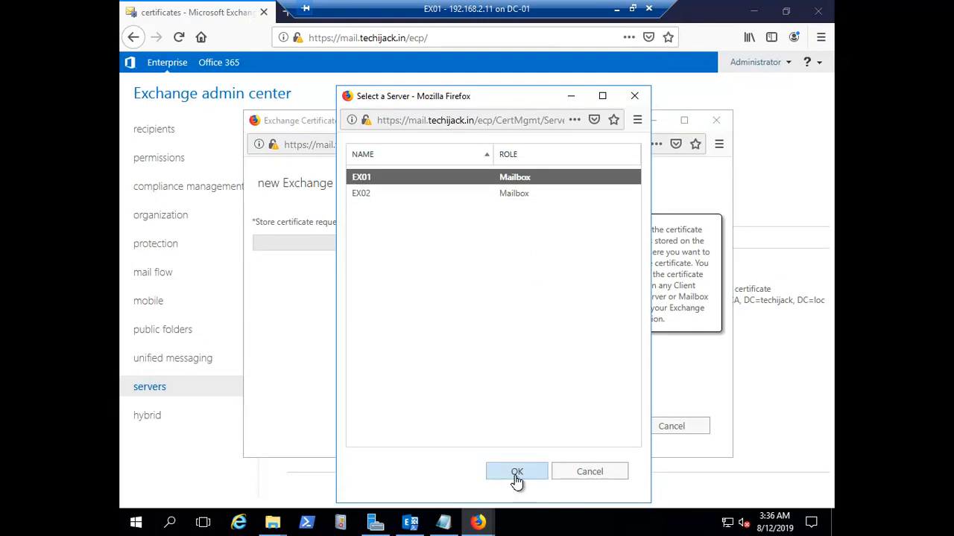
{"action": "left_click", "coordinate": [596, 429]}
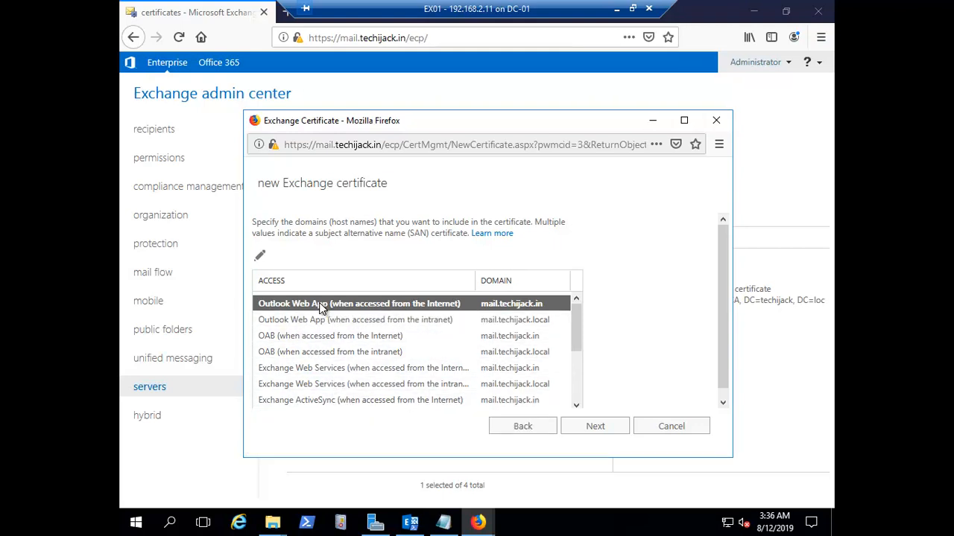
Remove mail.techijack.local from the certificate's domain list
{"action": "left_click", "coordinate": [595, 427]}
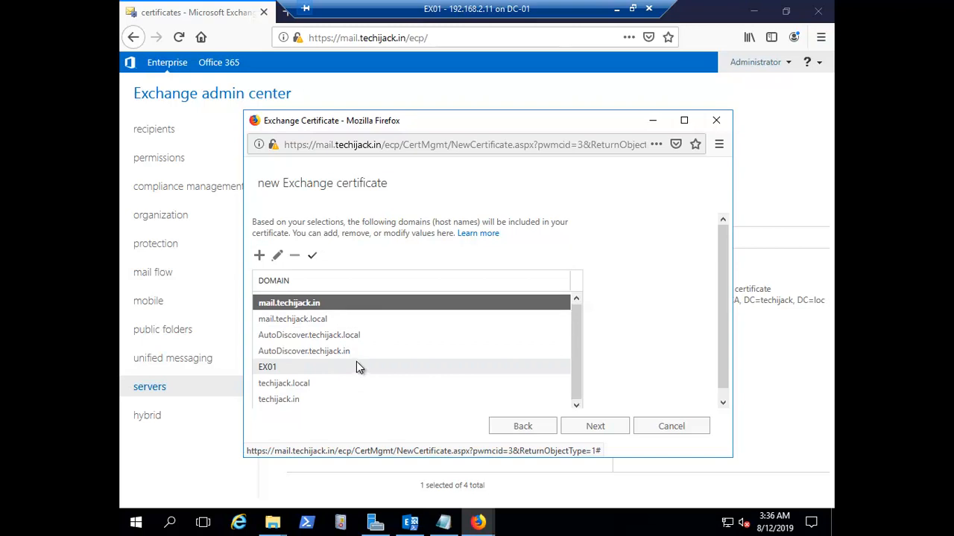
{"action": "left_click", "coordinate": [303, 385]}
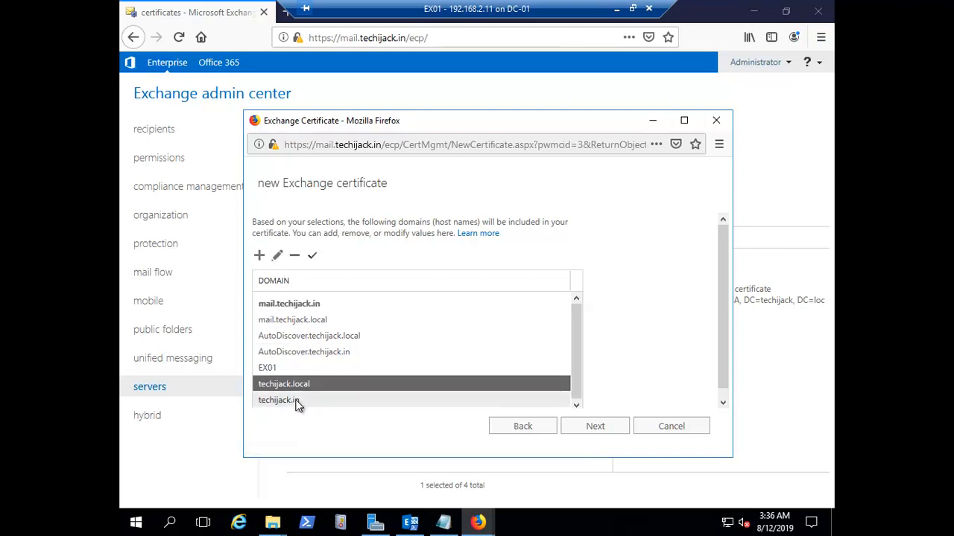
{"action": "left_click", "coordinate": [299, 356]}
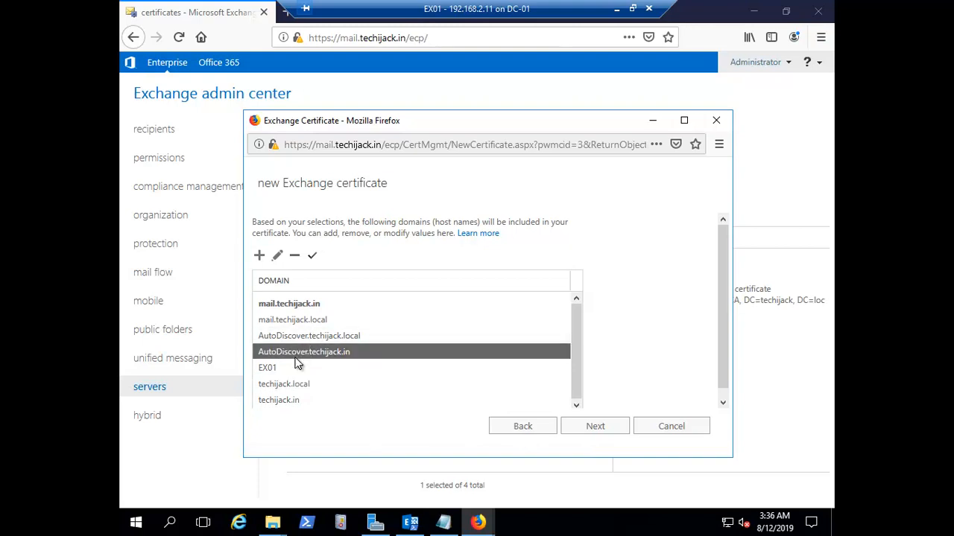
{"action": "left_click", "coordinate": [308, 322]}
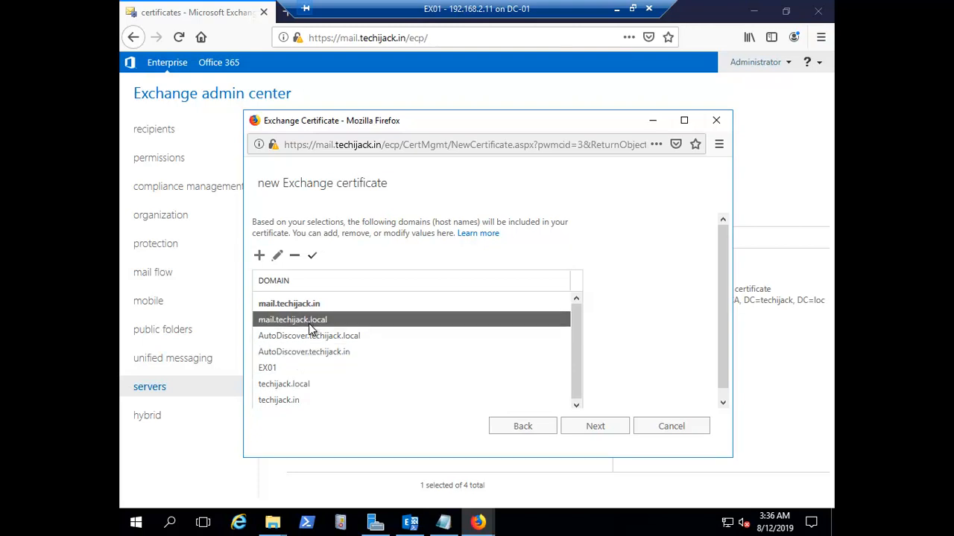
{"action": "left_click", "coordinate": [295, 258]}
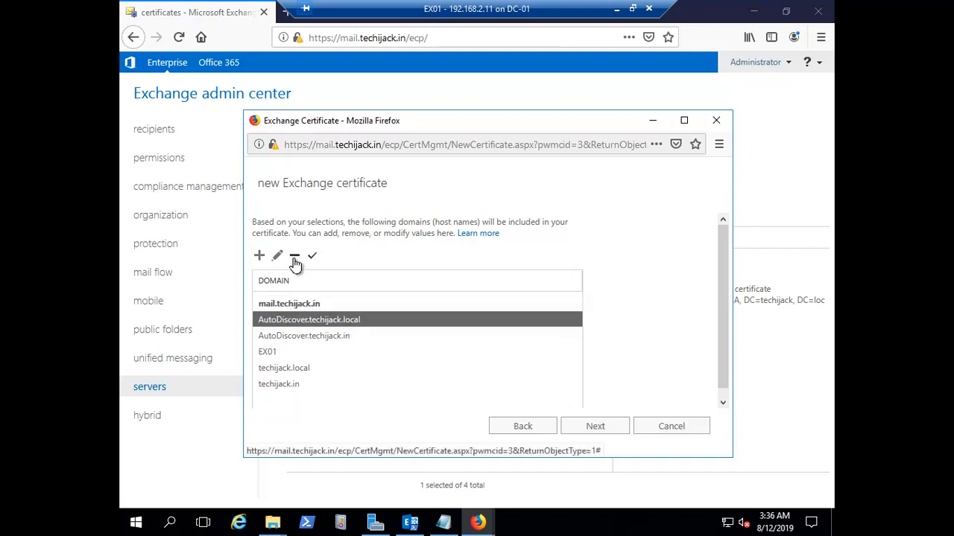
{"action": "left_click", "coordinate": [275, 354]}
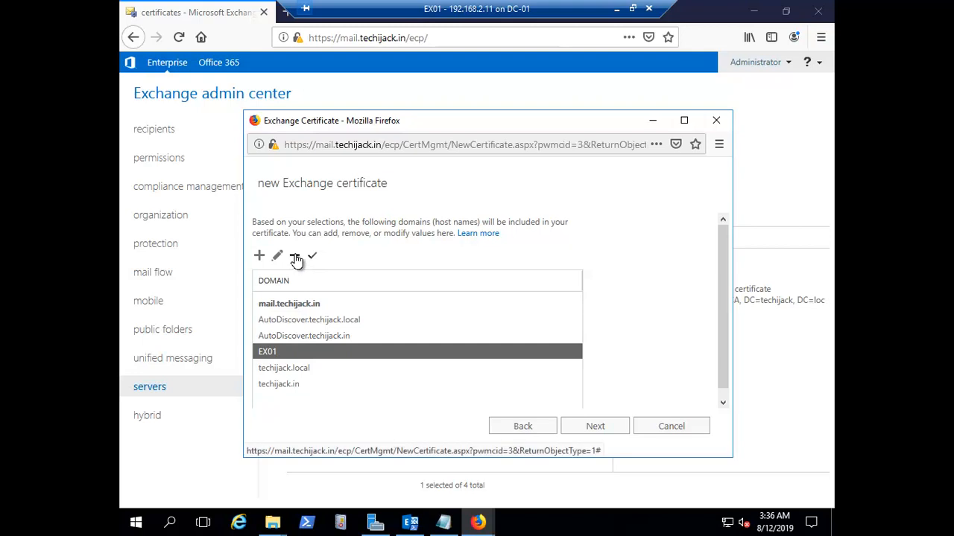
{"action": "left_click", "coordinate": [259, 255]}
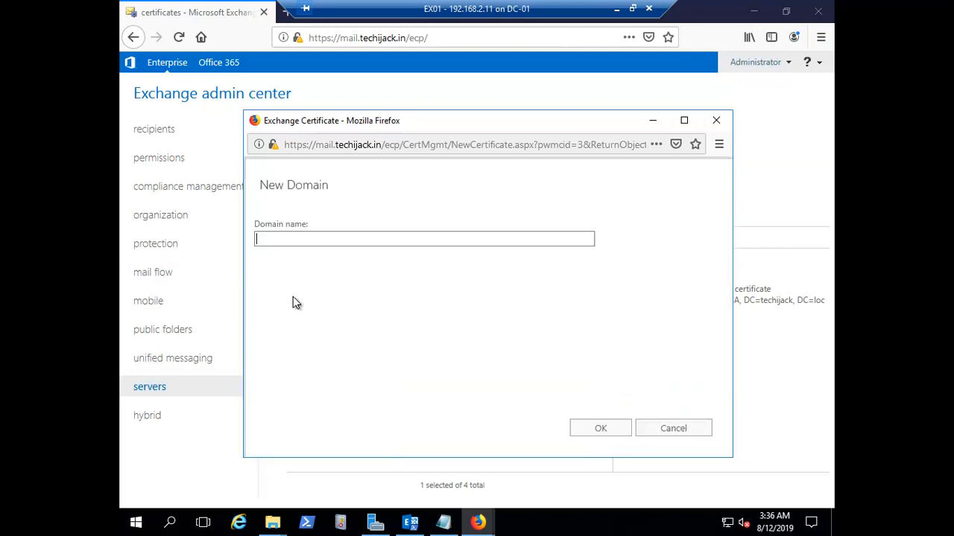
{"action": "left_click", "coordinate": [670, 429]}
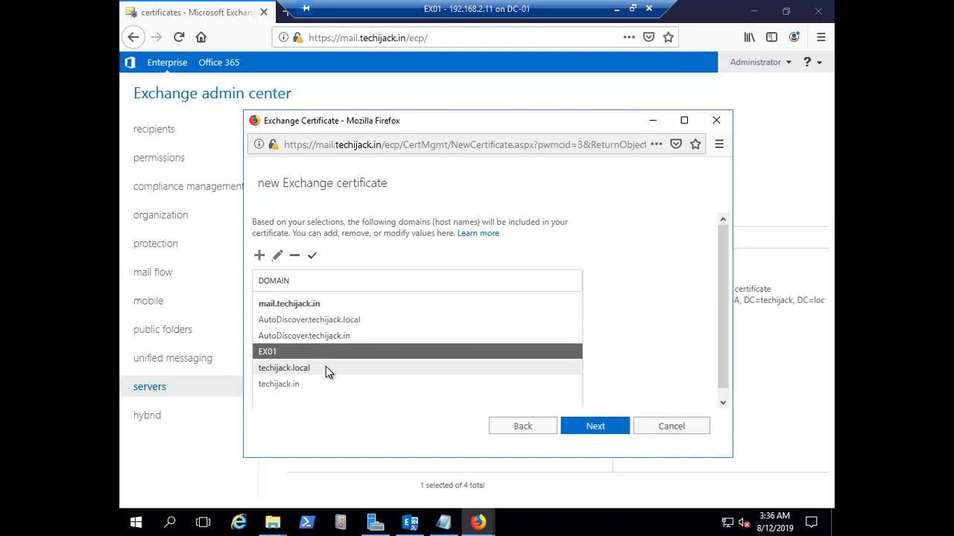
Remove AutoDiscover.techijack.local, techijack.local, techijack.in and EX01 from the domain list
{"action": "left_click", "coordinate": [279, 339]}
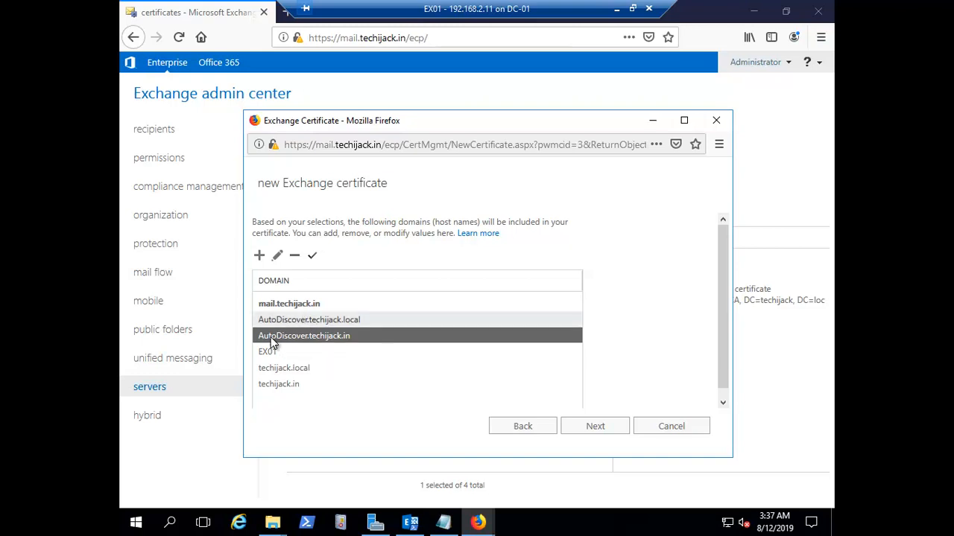
{"action": "left_click", "coordinate": [318, 323]}
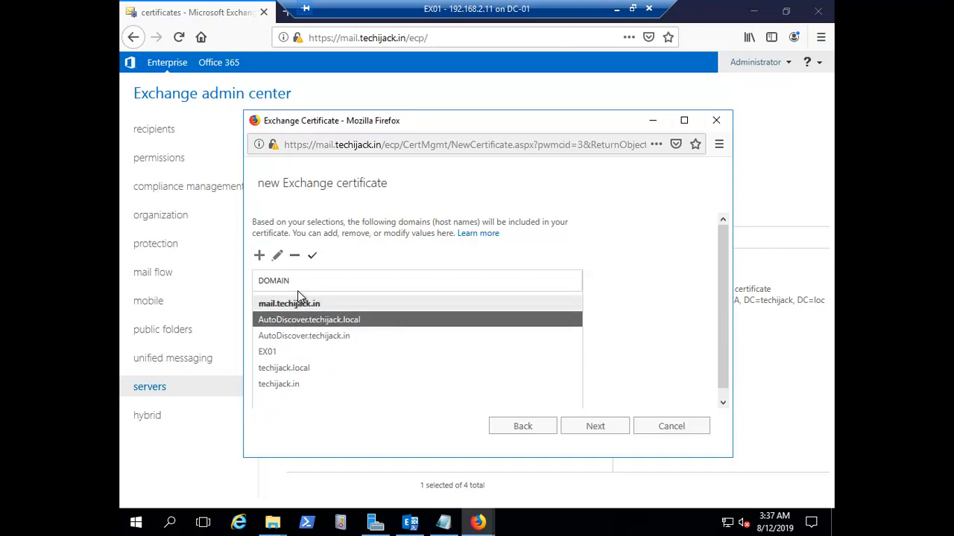
{"action": "left_click", "coordinate": [295, 259]}
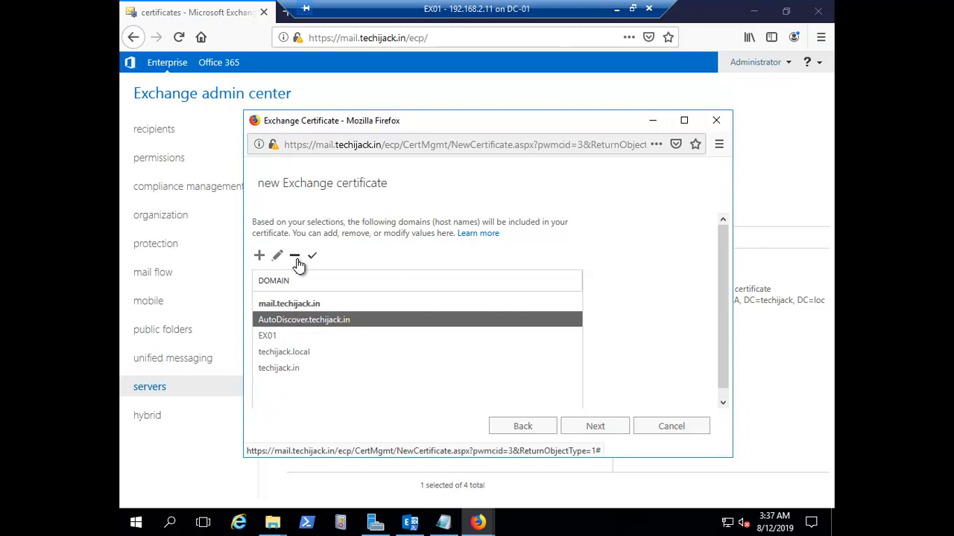
{"action": "left_click", "coordinate": [281, 350]}
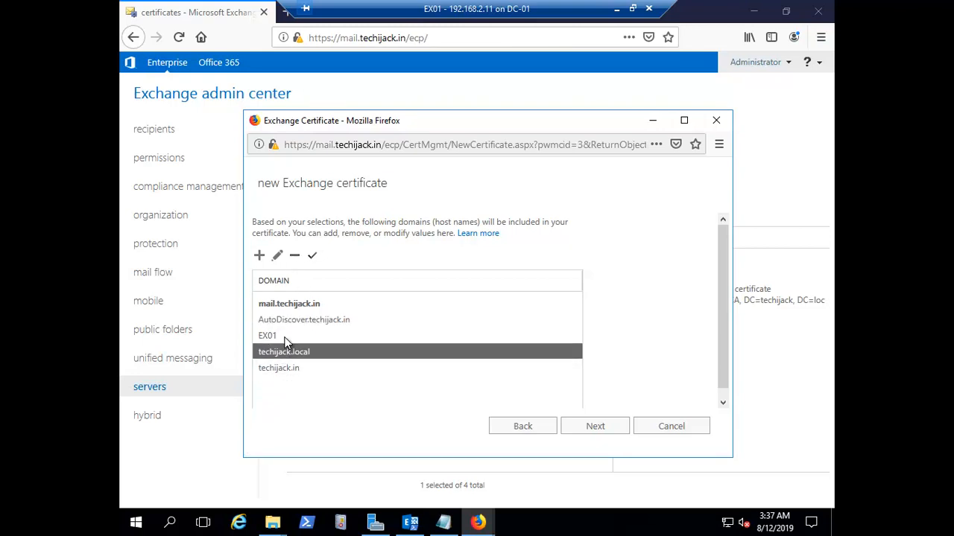
{"action": "left_click", "coordinate": [293, 259]}
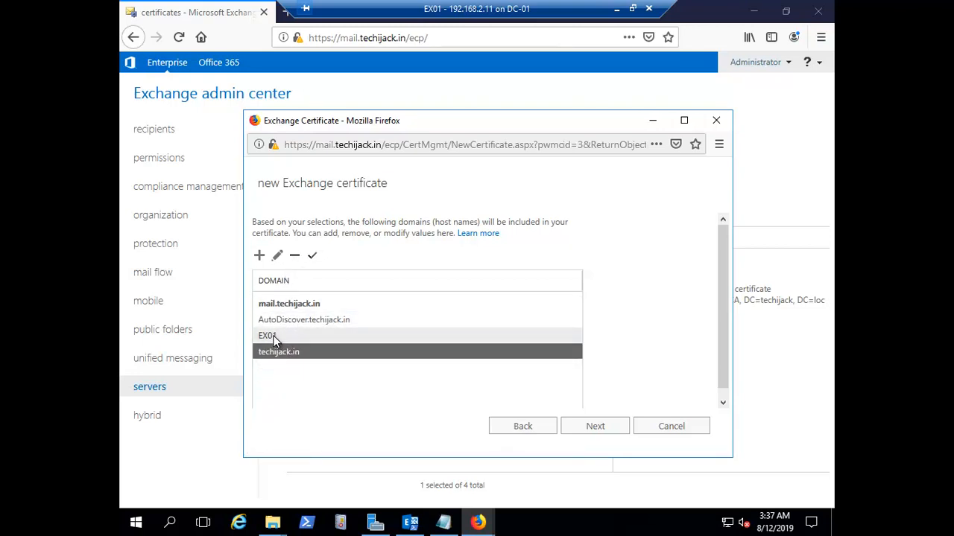
{"action": "left_click", "coordinate": [295, 256]}
{"action": "left_click", "coordinate": [294, 256]}
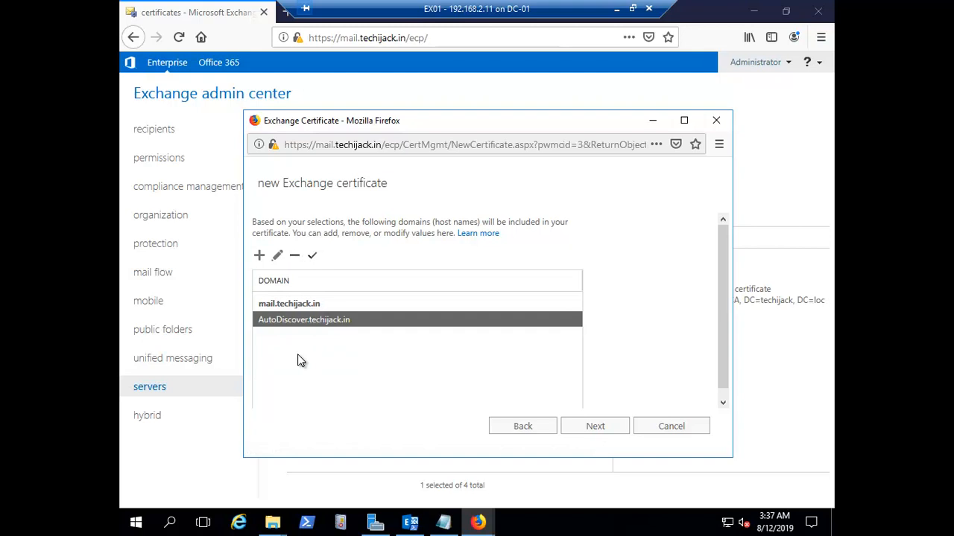
{"action": "left_click", "coordinate": [290, 348]}
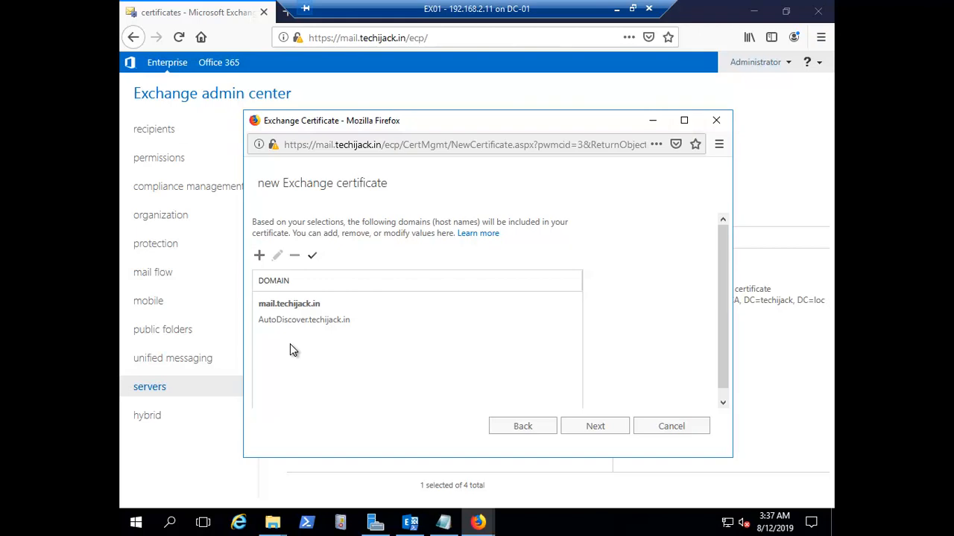
Add webmail.techijack.in as a certificate domain
{"action": "left_click", "coordinate": [259, 257]}
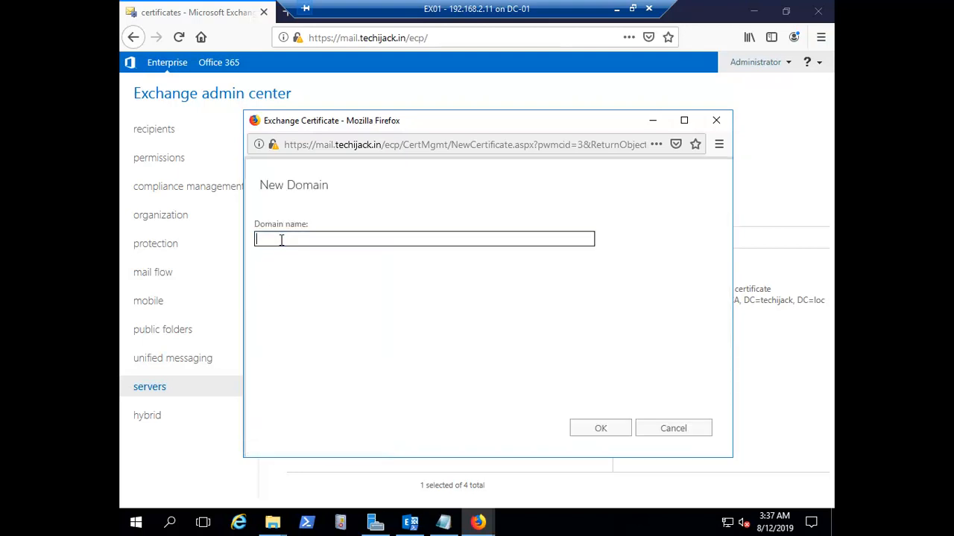
{"action": "type", "text": "webmail.techijack.in"}
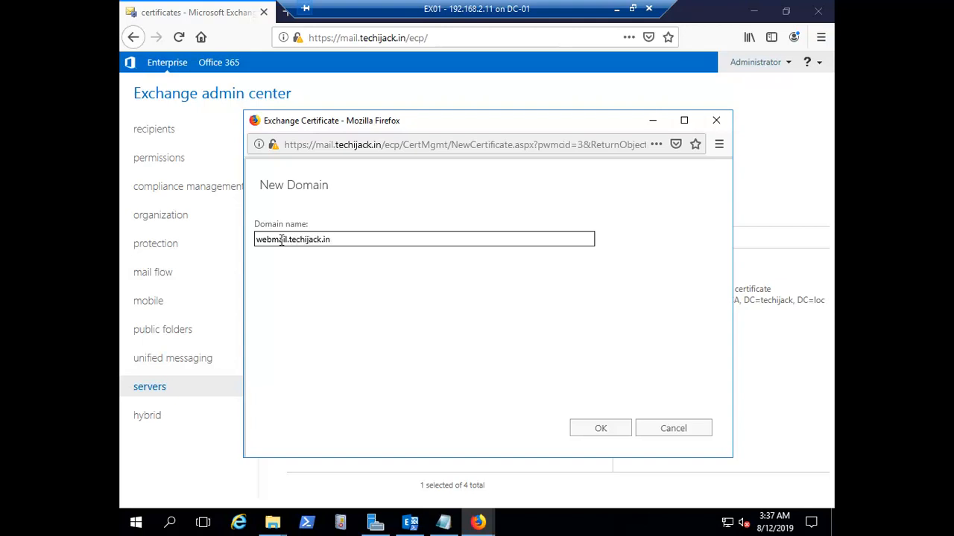
{"action": "left_click", "coordinate": [600, 429]}
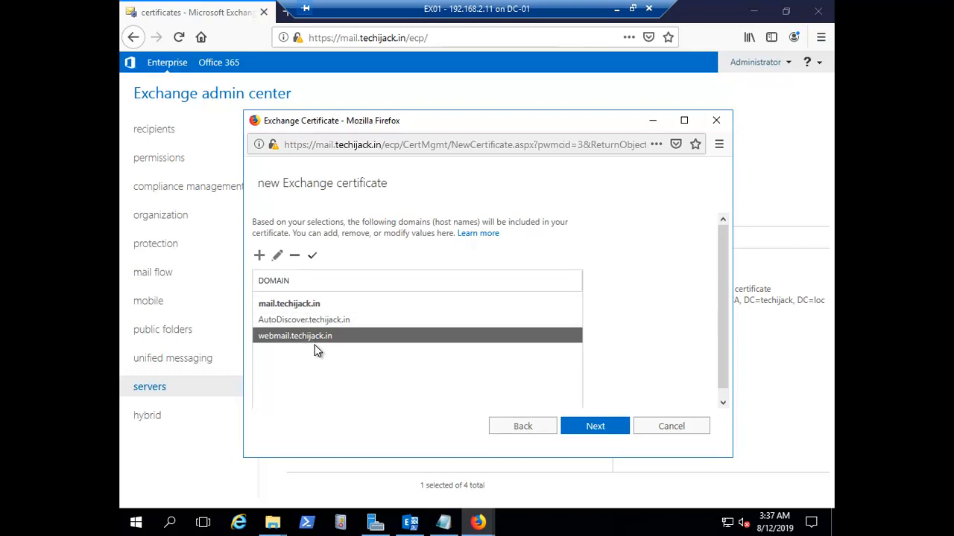
Remove webmail.techijack.in again, keeping only mail.techijack.in and AutoDiscover.techijack.in
{"action": "left_click", "coordinate": [290, 322]}
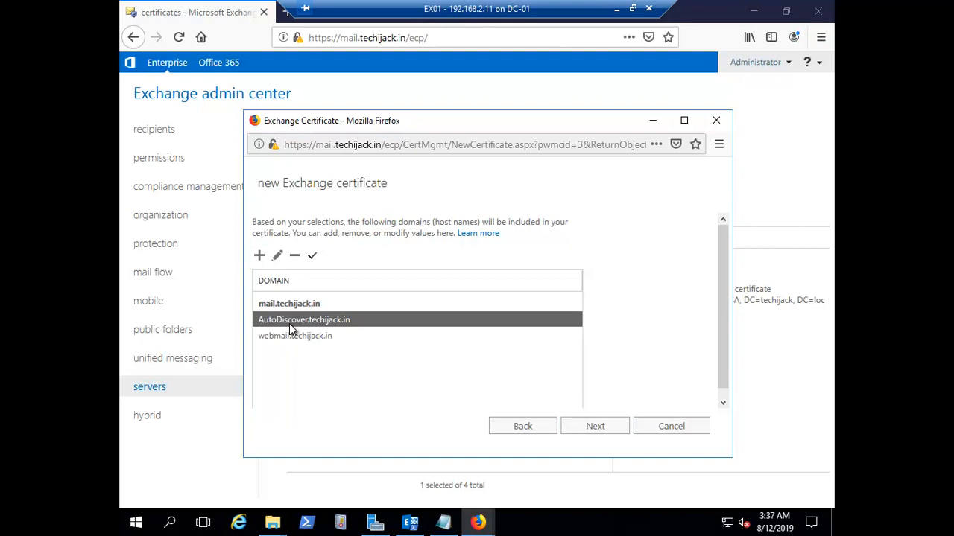
{"action": "left_click", "coordinate": [289, 305]}
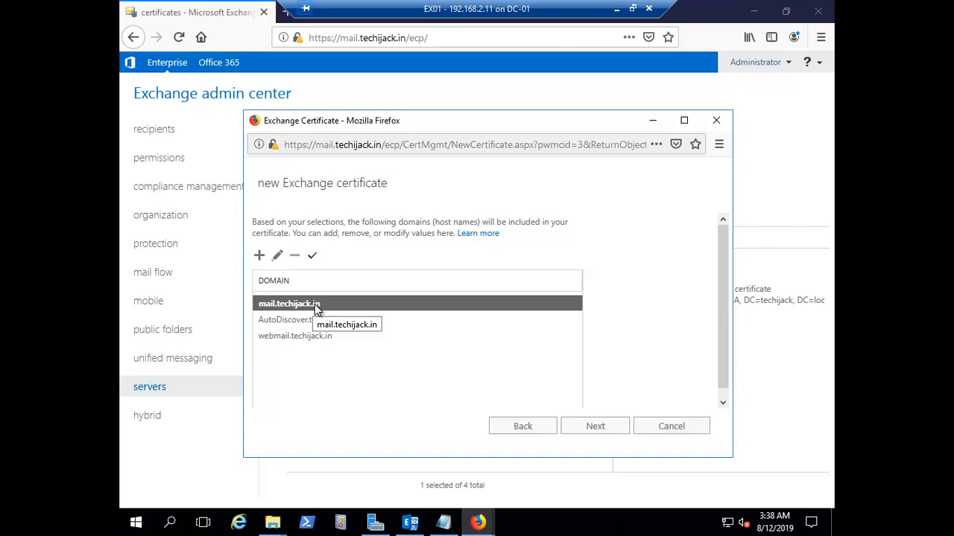
{"action": "left_click", "coordinate": [279, 337]}
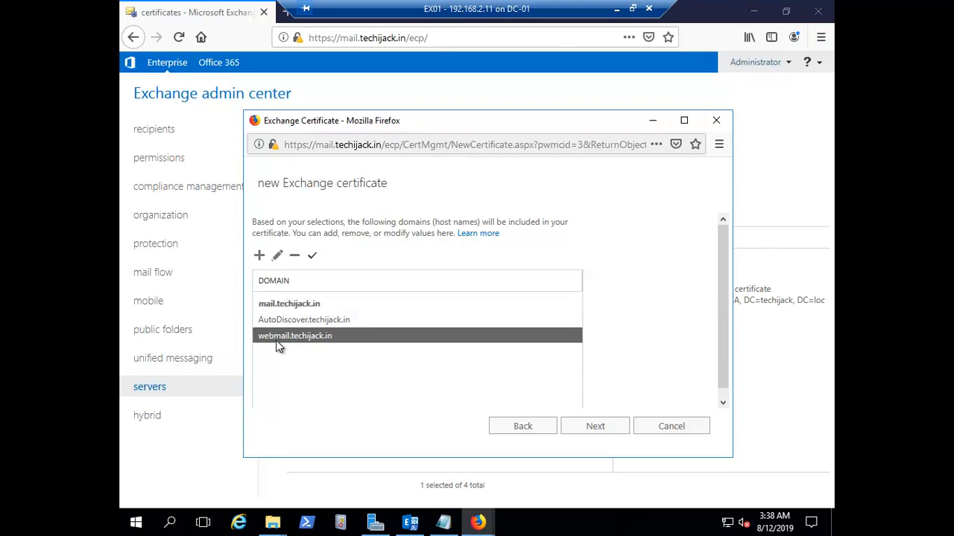
{"action": "left_click", "coordinate": [296, 258]}
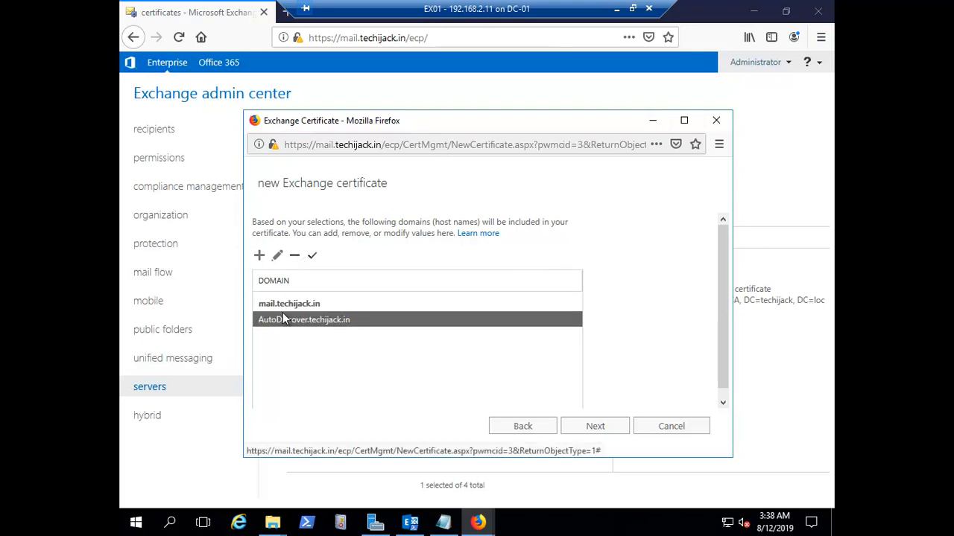
{"action": "left_click", "coordinate": [300, 303]}
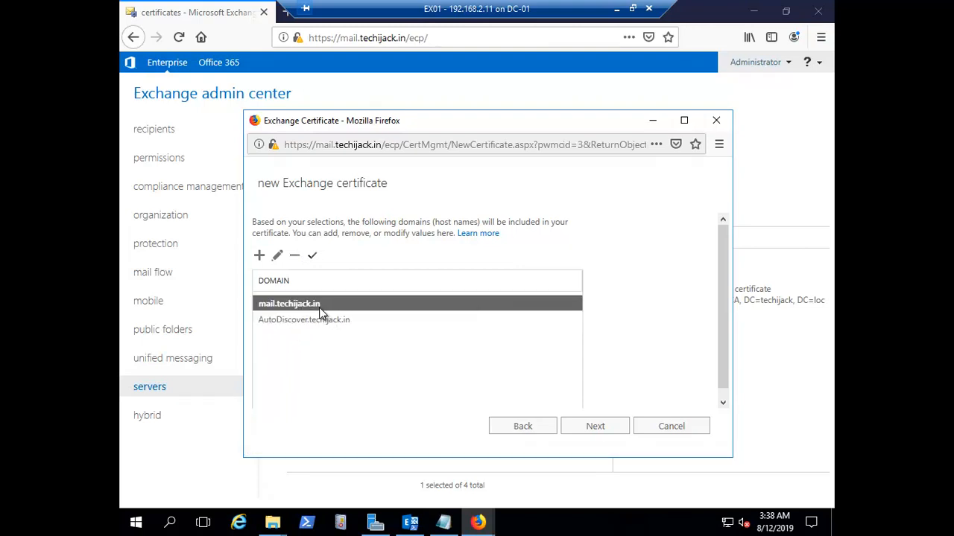
{"action": "left_click", "coordinate": [277, 322]}
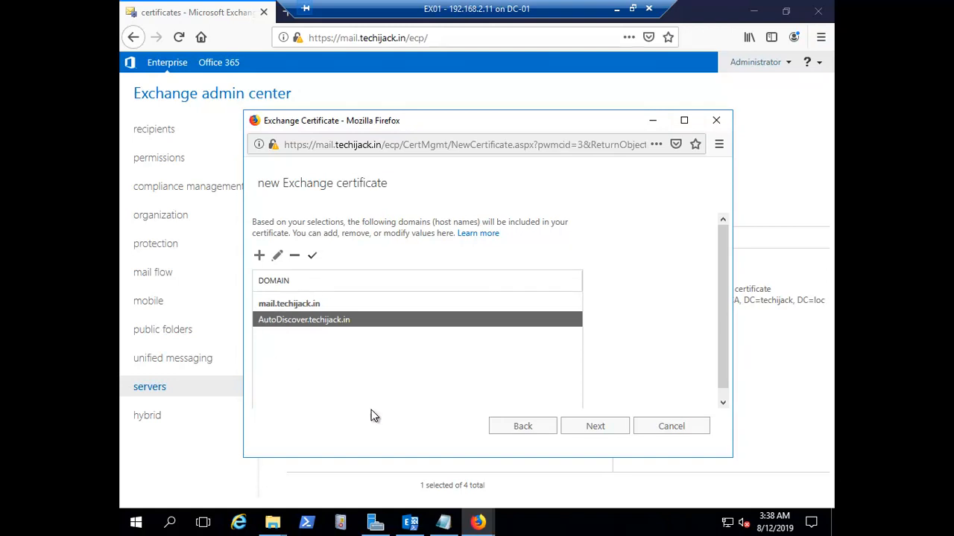
{"action": "left_click", "coordinate": [596, 431]}
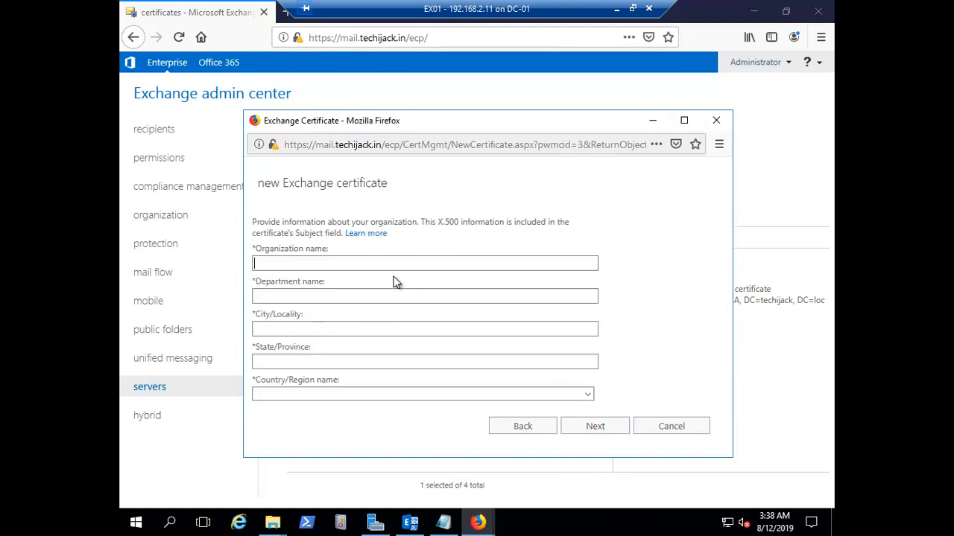
Enter organization Techijack, department Training, city Delhi, state Delhi and country India
{"action": "type", "text": "Techijack"}
{"action": "key", "text": "Tab"}
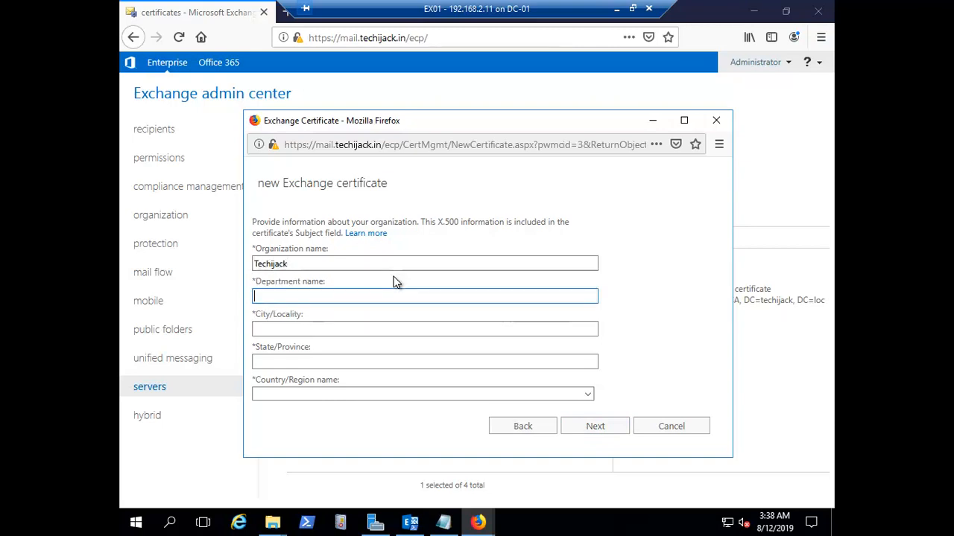
{"action": "type", "text": "Training"}
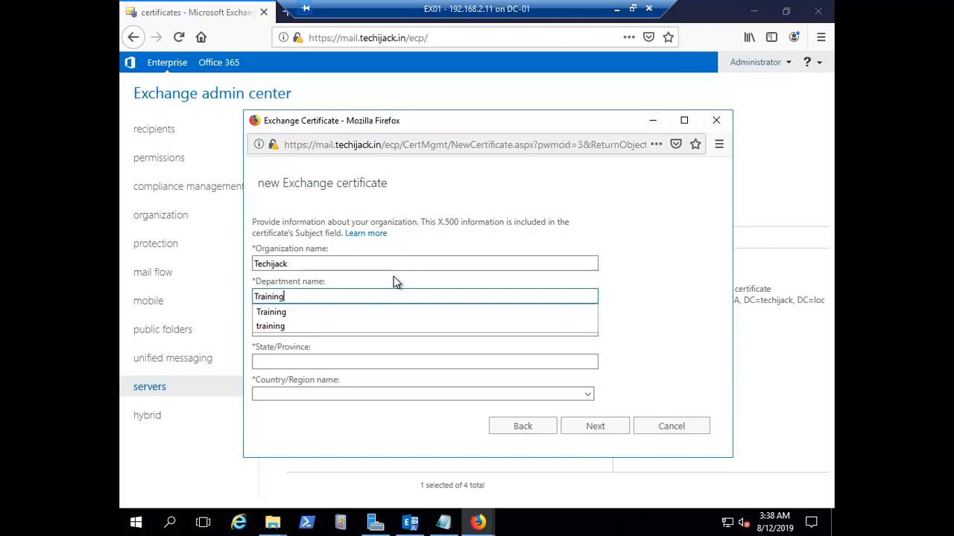
{"action": "key", "text": "Tab"}
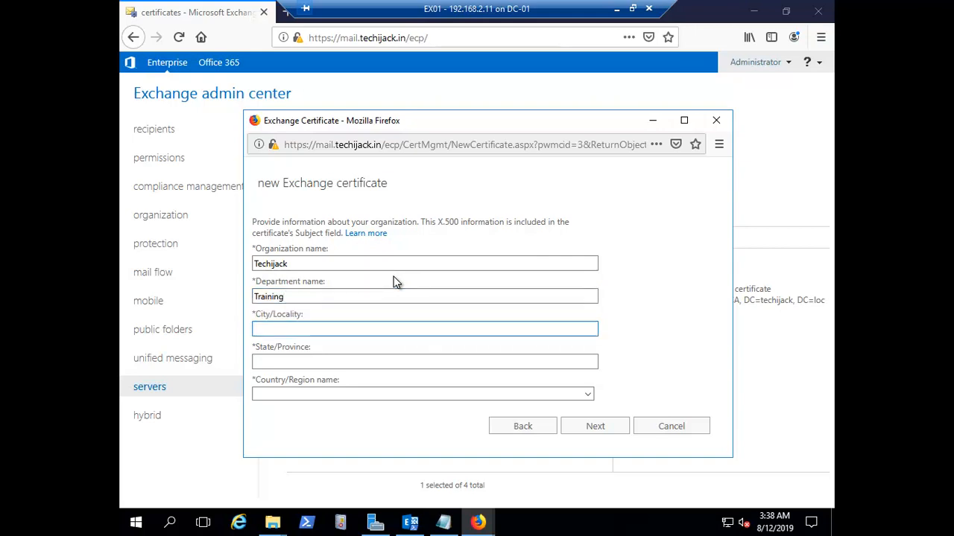
{"action": "type", "text": "Delhi"}
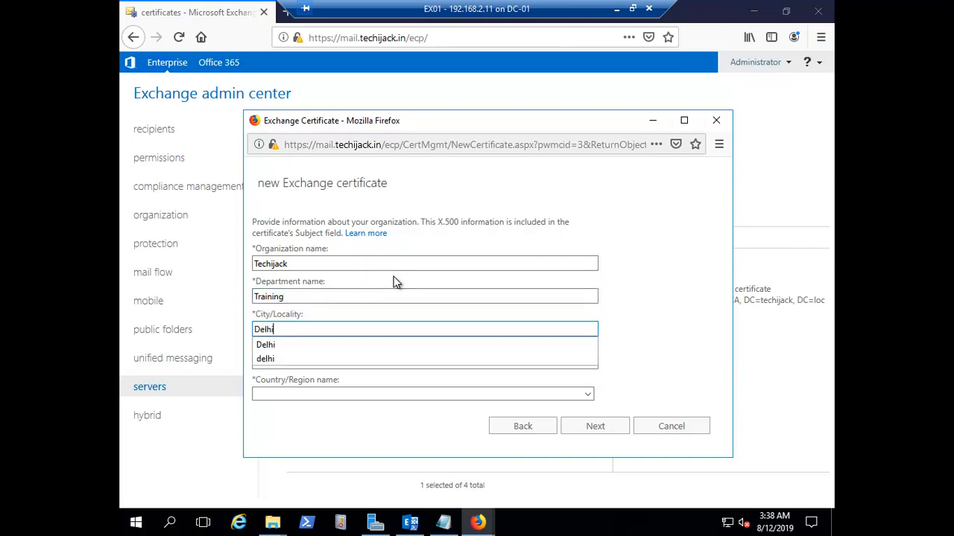
{"action": "key", "text": "Tab"}
{"action": "type", "text": "Delhi"}
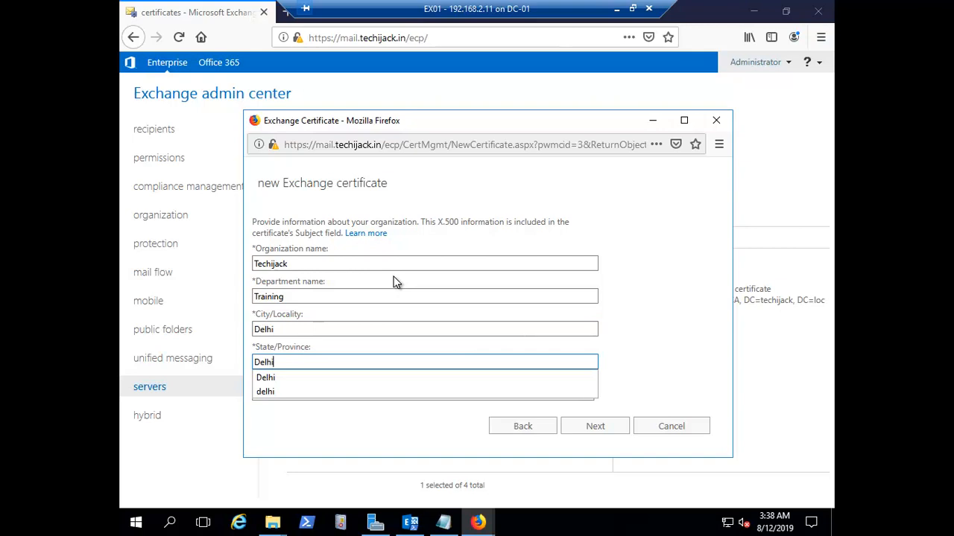
{"action": "key", "text": "Tab"}
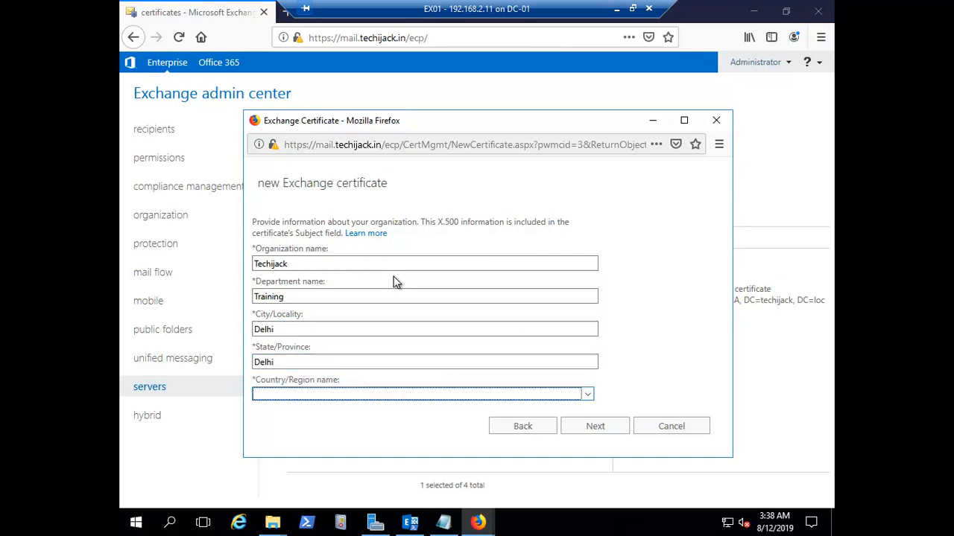
{"action": "type", "text": "India"}
Save the certificate request as \\EX01\c$\publiccertreq.req
{"action": "left_click", "coordinate": [596, 429]}
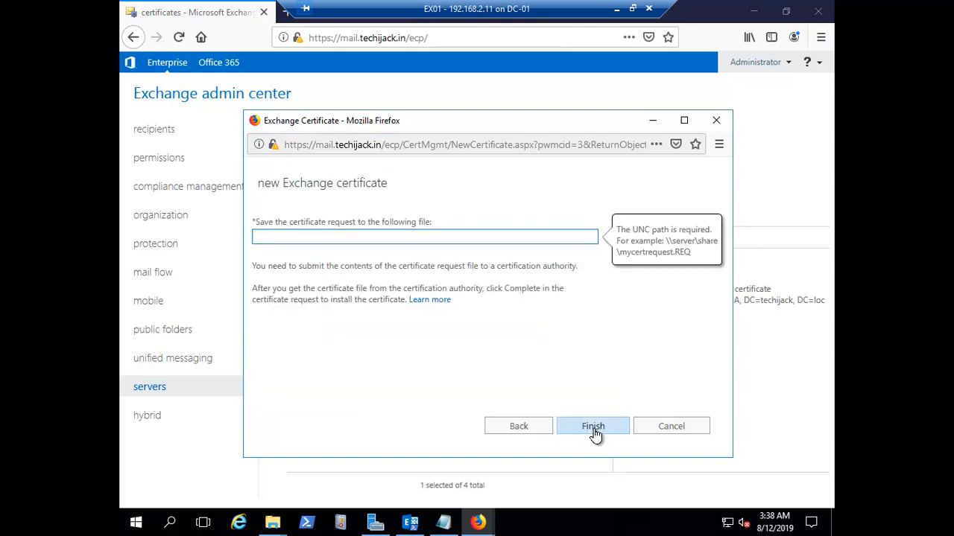
{"action": "left_click", "coordinate": [361, 237]}
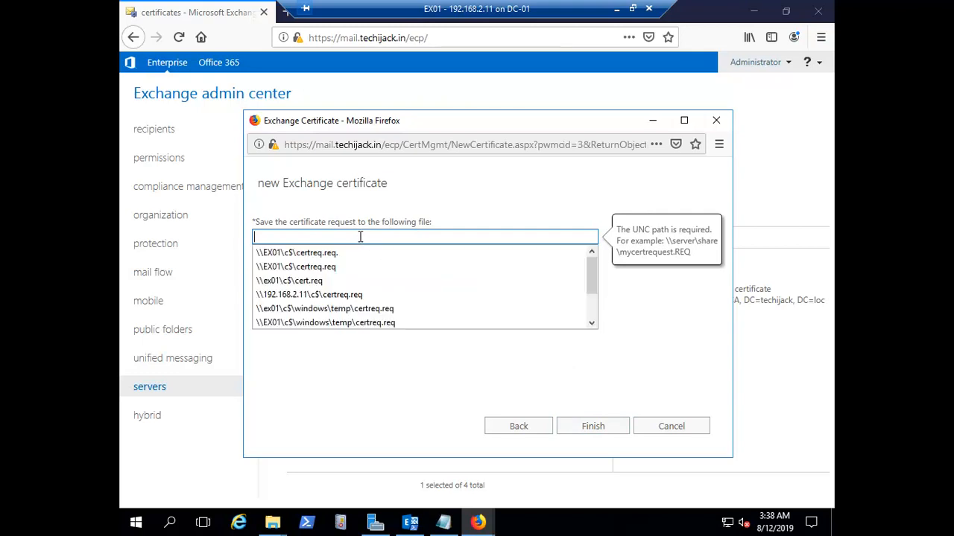
{"action": "type", "text": "e"}
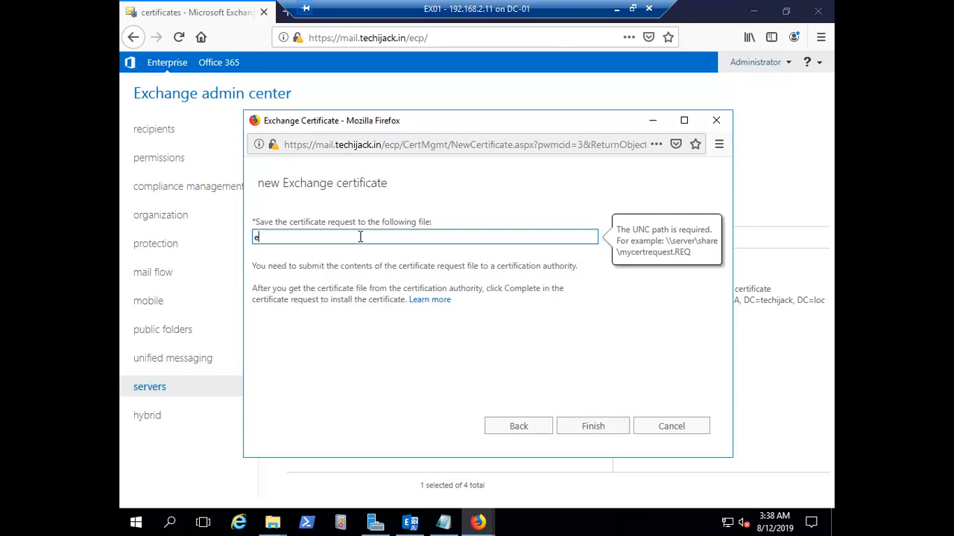
{"action": "type", "text": "x"}
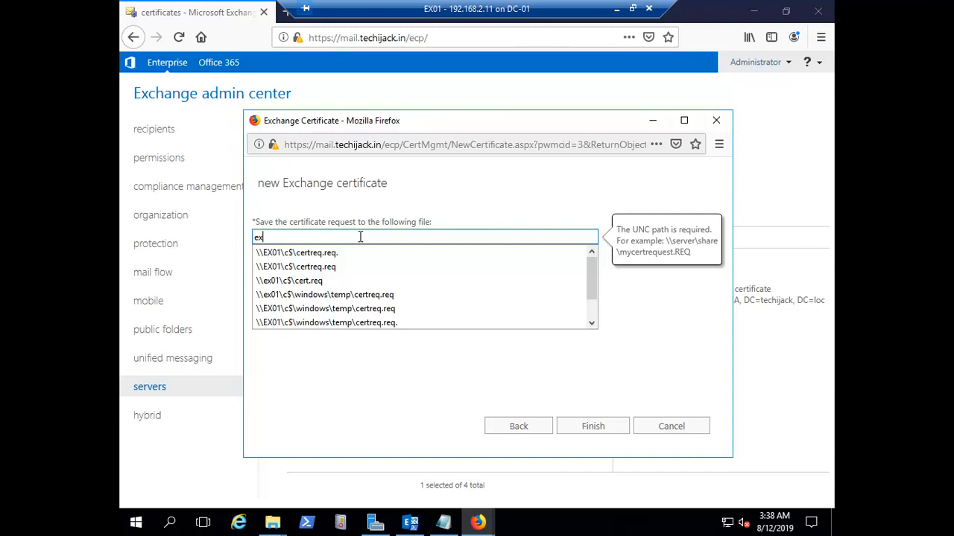
{"action": "left_click", "coordinate": [307, 254]}
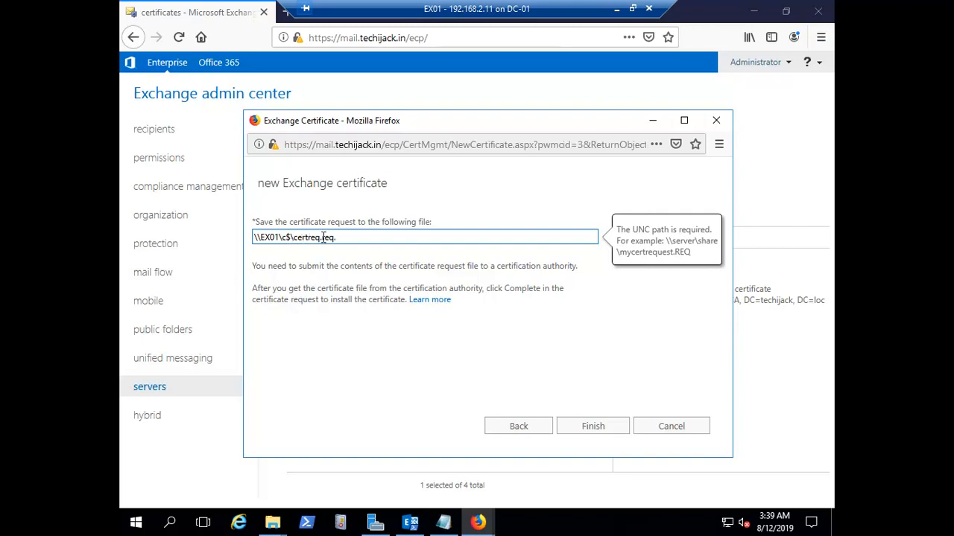
{"action": "left_click", "coordinate": [294, 237]}
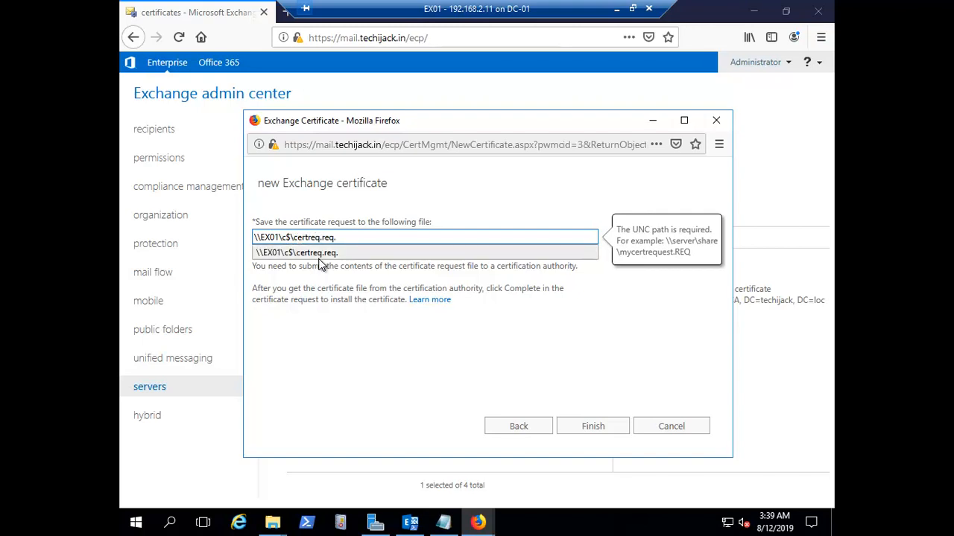
{"action": "type", "text": "public"}
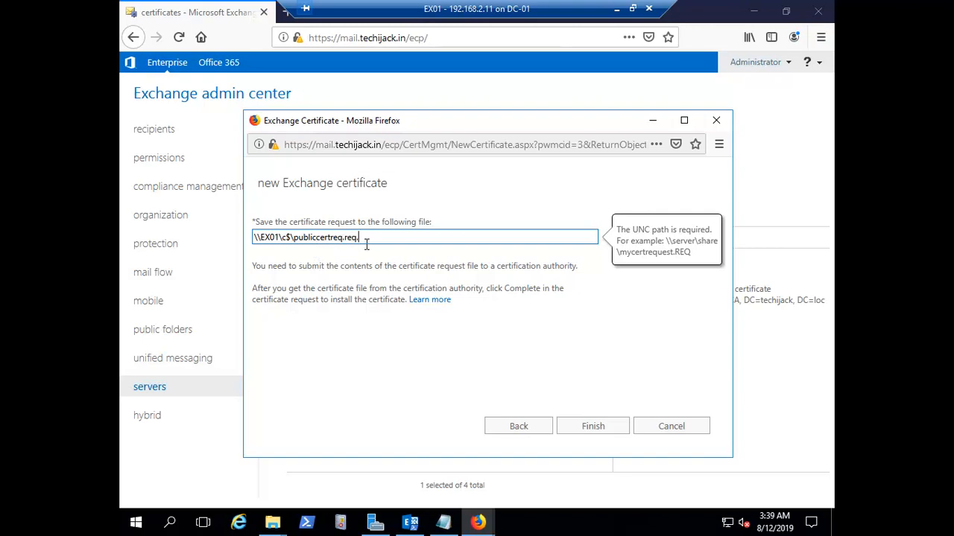
{"action": "left_click", "coordinate": [603, 428]}
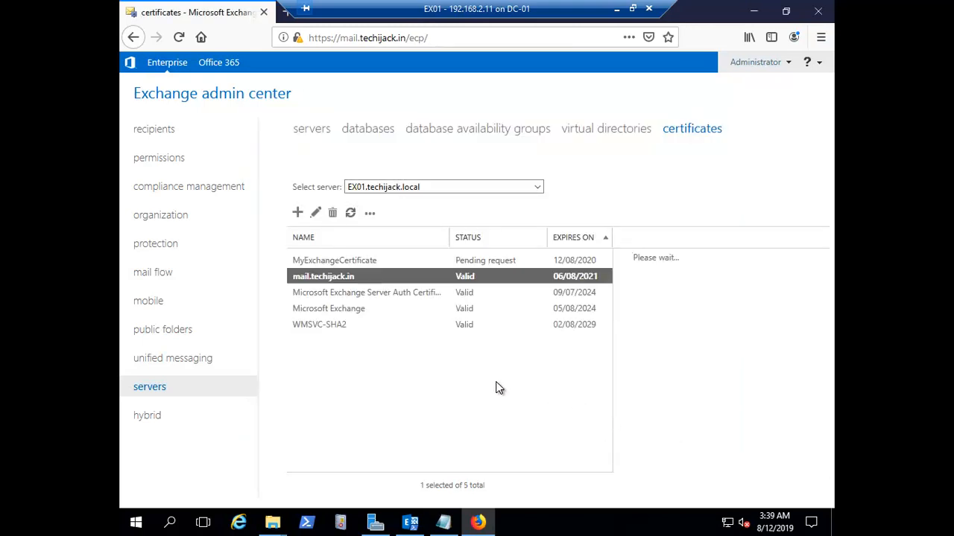
Select the pending MyExchangeCertificate request and bring up the Local Disk (C:) folder
{"action": "left_click", "coordinate": [450, 261]}
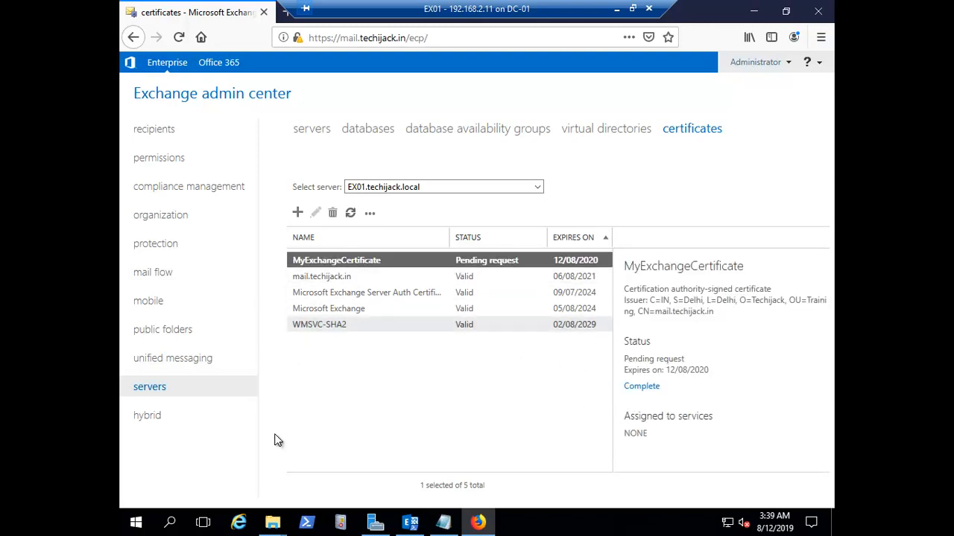
{"action": "mouse_move", "coordinate": [273, 527]}
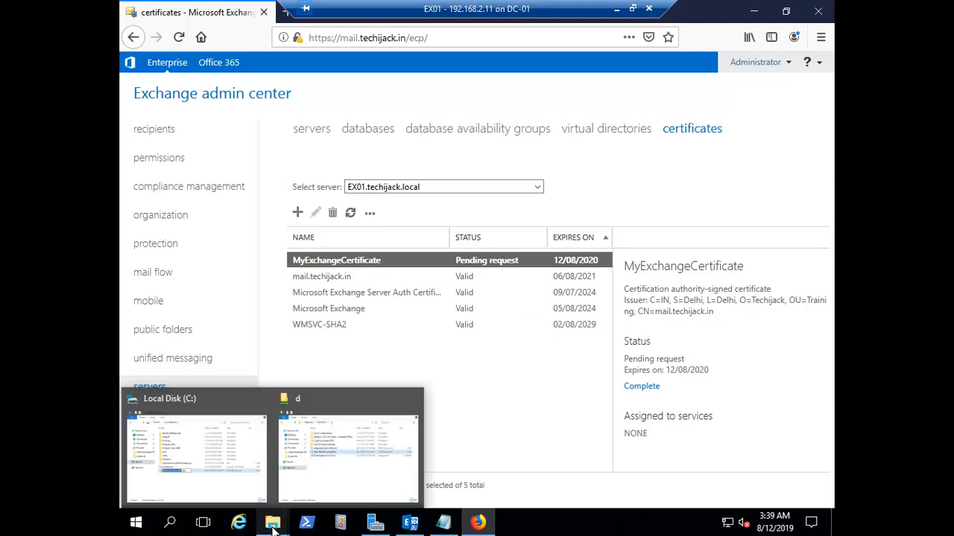
{"action": "left_click", "coordinate": [202, 462]}
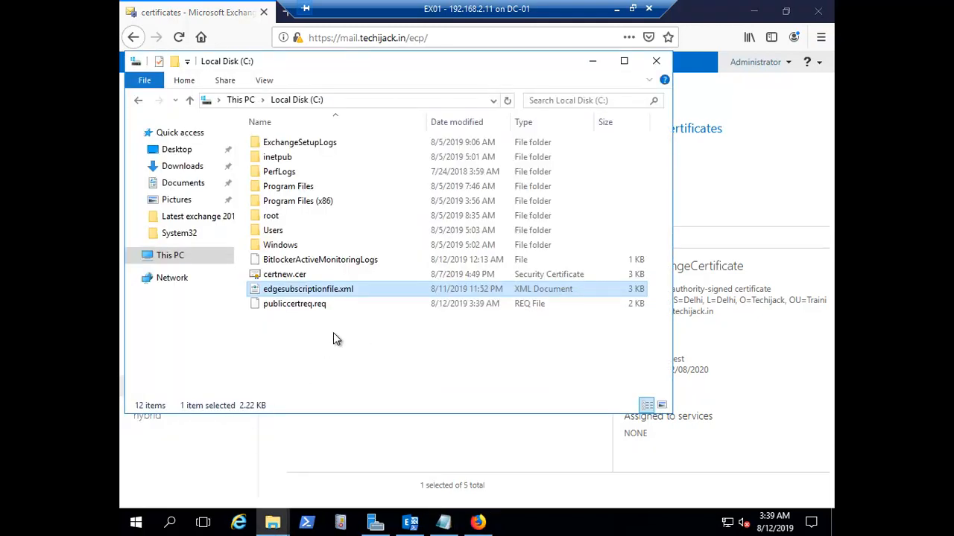
Open publiccertreq.req in Notepad without making Notepad the default for .req files
{"action": "left_click", "coordinate": [333, 335]}
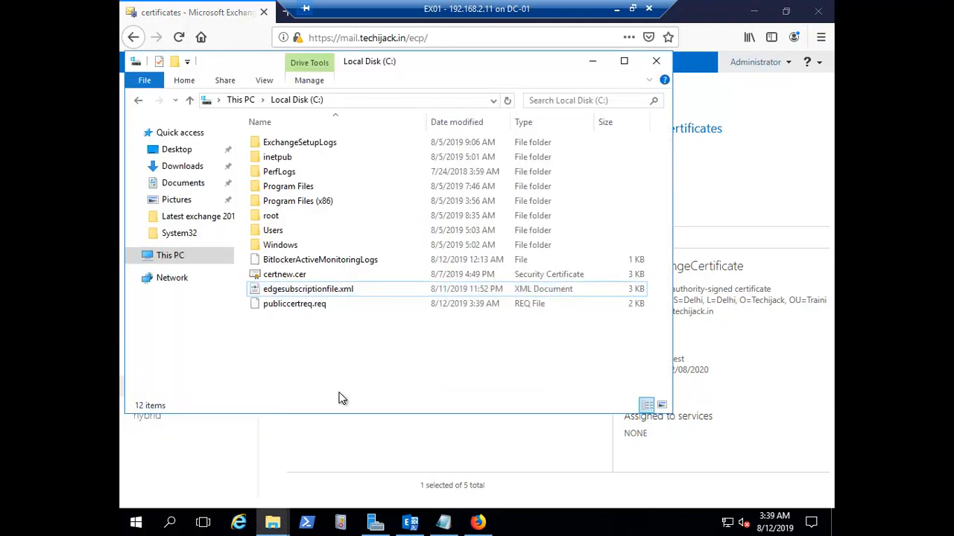
{"action": "left_click", "coordinate": [287, 307]}
{"action": "right_click", "coordinate": [284, 307]}
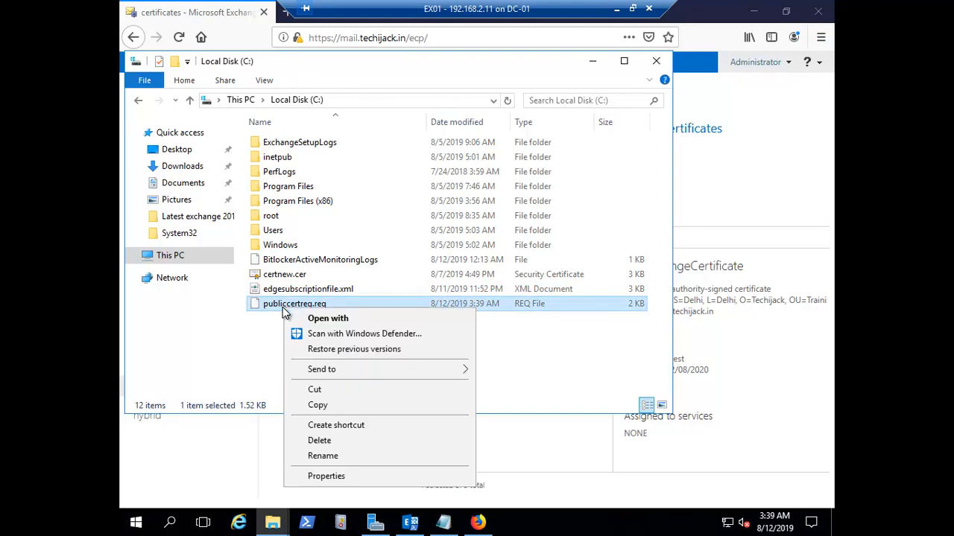
{"action": "left_click", "coordinate": [334, 320]}
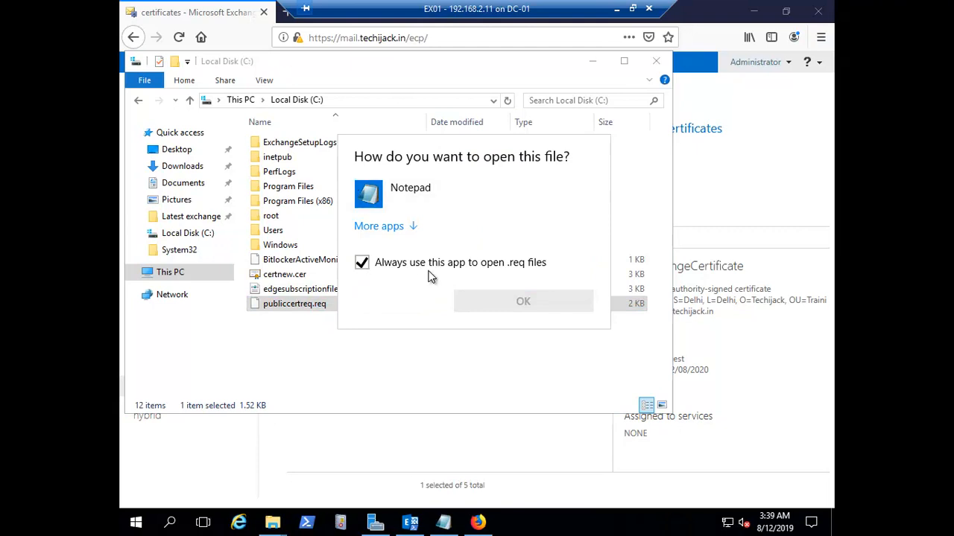
{"action": "left_click", "coordinate": [479, 302]}
{"action": "left_click", "coordinate": [364, 266]}
{"action": "left_click", "coordinate": [397, 196]}
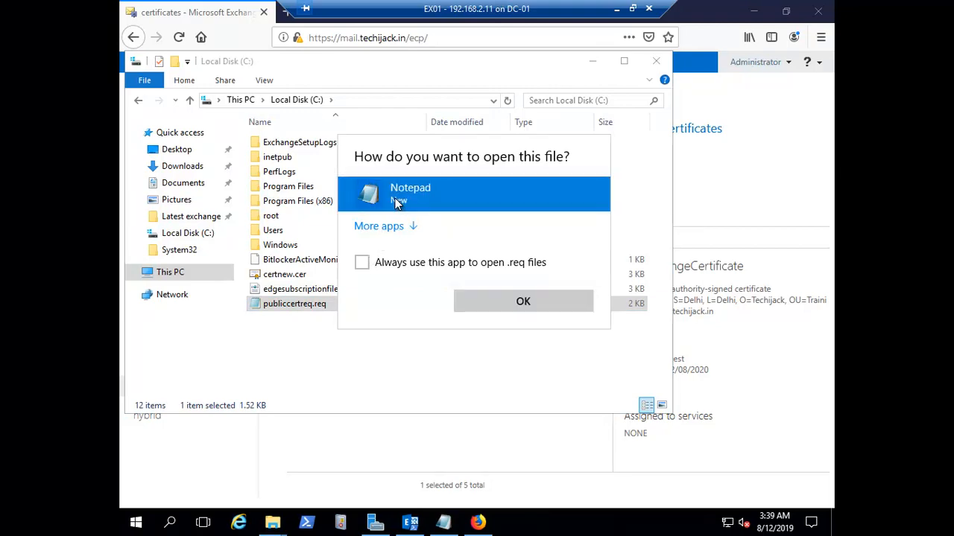
{"action": "left_click", "coordinate": [525, 300]}
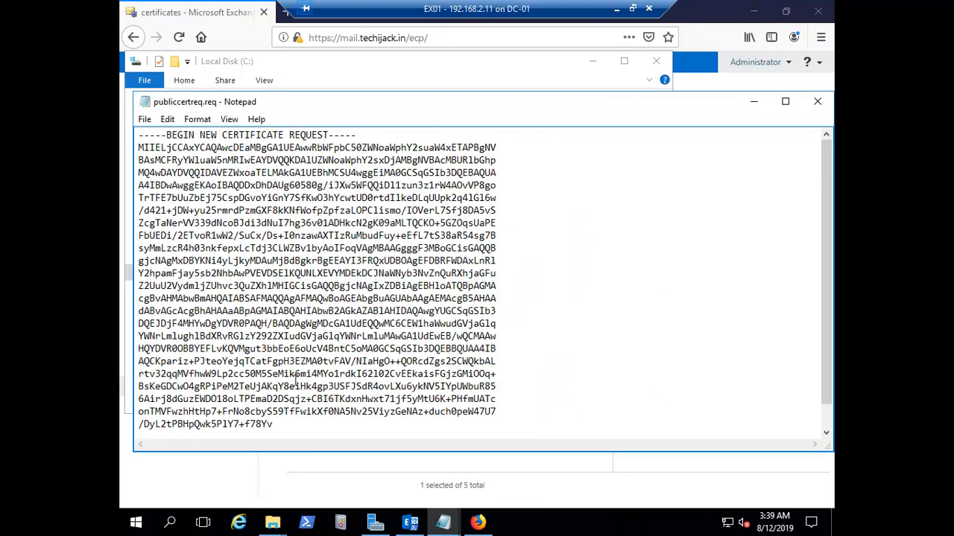
Enlarge Notepad to see the request's END line, then minimize it and close the C: window
{"action": "left_click_drag", "start_coordinate": [355, 95], "coordinate": [356, 67]}
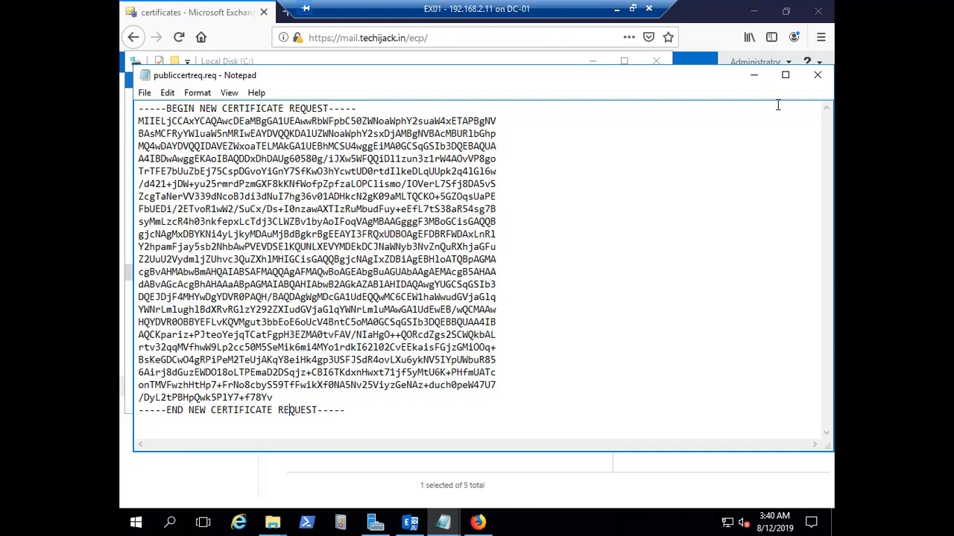
{"action": "left_click", "coordinate": [753, 75]}
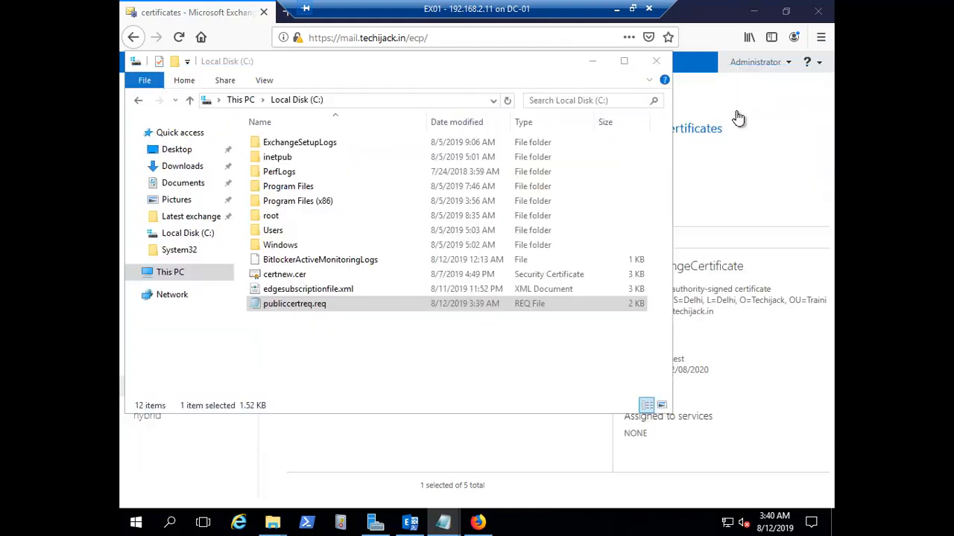
{"action": "left_click", "coordinate": [649, 70]}
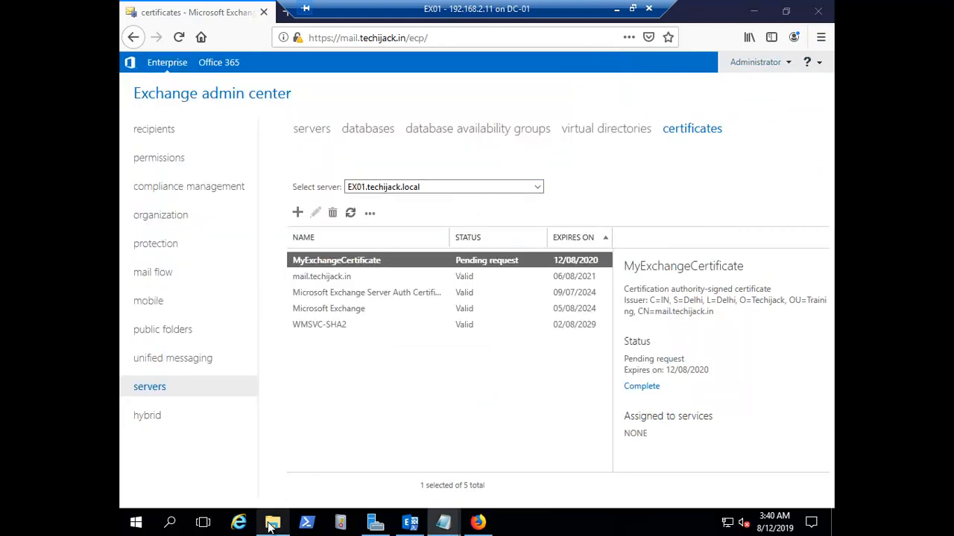
Close the remaining Explorer window and bring Firefox to the front
{"action": "mouse_move", "coordinate": [270, 525]}
{"action": "left_click", "coordinate": [335, 399]}
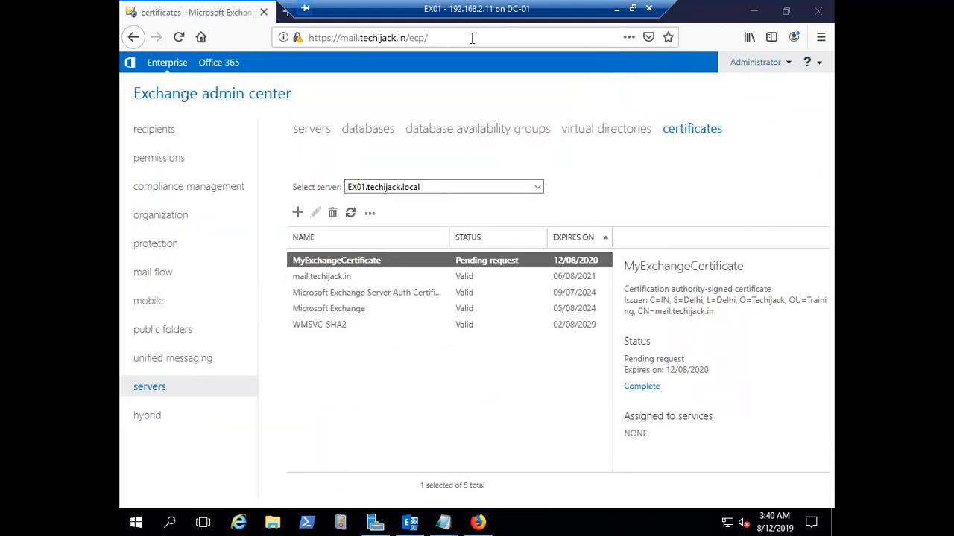
{"action": "left_click_drag", "start_coordinate": [432, 15], "coordinate": [523, 16]}
{"action": "left_click", "coordinate": [289, 17]}
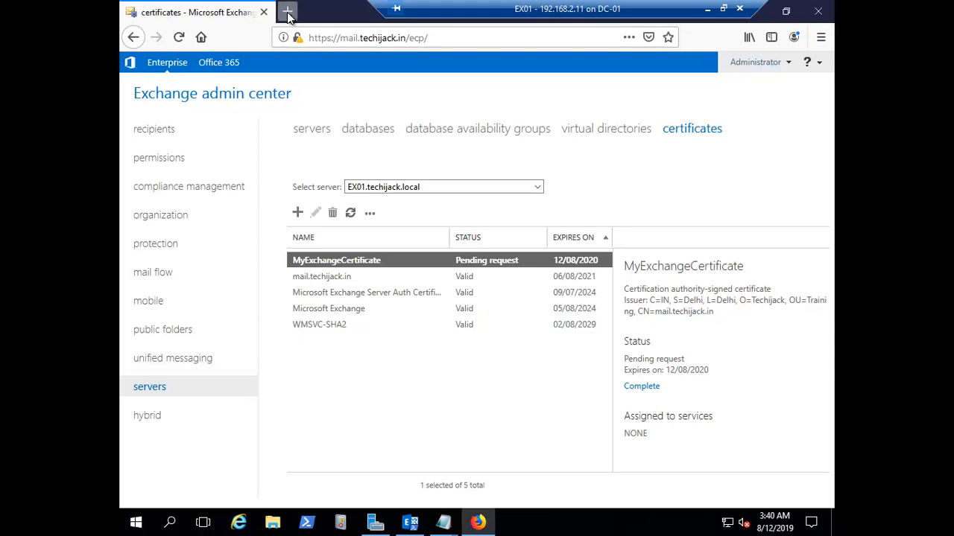
Search Google in a new tab for 'comodo free ssl 90 days'
{"action": "left_click", "coordinate": [289, 17]}
{"action": "type", "text": "co"}
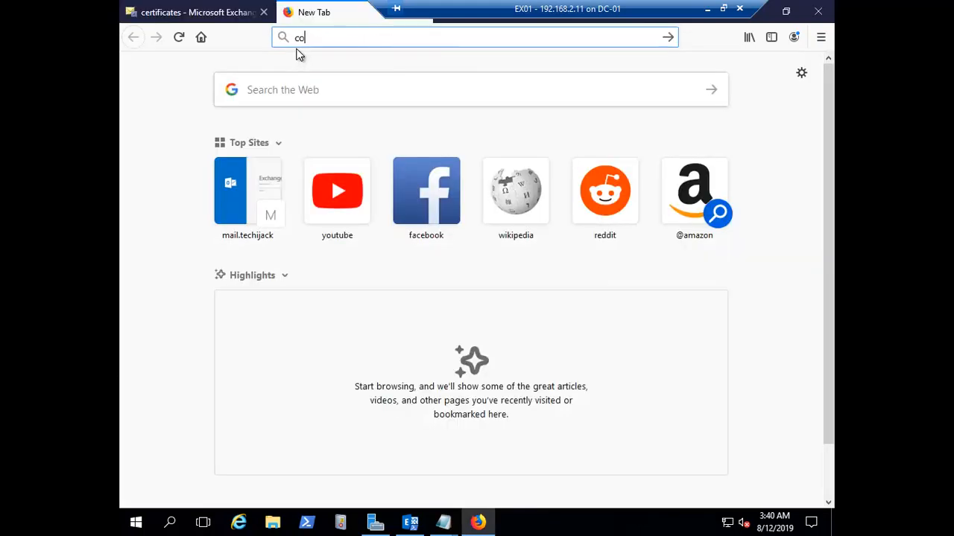
{"action": "type", "text": "modo "}
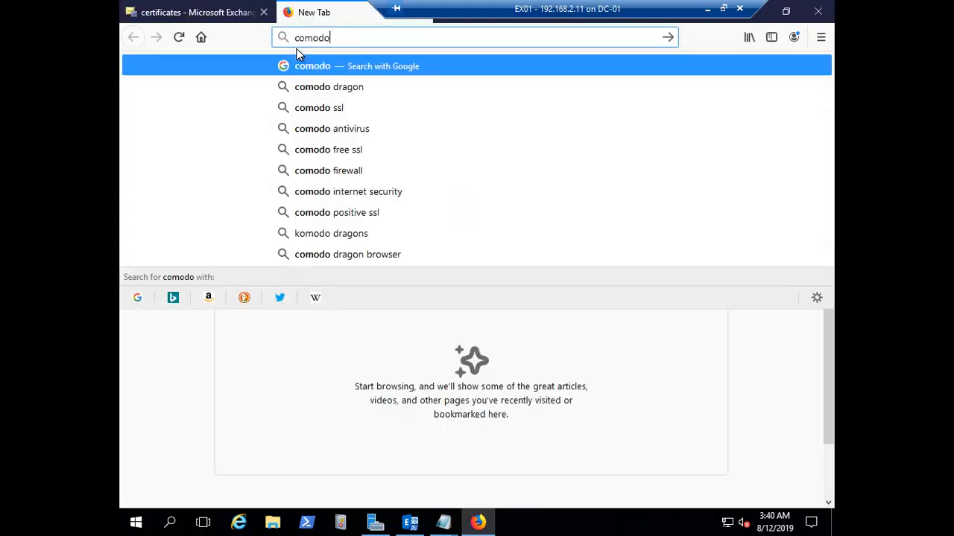
{"action": "type", "text": "free sll"}
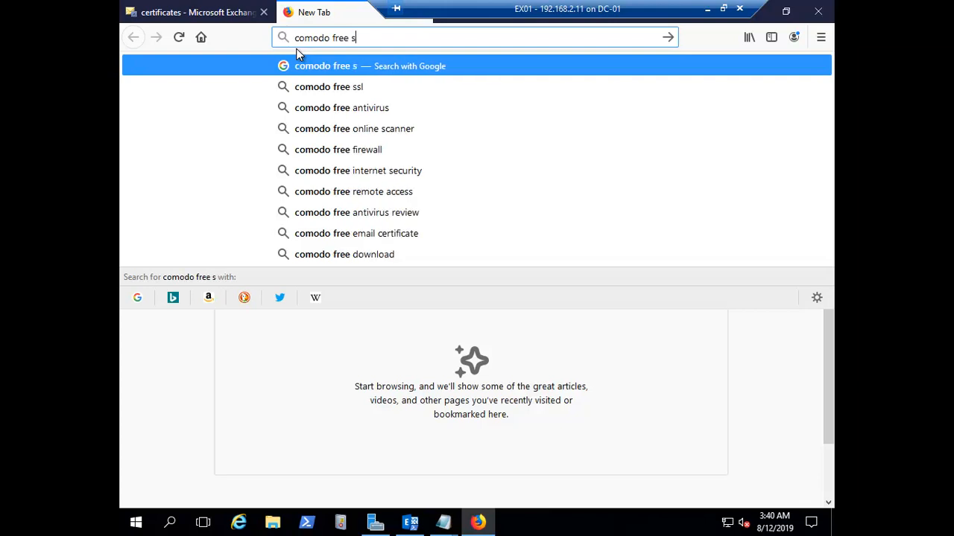
{"action": "key", "text": "BackSpace"}
{"action": "key", "text": "BackSpace"}
{"action": "type", "text": "s"}
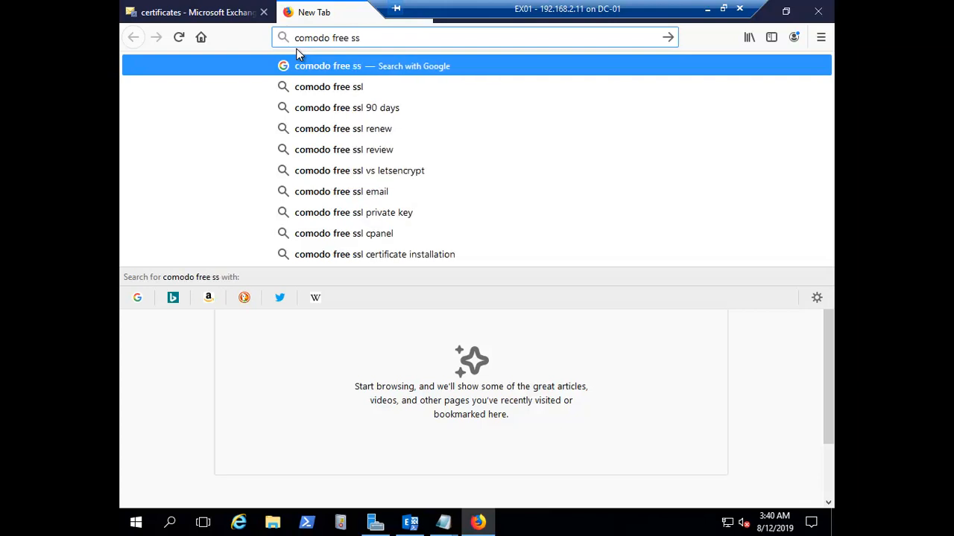
{"action": "left_click", "coordinate": [353, 109]}
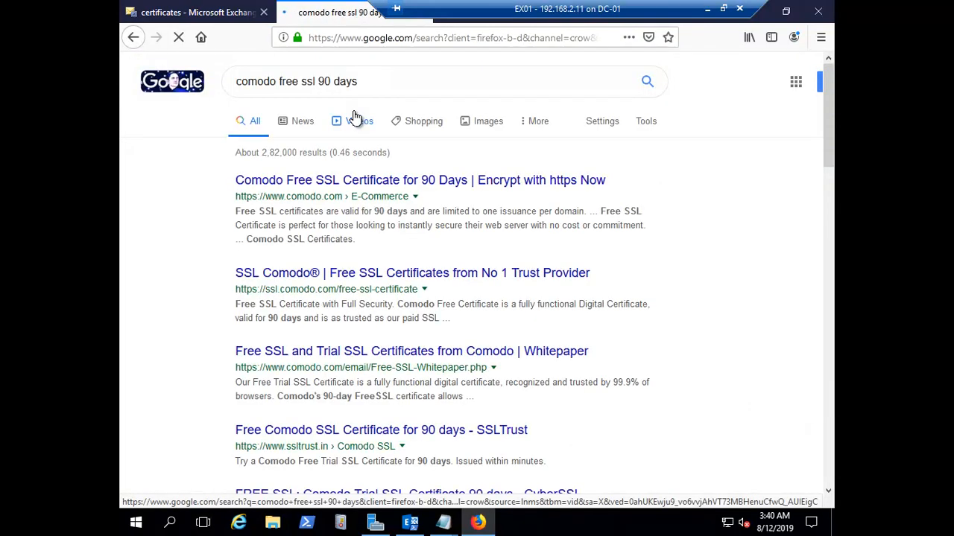
Open Comodo's free 90-day SSL certificate page and scroll through its checkout form
{"action": "left_click", "coordinate": [425, 182]}
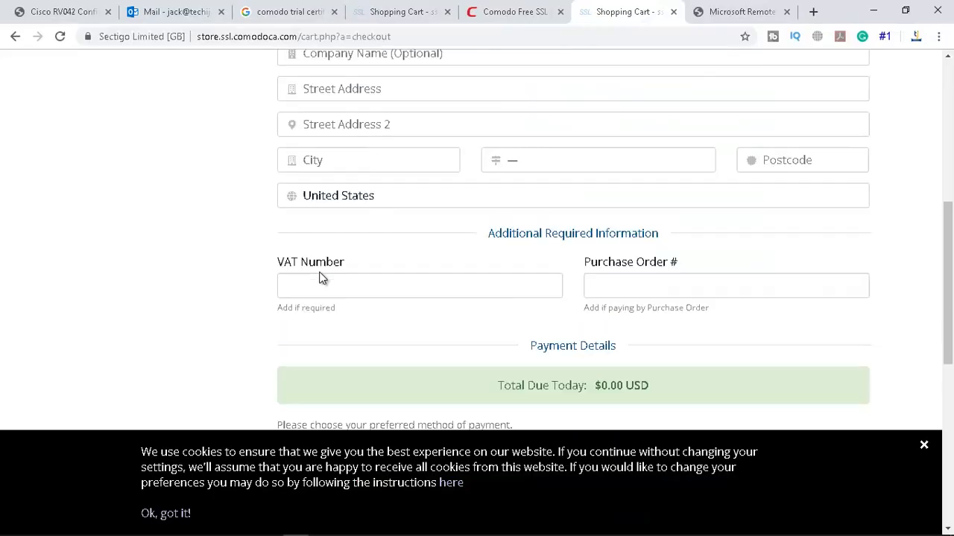
{"action": "scroll", "coordinate": [321, 277], "scroll_direction": "down", "scroll_amount": 4}
{"action": "scroll", "coordinate": [321, 277], "scroll_direction": "up", "scroll_amount": 4}
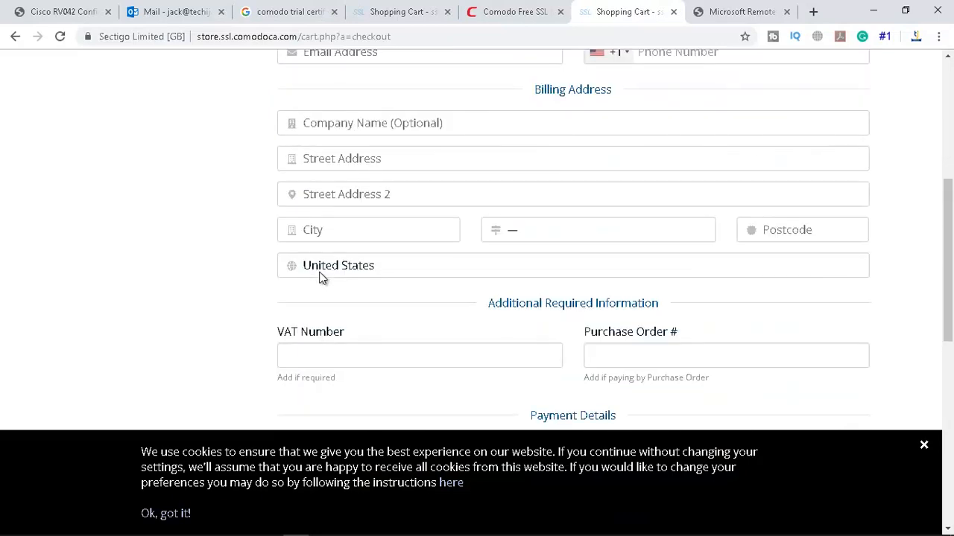
{"action": "scroll", "coordinate": [320, 277], "scroll_direction": "down", "scroll_amount": 7}
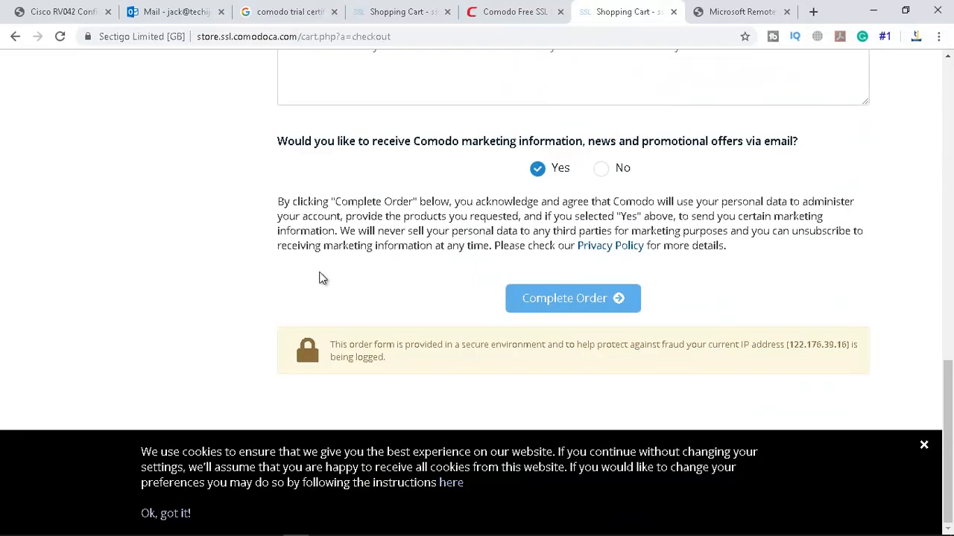
{"action": "scroll", "coordinate": [322, 278], "scroll_direction": "up", "scroll_amount": 10}
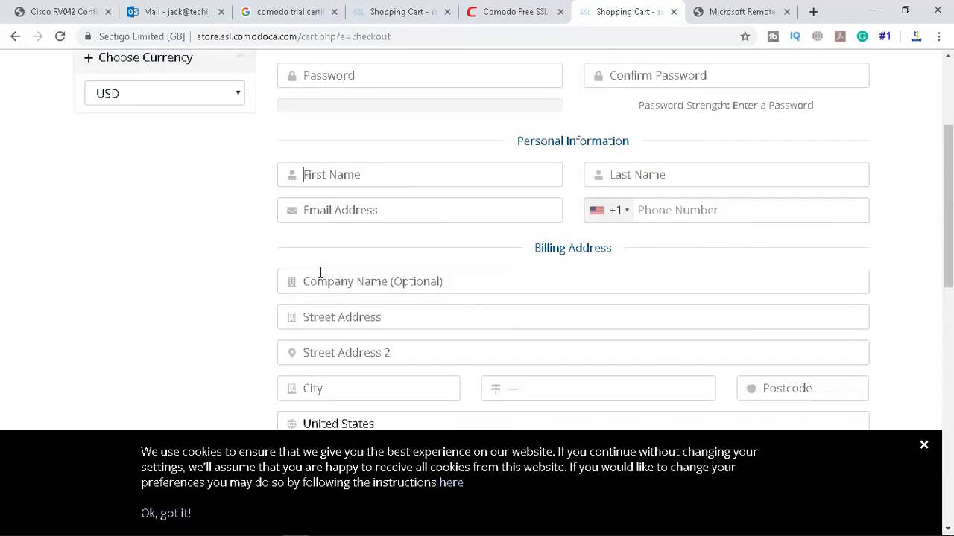
{"action": "scroll", "coordinate": [324, 277], "scroll_direction": "down", "scroll_amount": 5}
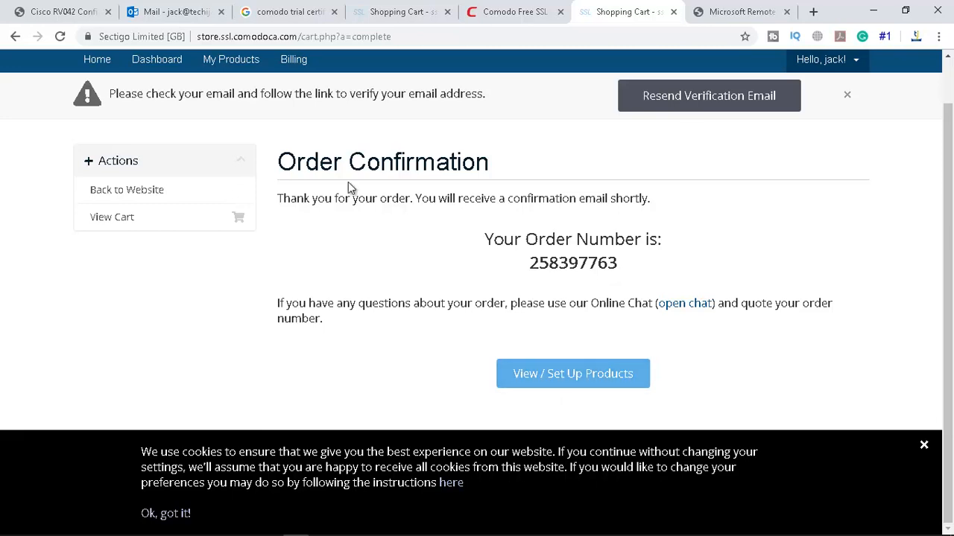
Open the Confirm Your Registration email in the webmail inbox and follow its verification link
{"action": "left_click", "coordinate": [173, 13]}
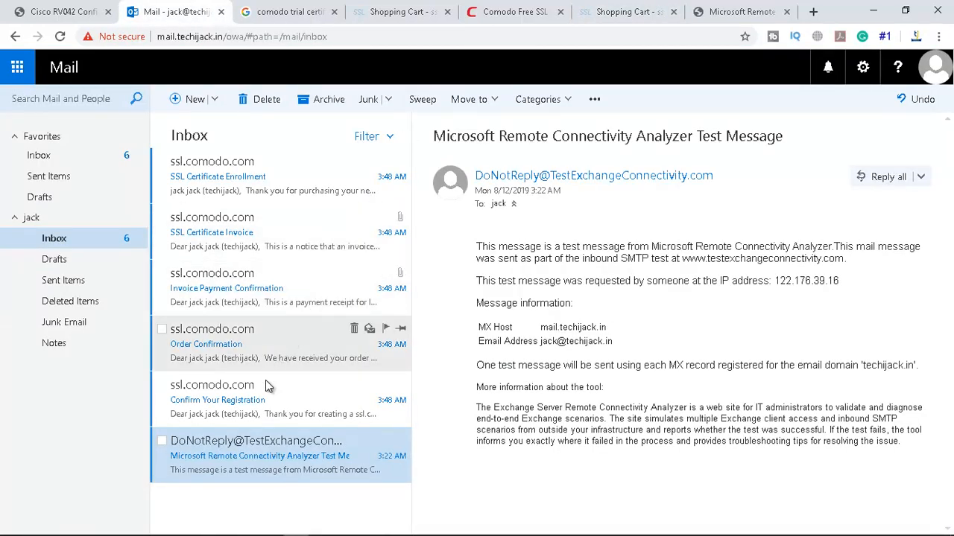
{"action": "left_click", "coordinate": [244, 406]}
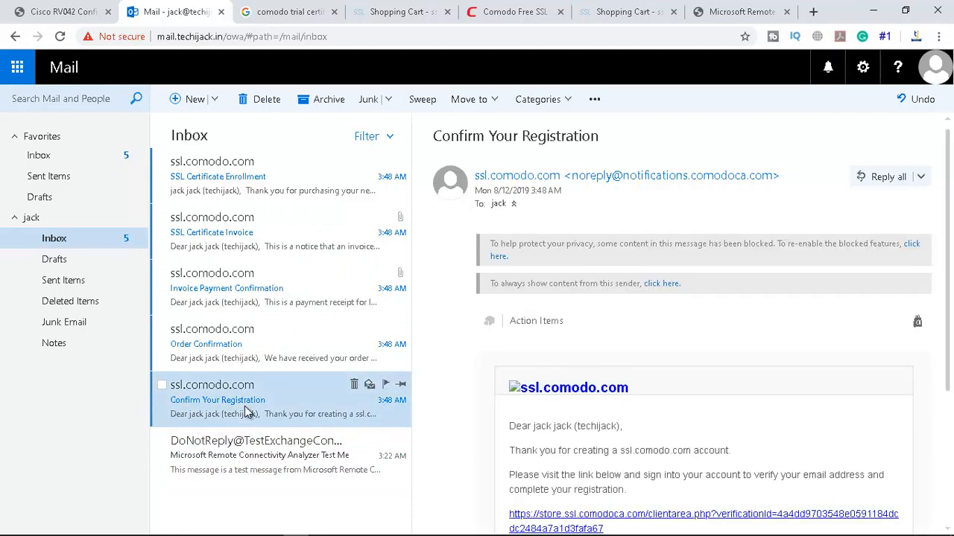
{"action": "scroll", "coordinate": [745, 324], "scroll_direction": "down", "scroll_amount": 3}
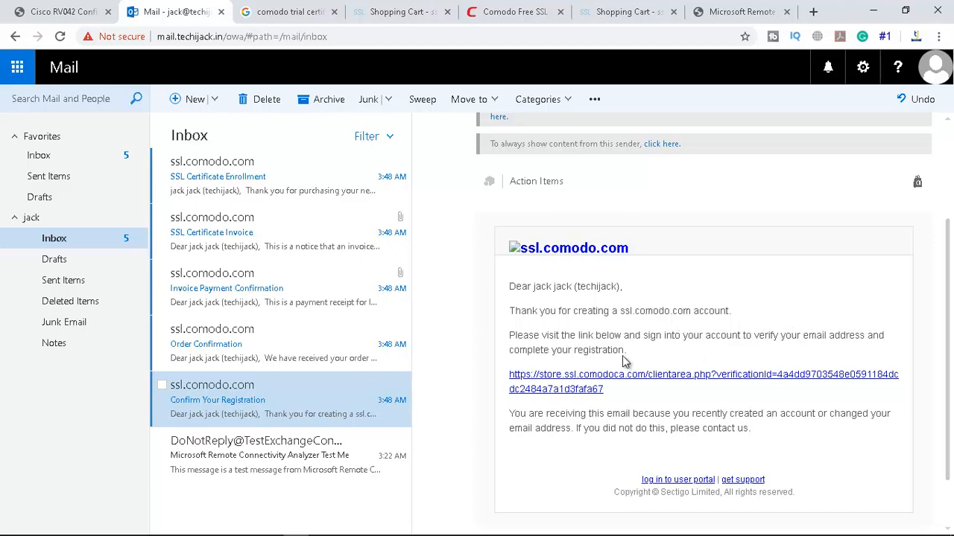
{"action": "left_click", "coordinate": [556, 388]}
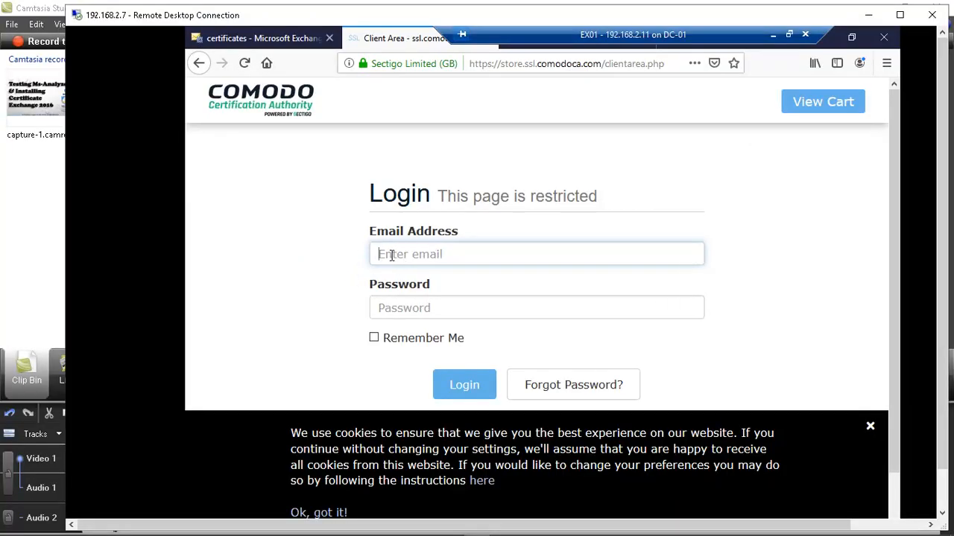
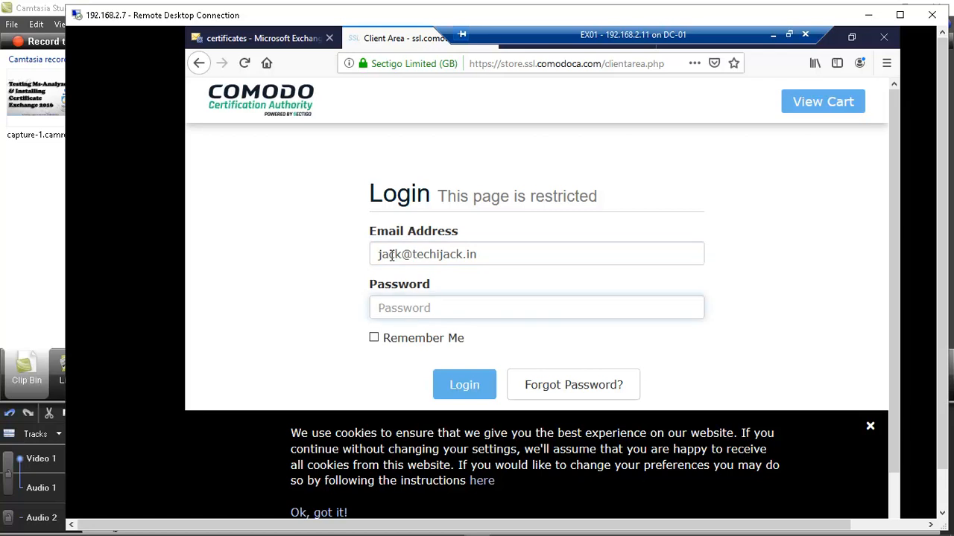
Sign in to Comodo SSL Store with the account e-mail address and password
{"action": "type", "text": "p"}
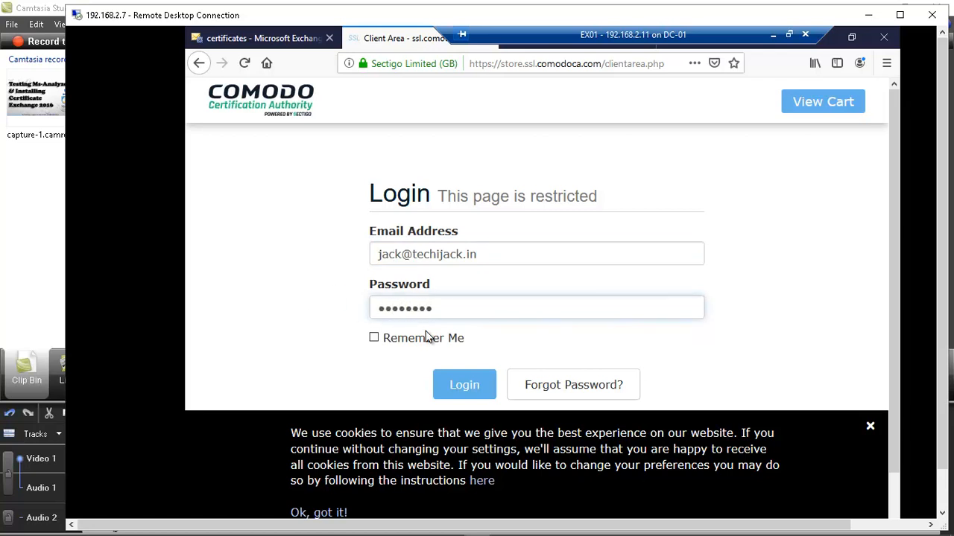
{"action": "left_click", "coordinate": [458, 392]}
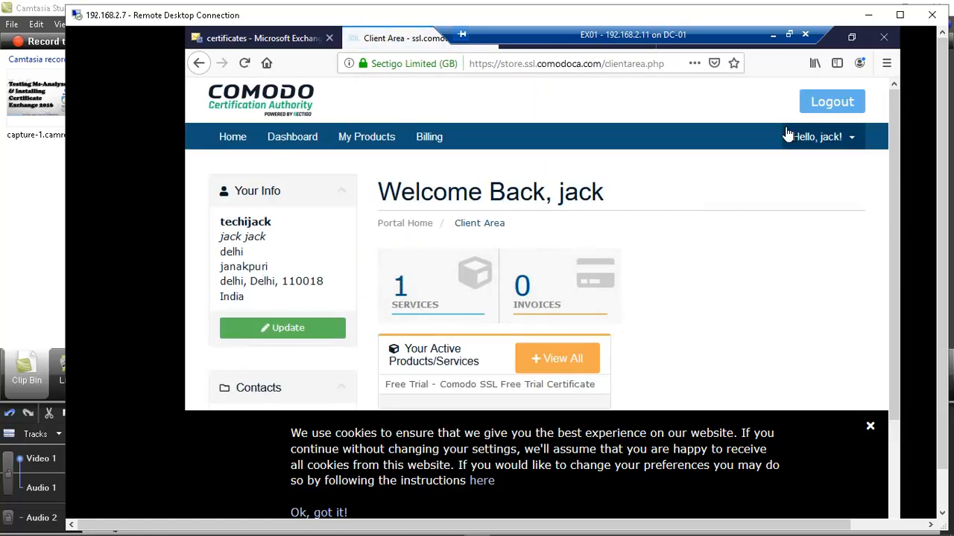
Restore the browser window and make the remote desktop window fill the screen
{"action": "left_click", "coordinate": [852, 37]}
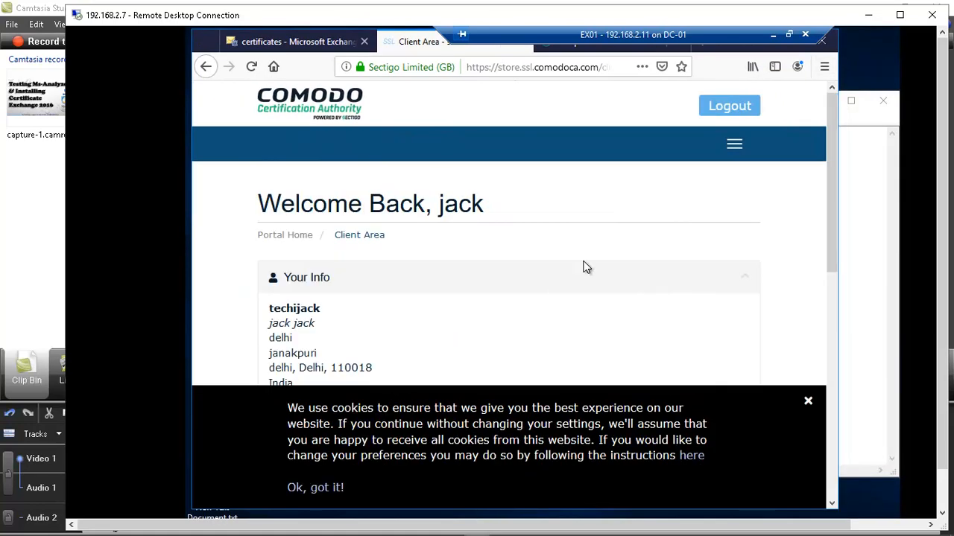
{"action": "left_click_drag", "start_coordinate": [693, 35], "coordinate": [492, 35]}
{"action": "double_click", "coordinate": [521, 17]}
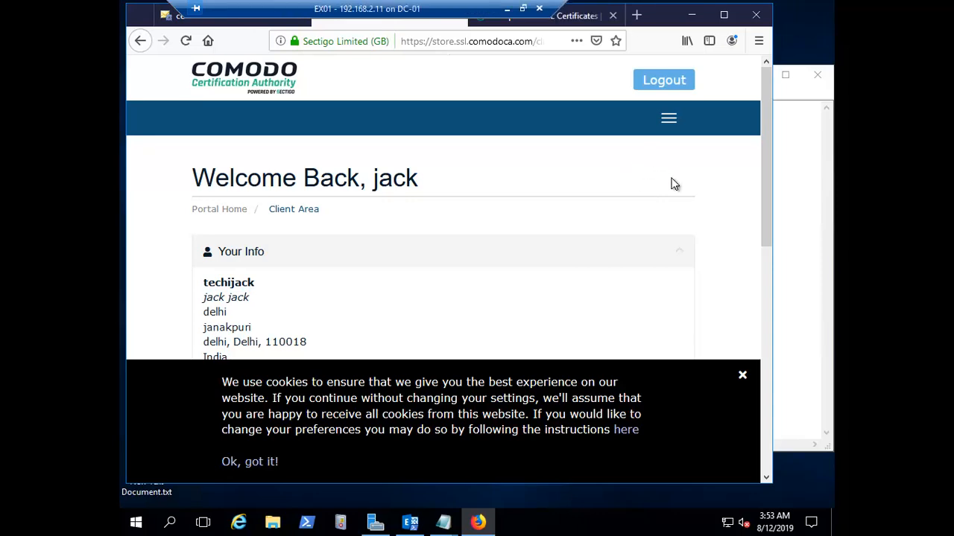
Open the SERVICES list showing the Active Comodo SSL Free Trial Certificate and dismiss the cookie notice
{"action": "scroll", "coordinate": [604, 238], "scroll_direction": "down", "scroll_amount": 5}
{"action": "scroll", "coordinate": [594, 243], "scroll_direction": "up", "scroll_amount": 5}
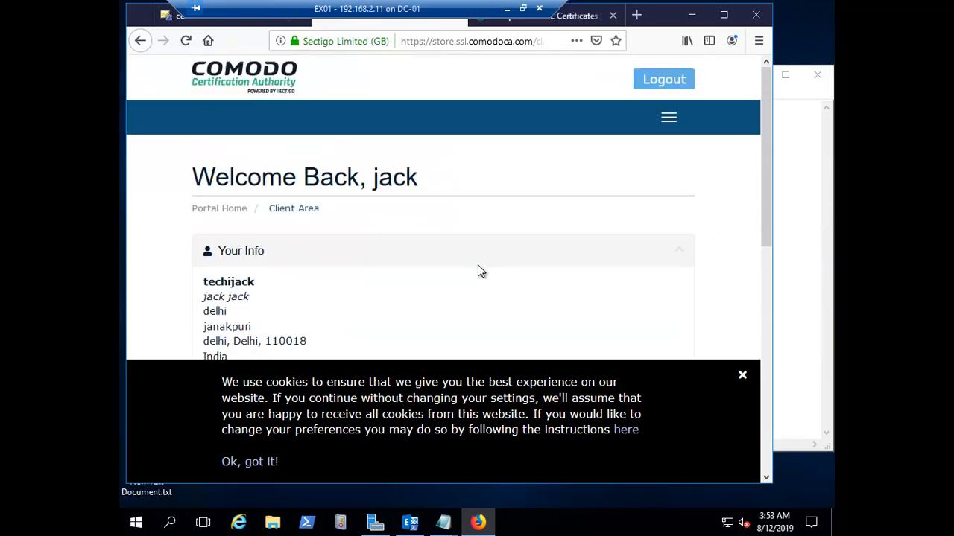
{"action": "scroll", "coordinate": [479, 268], "scroll_direction": "down", "scroll_amount": 2}
{"action": "scroll", "coordinate": [437, 261], "scroll_direction": "down", "scroll_amount": 3}
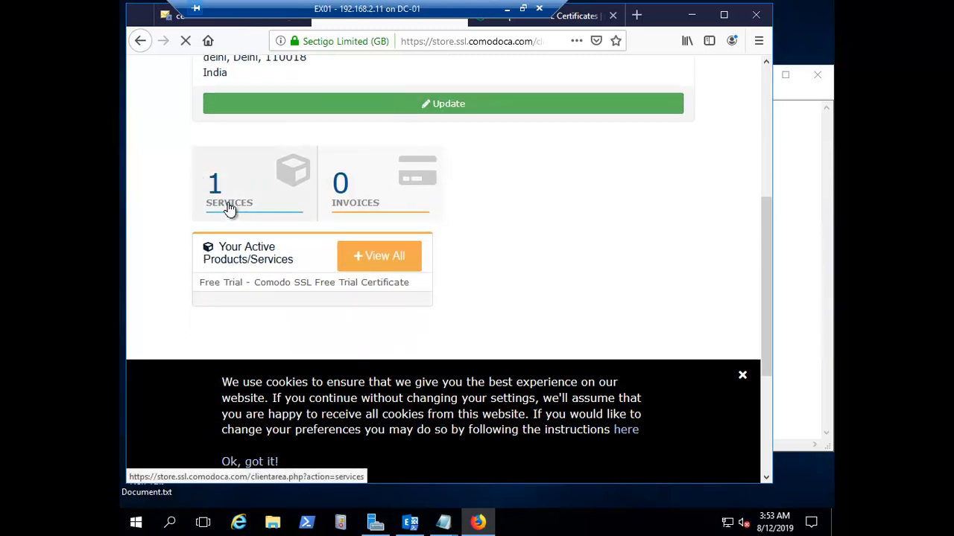
{"action": "left_click", "coordinate": [230, 209]}
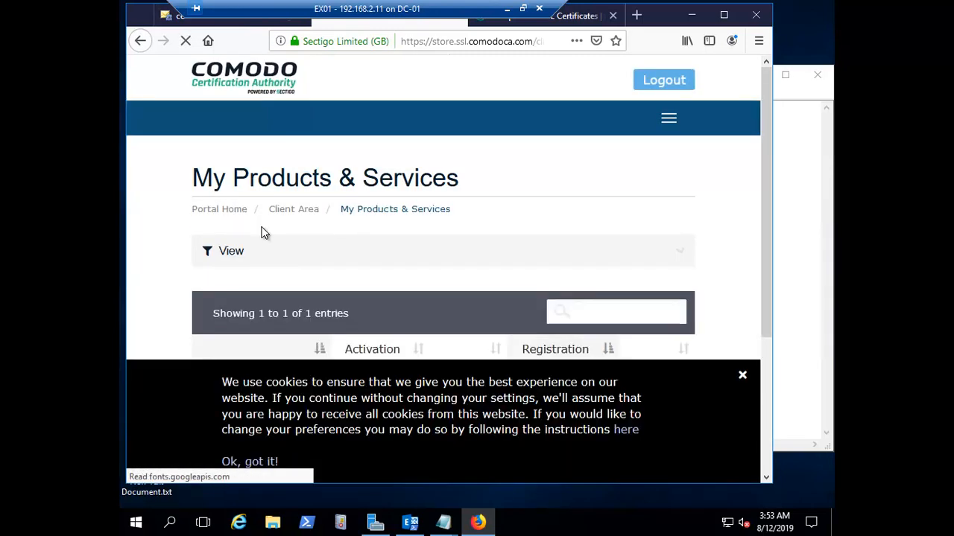
{"action": "scroll", "coordinate": [449, 247], "scroll_direction": "down", "scroll_amount": 2}
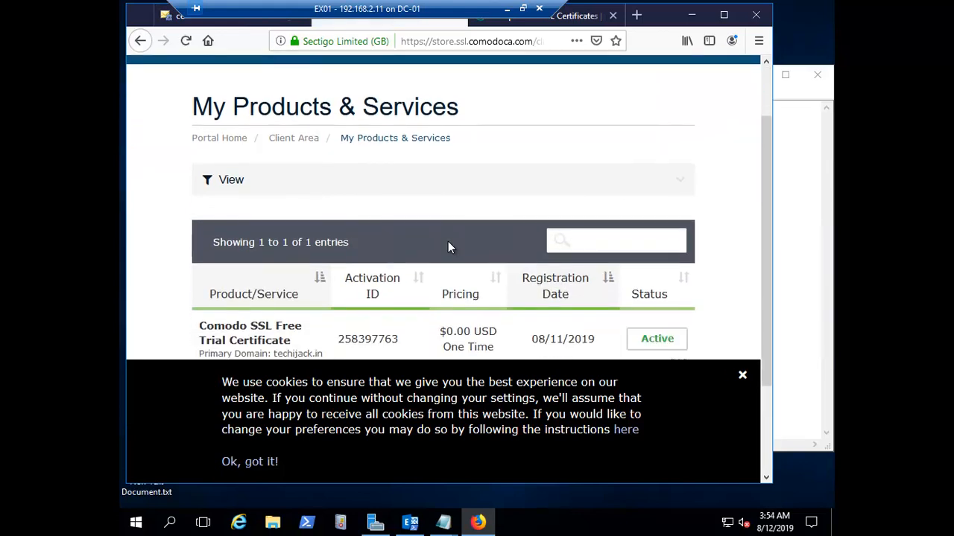
{"action": "left_click", "coordinate": [742, 376]}
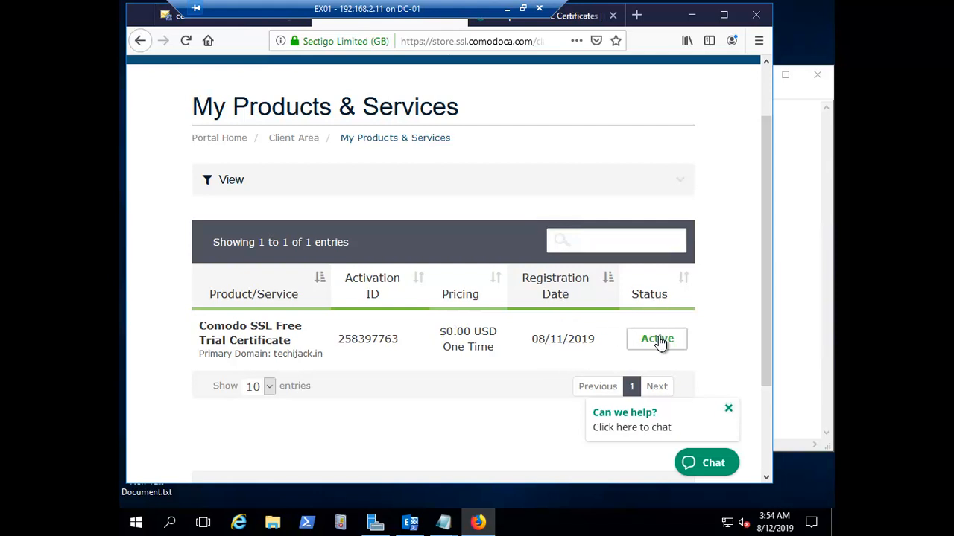
{"action": "scroll", "coordinate": [655, 341], "scroll_direction": "down", "scroll_amount": 3}
{"action": "scroll", "coordinate": [313, 290], "scroll_direction": "up", "scroll_amount": 2}
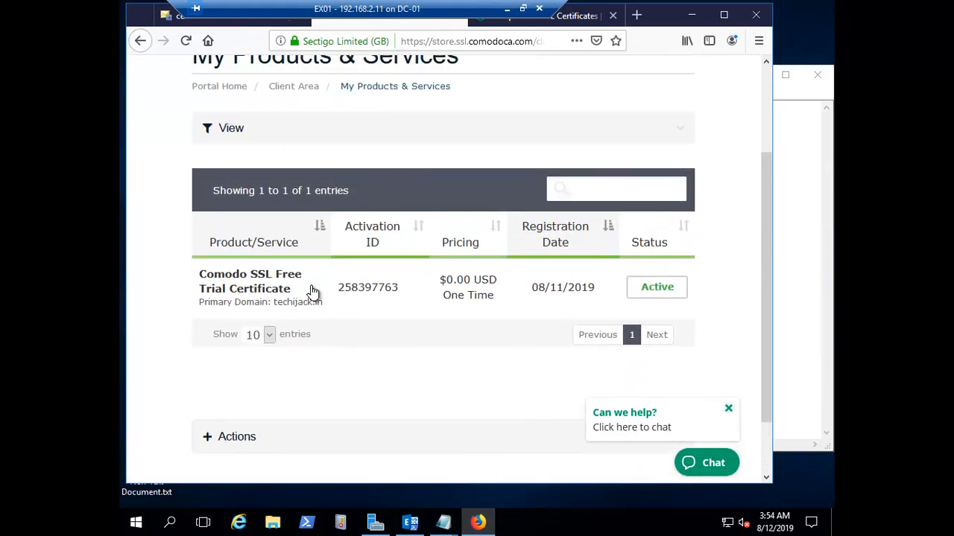
{"action": "left_click", "coordinate": [248, 288]}
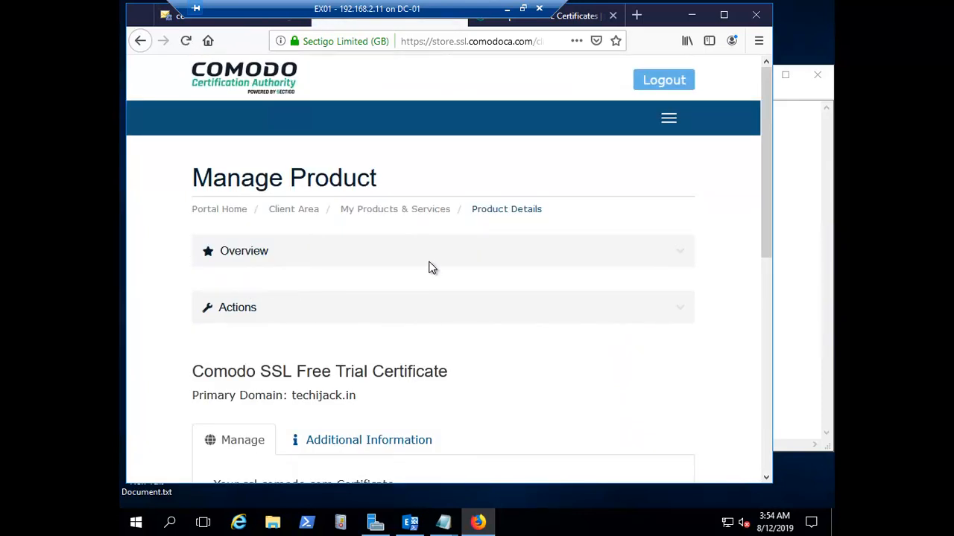
{"action": "scroll", "coordinate": [428, 268], "scroll_direction": "down", "scroll_amount": 4}
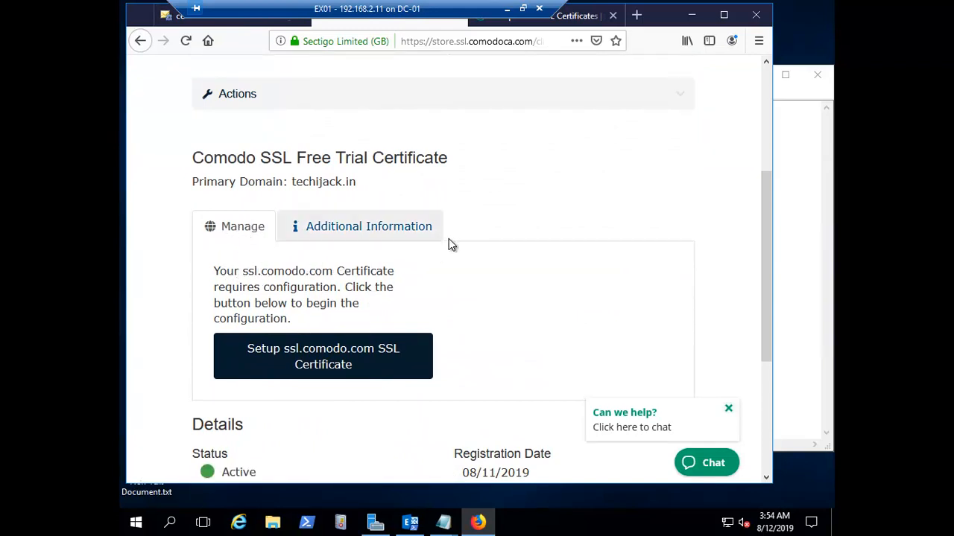
{"action": "scroll", "coordinate": [488, 262], "scroll_direction": "down", "scroll_amount": 3}
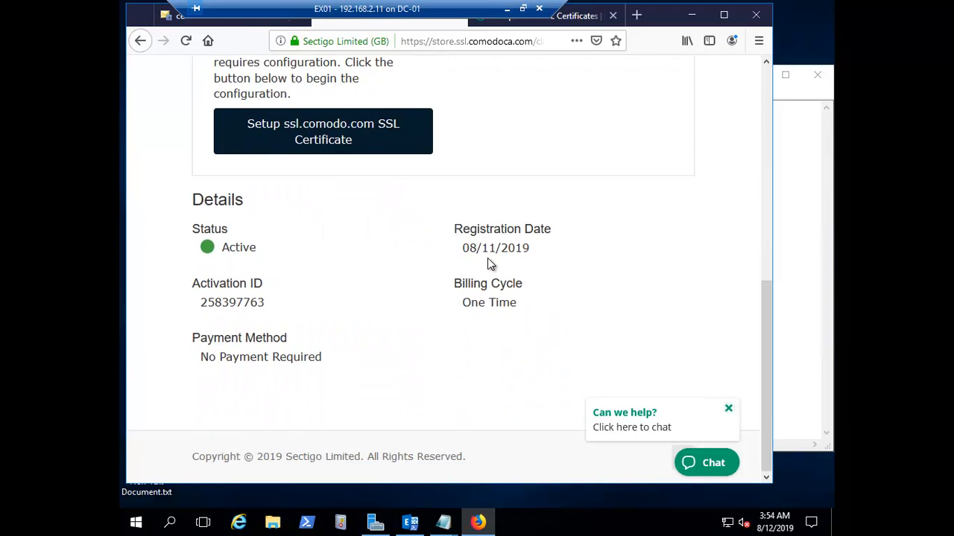
{"action": "scroll", "coordinate": [487, 258], "scroll_direction": "up", "scroll_amount": 1}
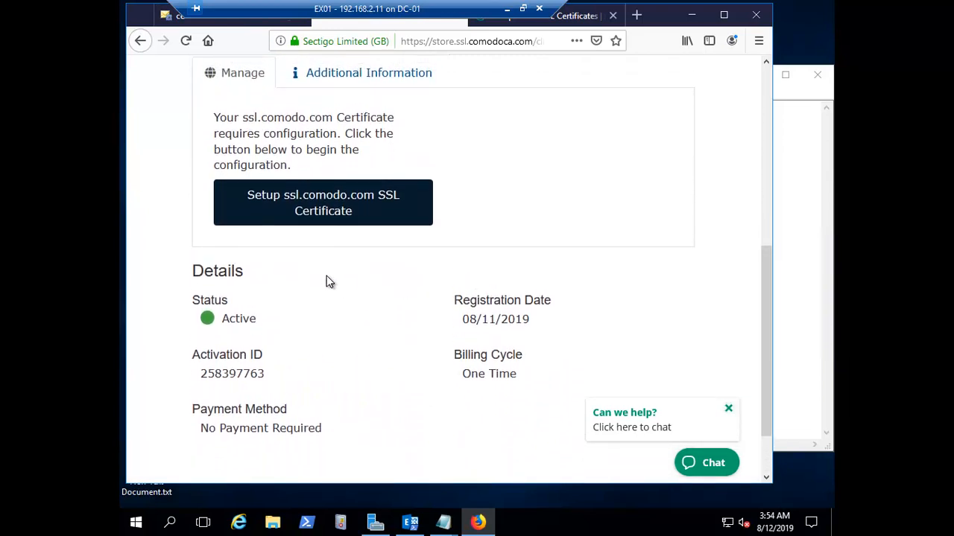
{"action": "left_click", "coordinate": [315, 214]}
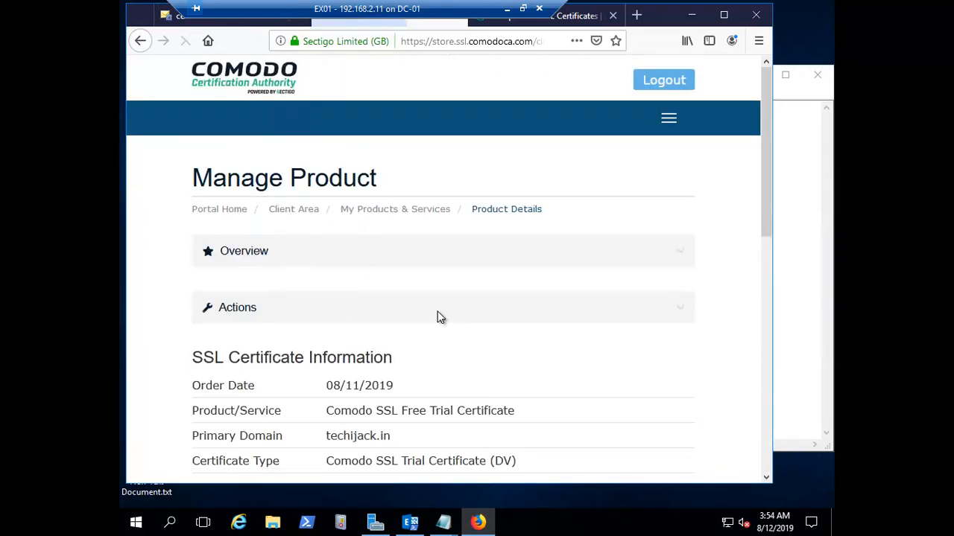
{"action": "scroll", "coordinate": [436, 313], "scroll_direction": "down", "scroll_amount": 3}
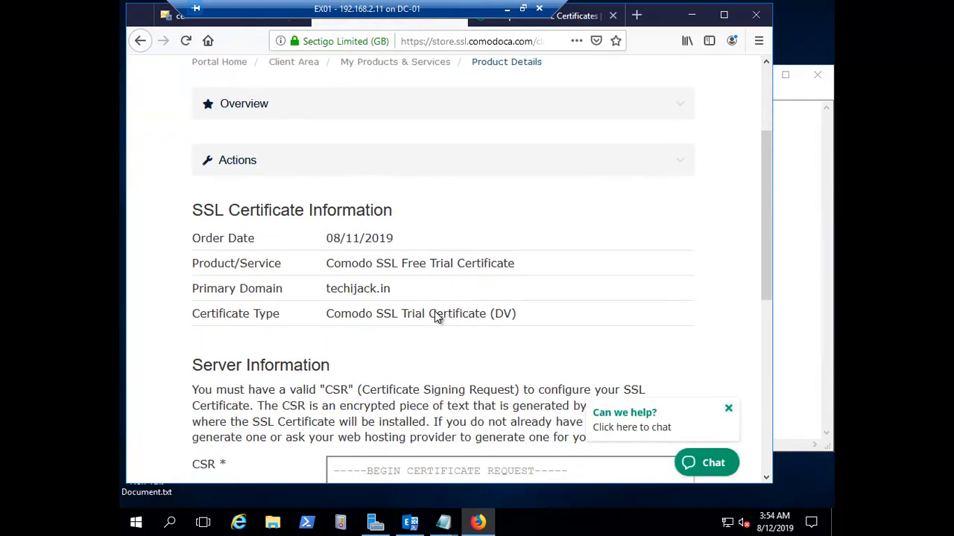
{"action": "scroll", "coordinate": [437, 316], "scroll_direction": "down", "scroll_amount": 4}
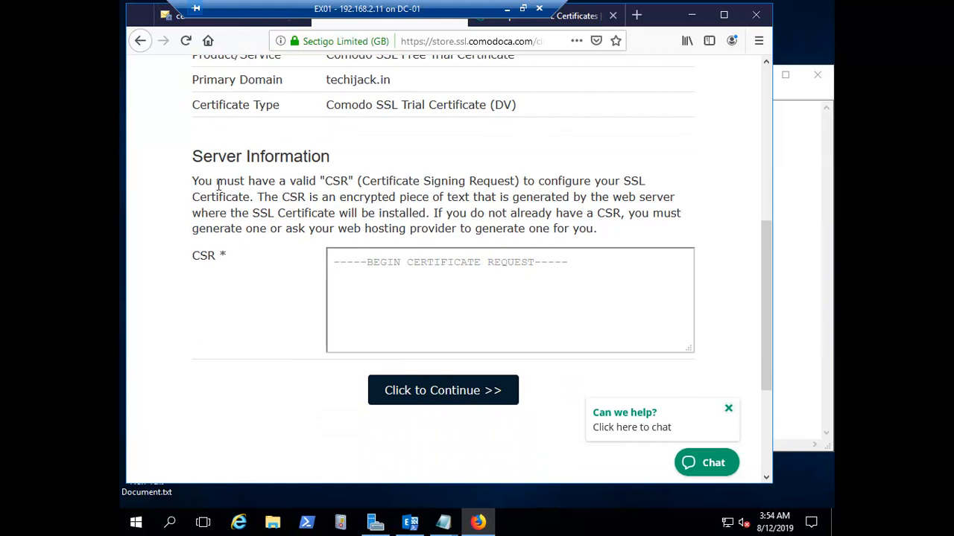
{"action": "left_click_drag", "start_coordinate": [291, 181], "coordinate": [645, 180]}
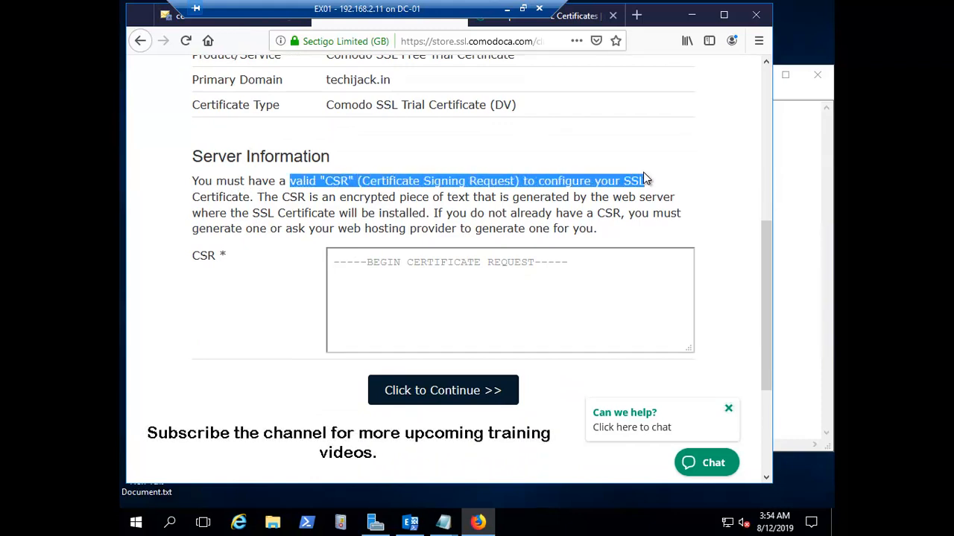
{"action": "left_click", "coordinate": [375, 217]}
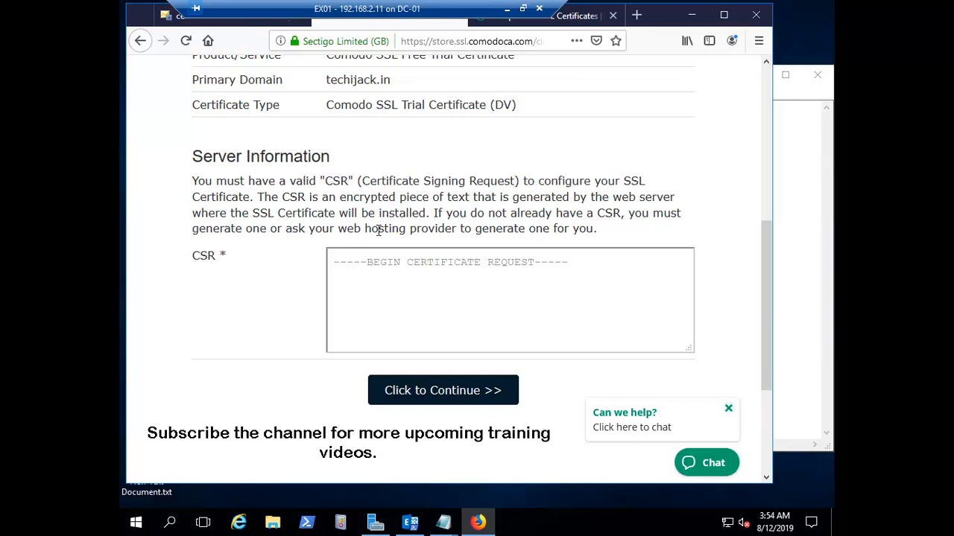
{"action": "mouse_move", "coordinate": [443, 526]}
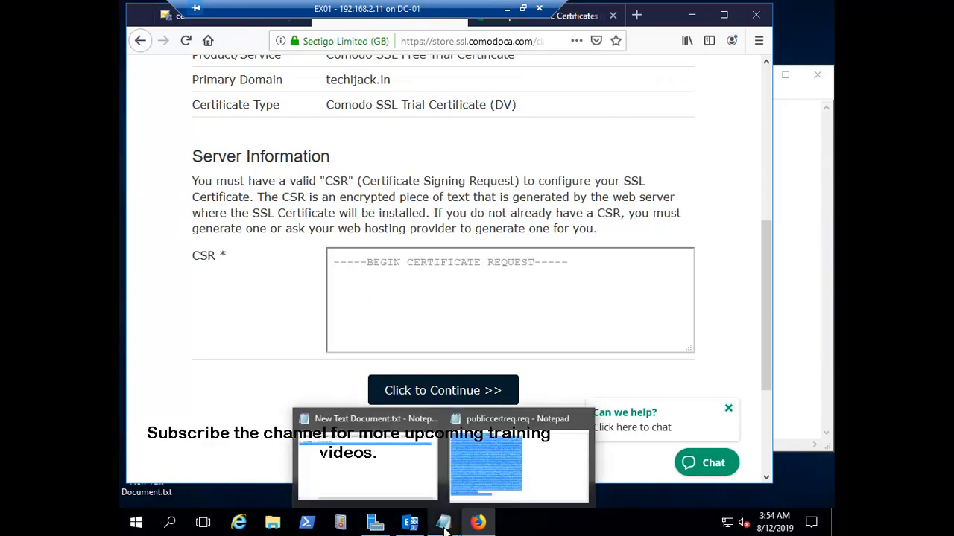
Paste the publiccertreq.req certificate request from Notepad into the CSR box and submit it
{"action": "left_click", "coordinate": [532, 474]}
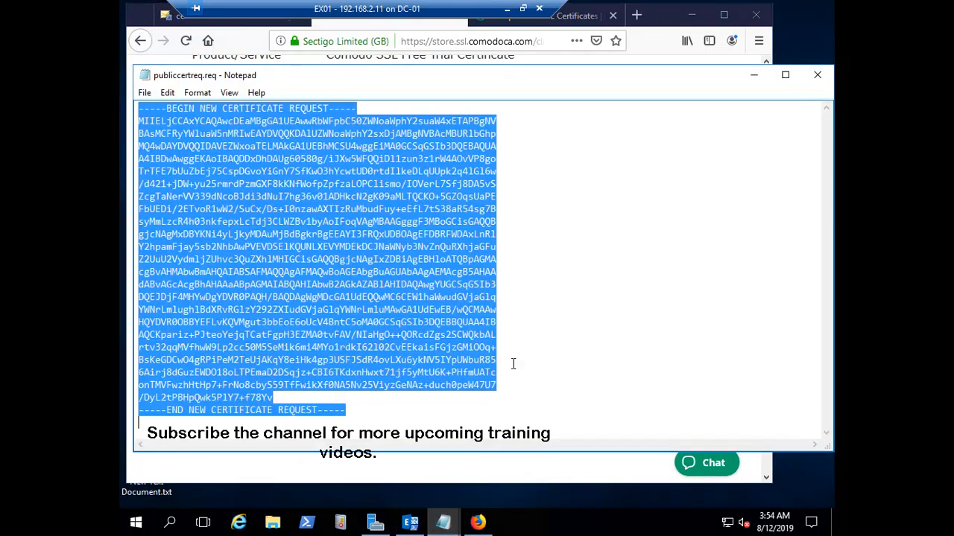
{"action": "left_click", "coordinate": [360, 410]}
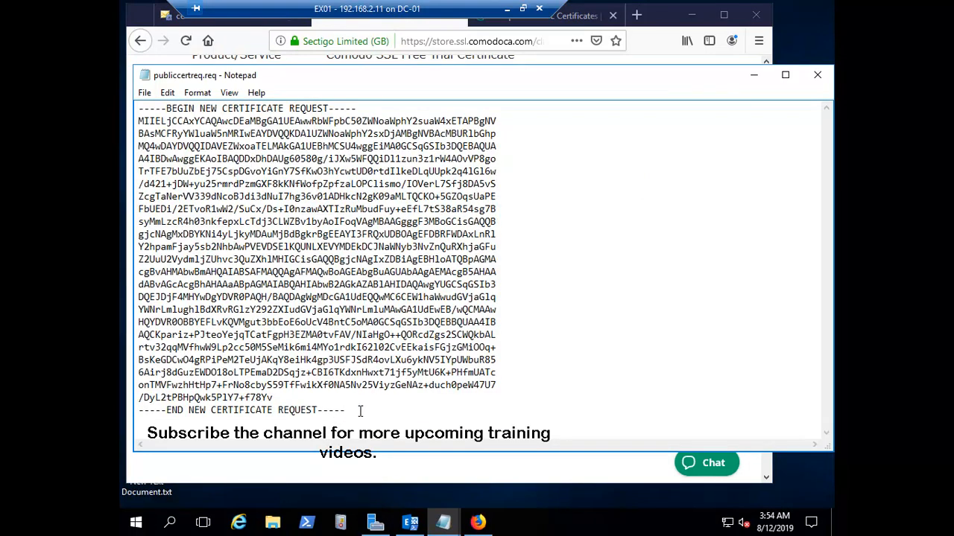
{"action": "key", "text": "ctrl+a"}
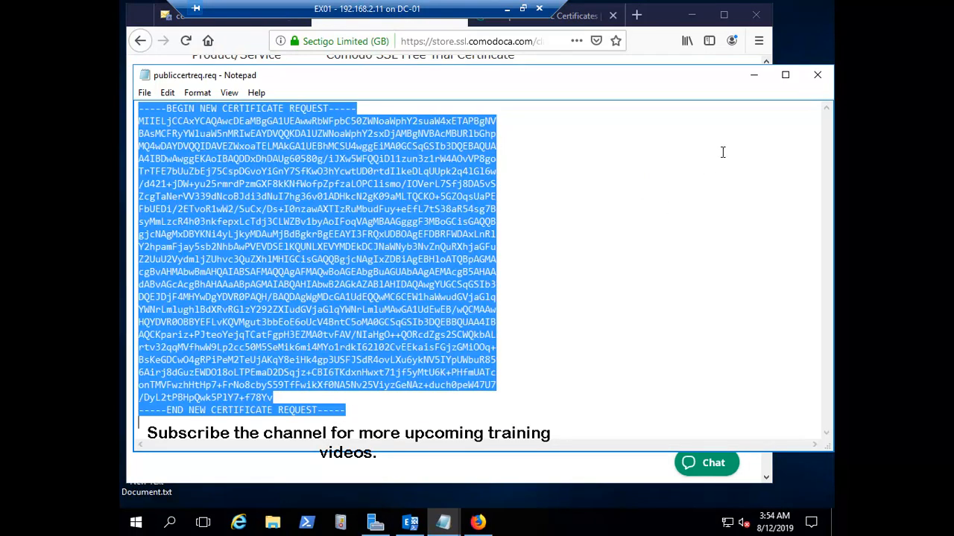
{"action": "left_click", "coordinate": [754, 77]}
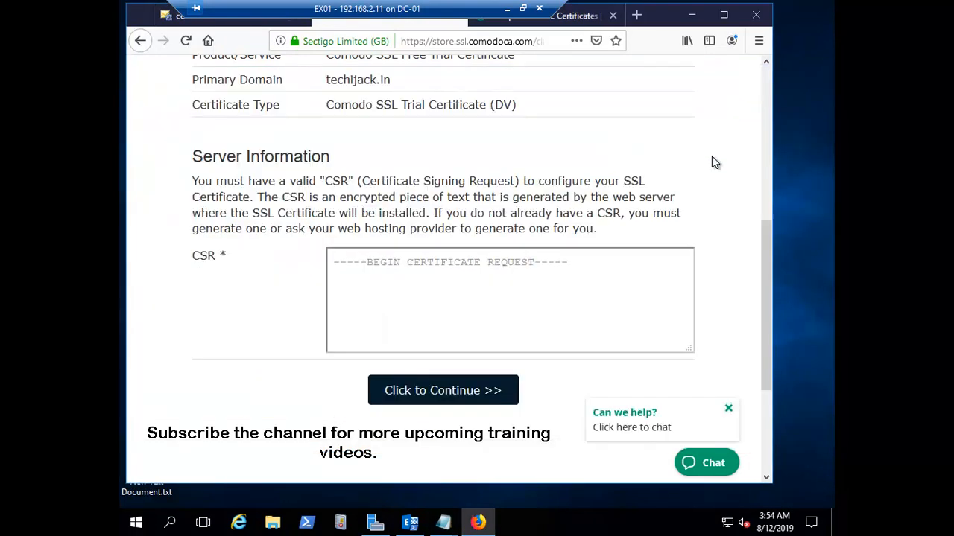
{"action": "left_click", "coordinate": [412, 280]}
{"action": "key", "text": "ctrl+v"}
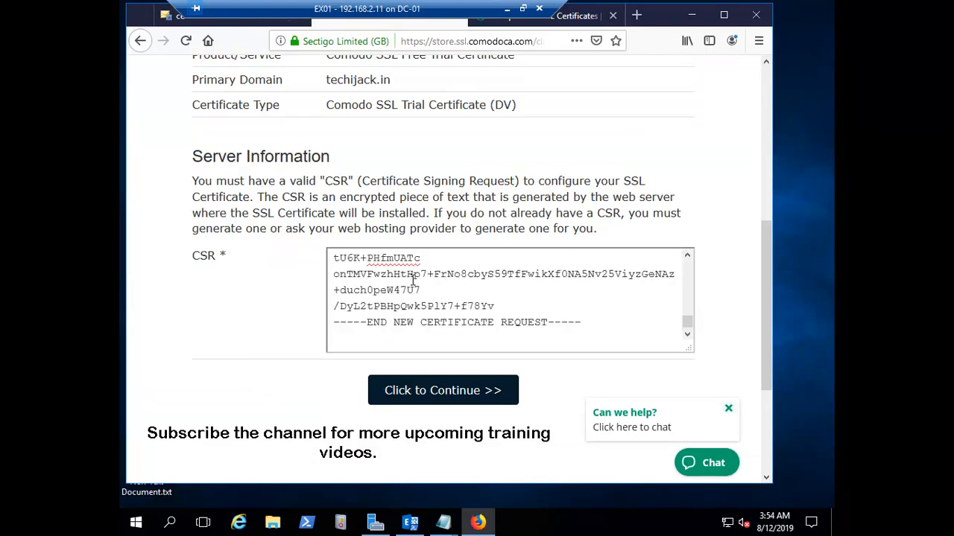
{"action": "left_click", "coordinate": [436, 396]}
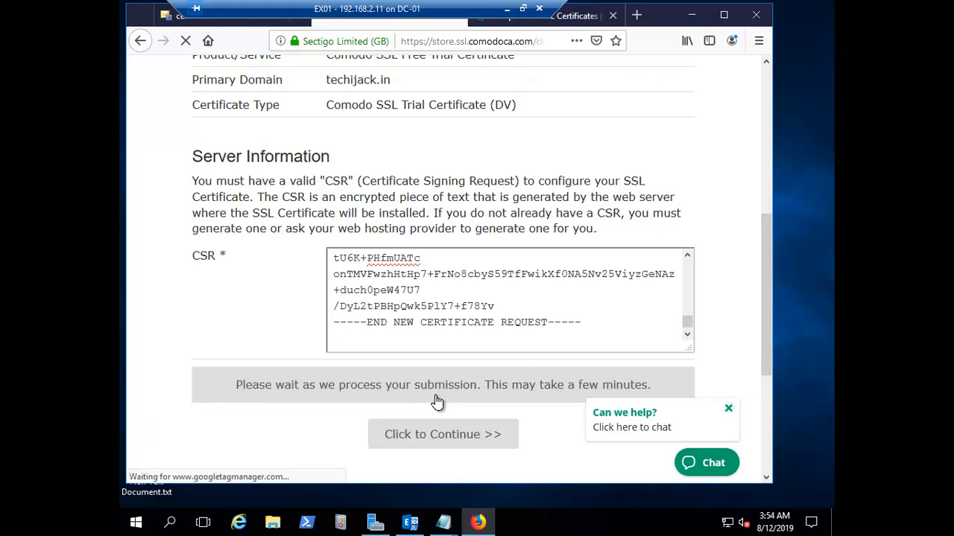
{"action": "scroll", "coordinate": [436, 306], "scroll_direction": "down", "scroll_amount": 3}
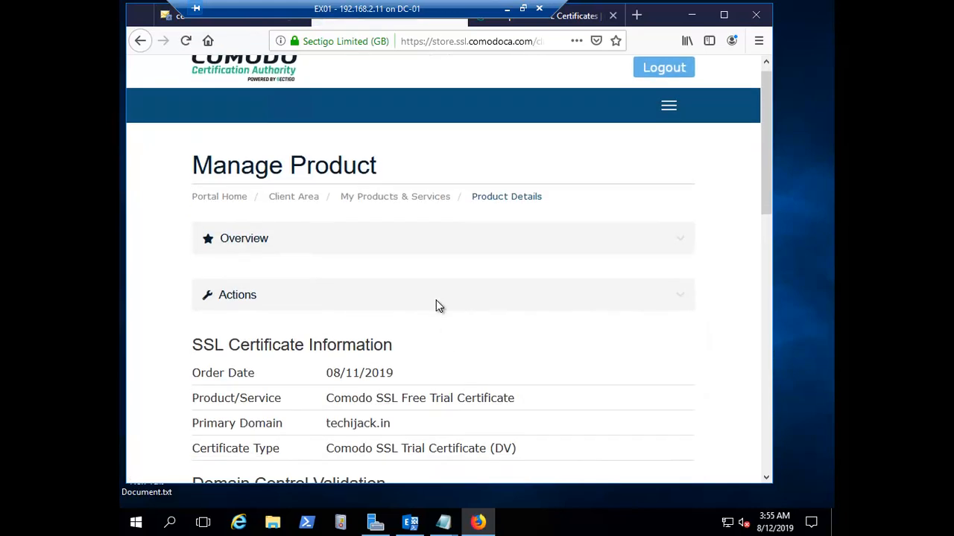
Choose the domain's administrator e-mail address as the validation method and submit it
{"action": "scroll", "coordinate": [438, 305], "scroll_direction": "down", "scroll_amount": 3}
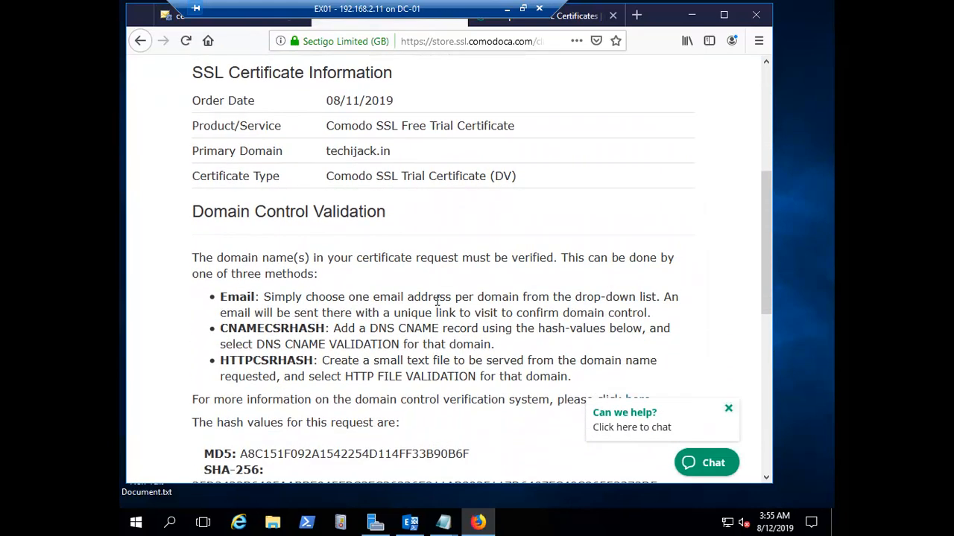
{"action": "scroll", "coordinate": [436, 301], "scroll_direction": "down", "scroll_amount": 2}
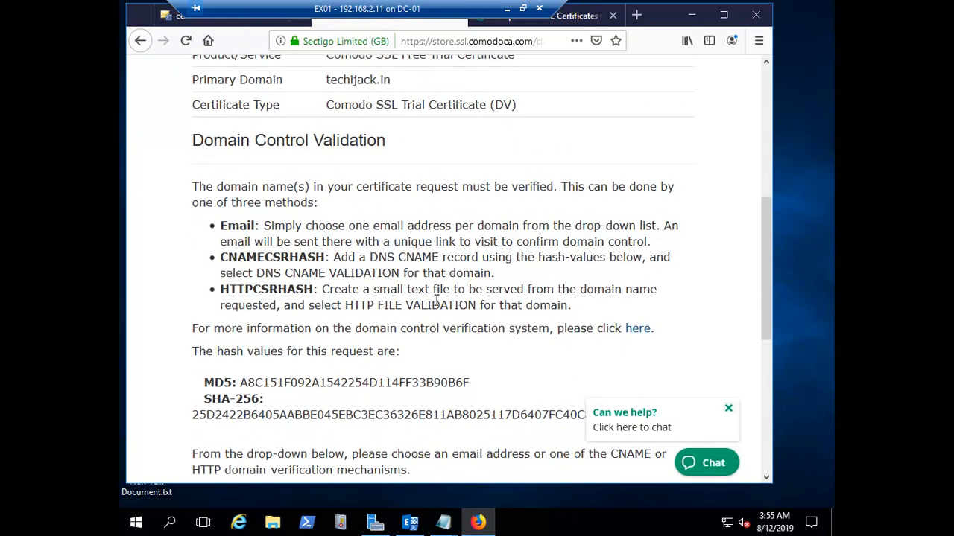
{"action": "scroll", "coordinate": [436, 299], "scroll_direction": "down", "scroll_amount": 3}
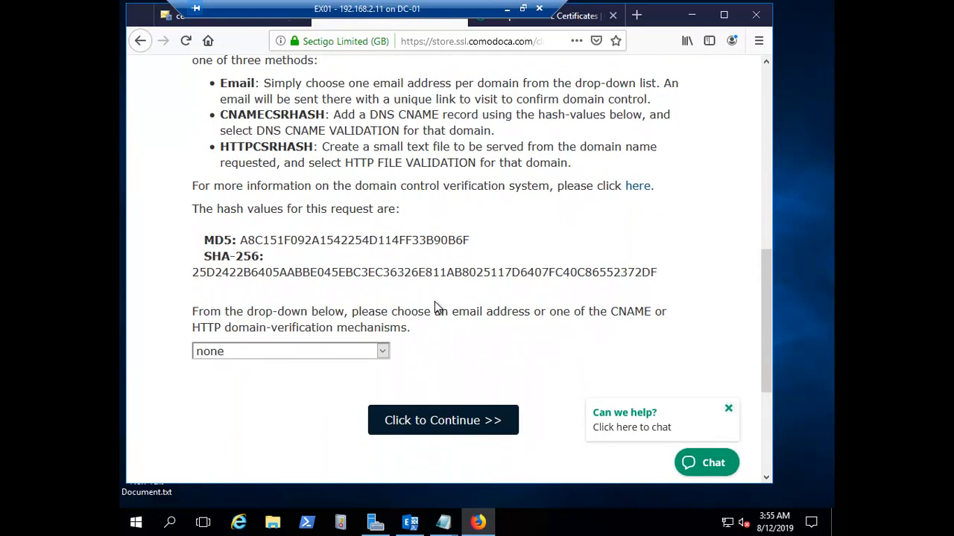
{"action": "left_click", "coordinate": [383, 353]}
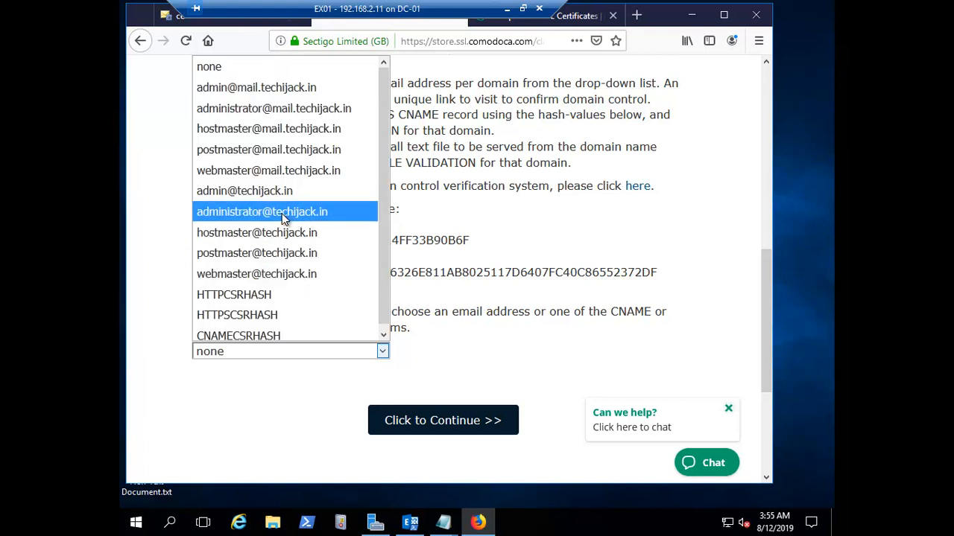
{"action": "left_click", "coordinate": [234, 214]}
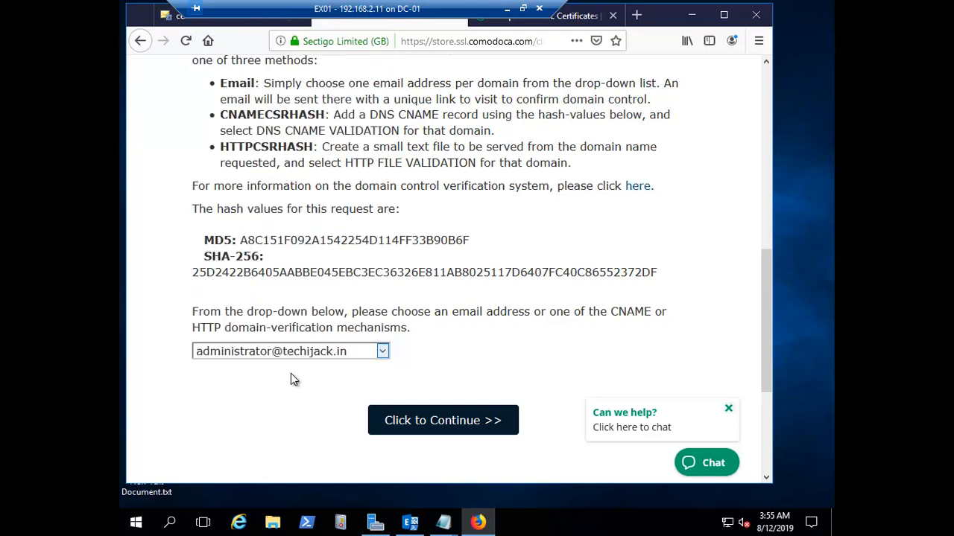
{"action": "scroll", "coordinate": [453, 302], "scroll_direction": "down", "scroll_amount": 5}
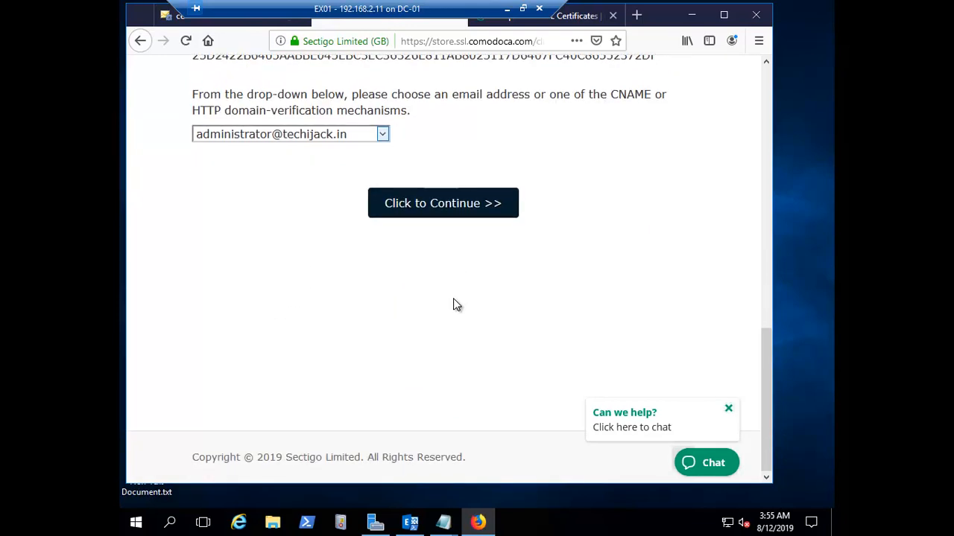
{"action": "scroll", "coordinate": [456, 304], "scroll_direction": "up", "scroll_amount": 14}
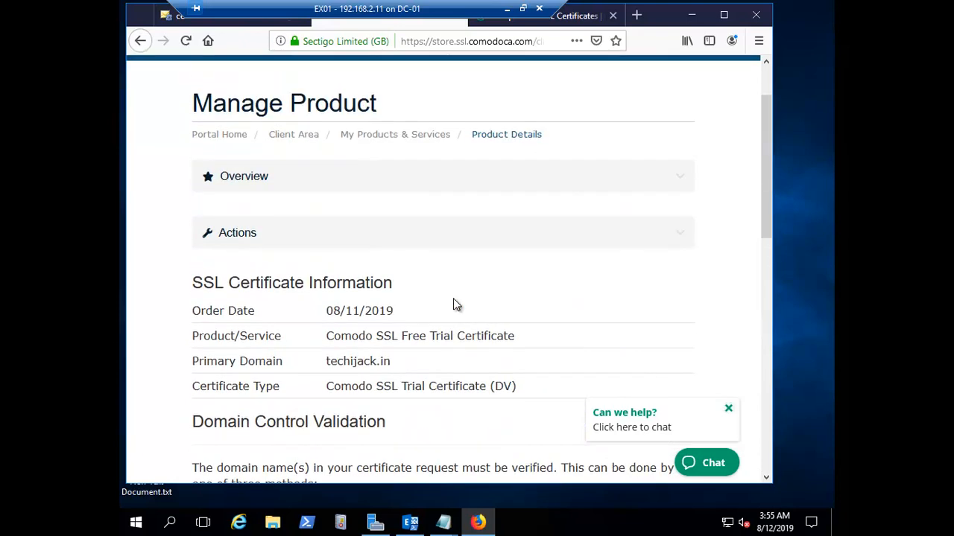
{"action": "scroll", "coordinate": [453, 301], "scroll_direction": "down", "scroll_amount": 9}
{"action": "scroll", "coordinate": [447, 302], "scroll_direction": "down", "scroll_amount": 2}
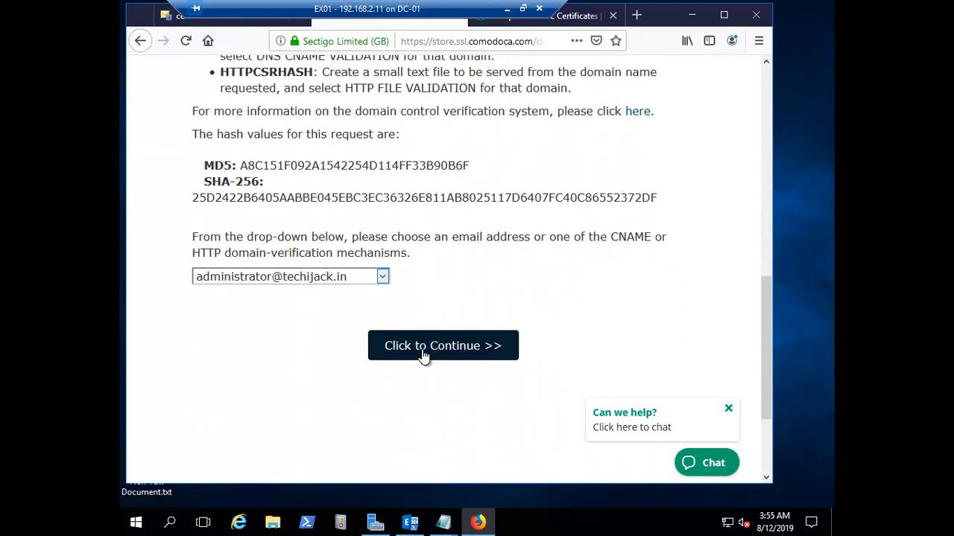
{"action": "left_click", "coordinate": [431, 347]}
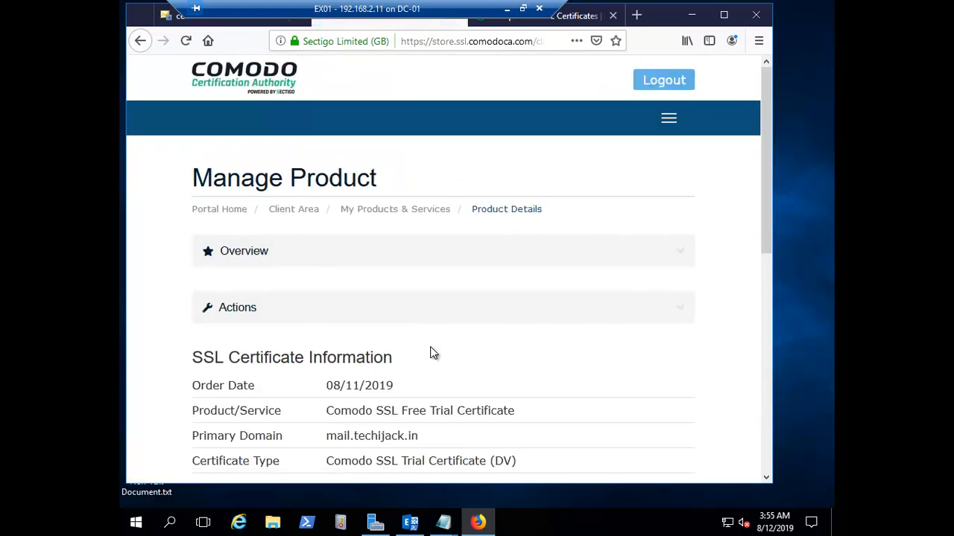
Note the completed order's ID and validation e-mail, then switch to the InstantSSL comparison tab
{"action": "scroll", "coordinate": [444, 292], "scroll_direction": "down", "scroll_amount": 6}
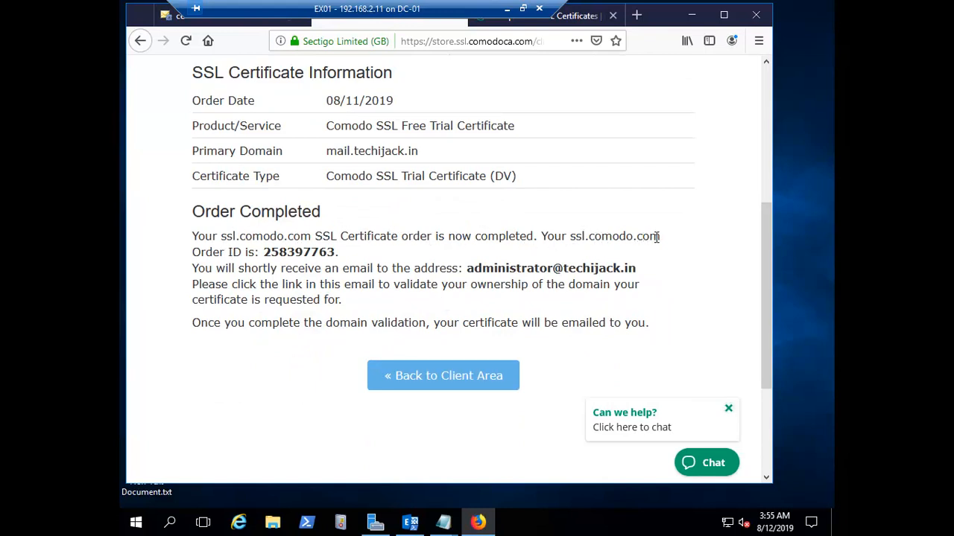
{"action": "left_click_drag", "start_coordinate": [269, 254], "coordinate": [336, 254]}
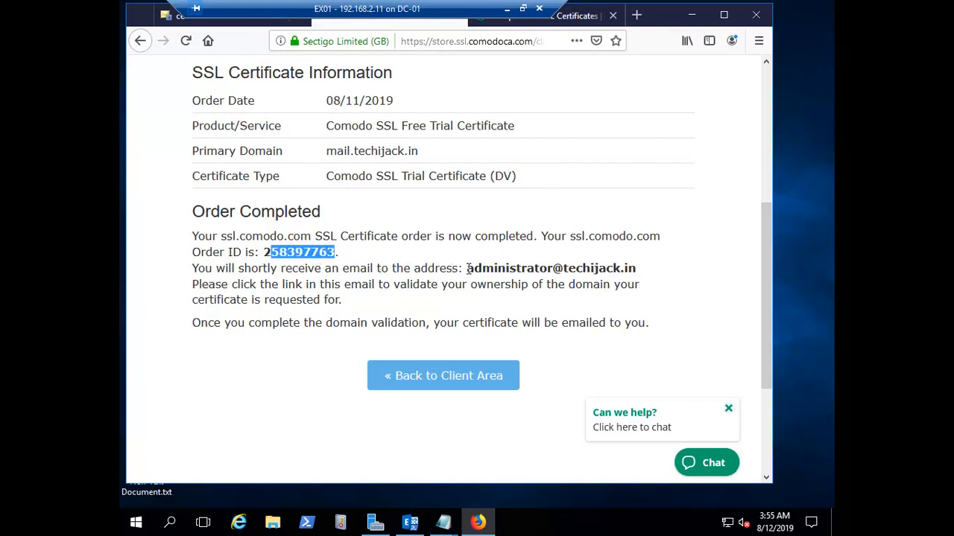
{"action": "left_click_drag", "start_coordinate": [467, 268], "coordinate": [599, 270]}
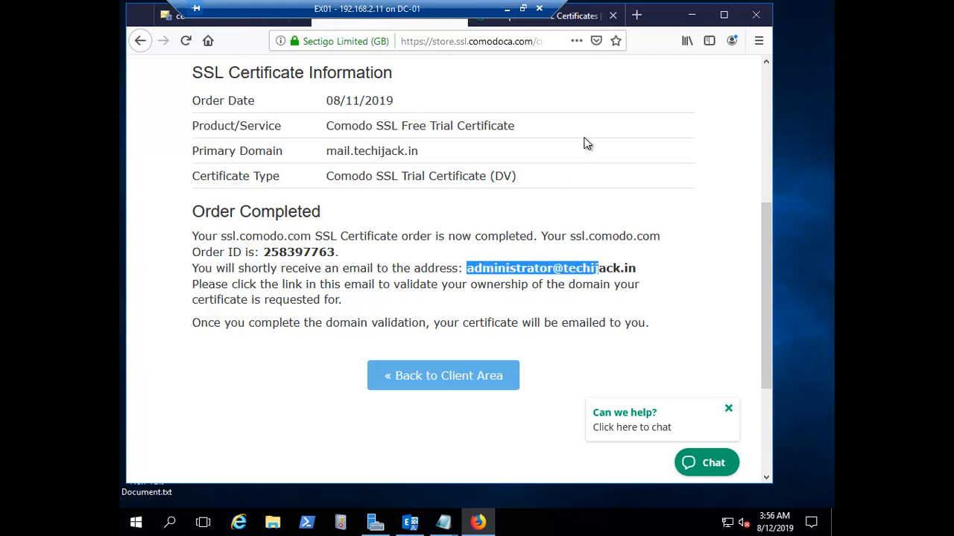
{"action": "left_click", "coordinate": [574, 21]}
{"action": "left_click", "coordinate": [413, 41]}
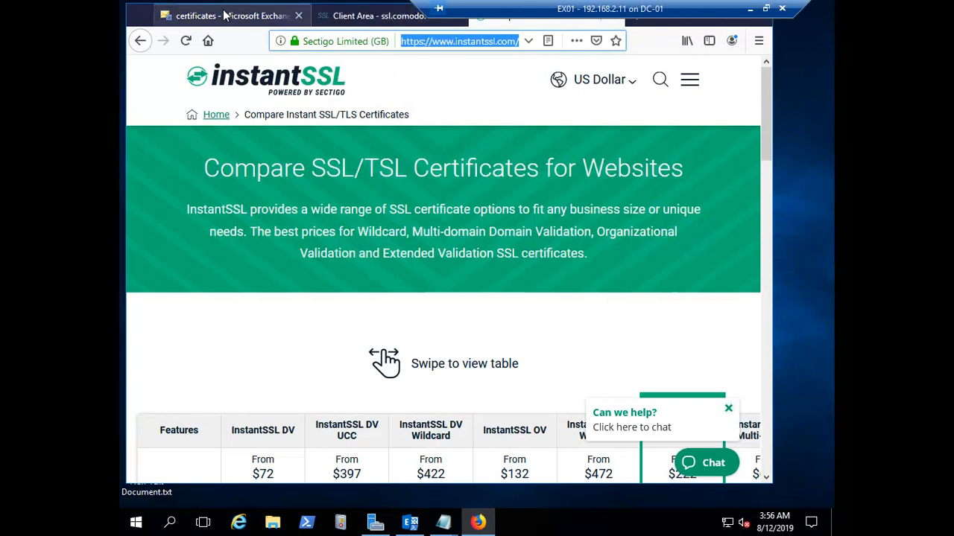
{"action": "left_click", "coordinate": [218, 18]}
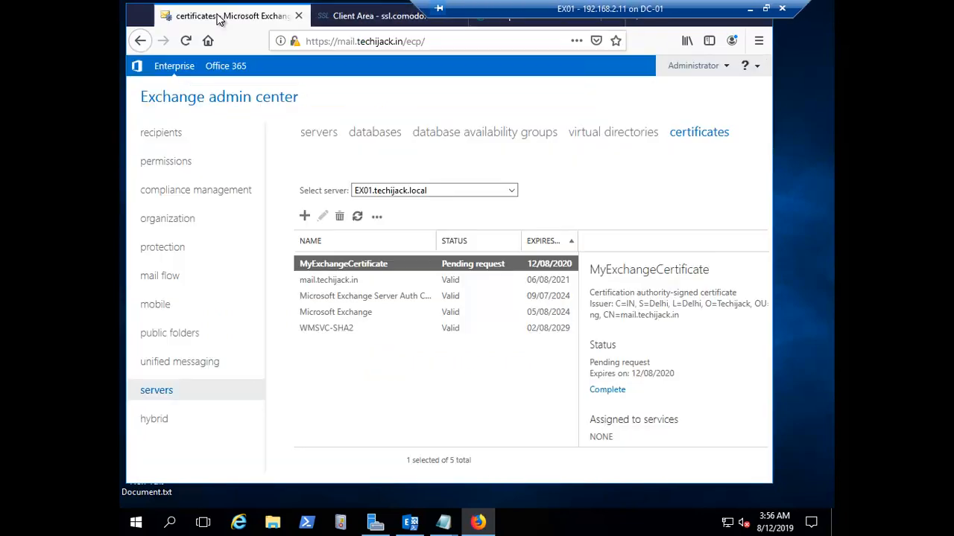
{"action": "left_click", "coordinate": [353, 17]}
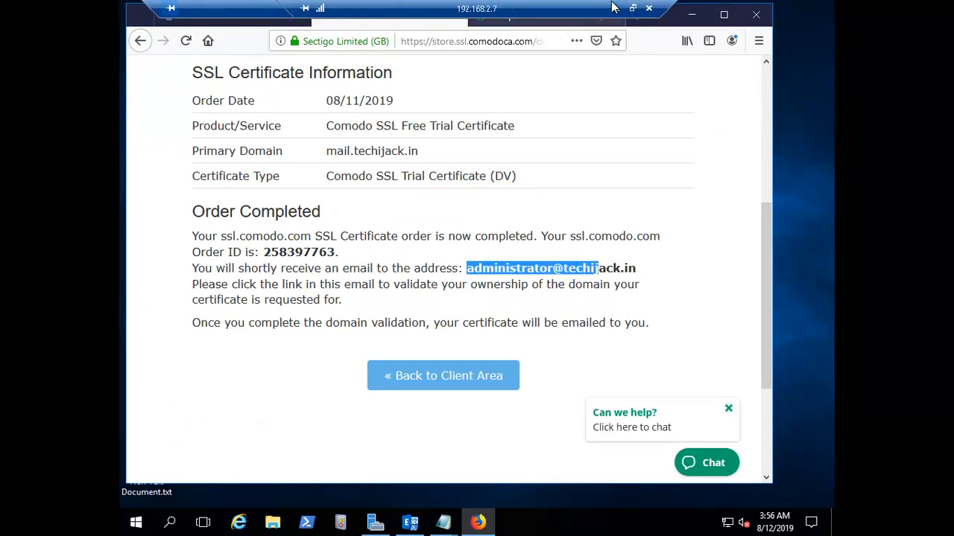
{"action": "left_click", "coordinate": [571, 15]}
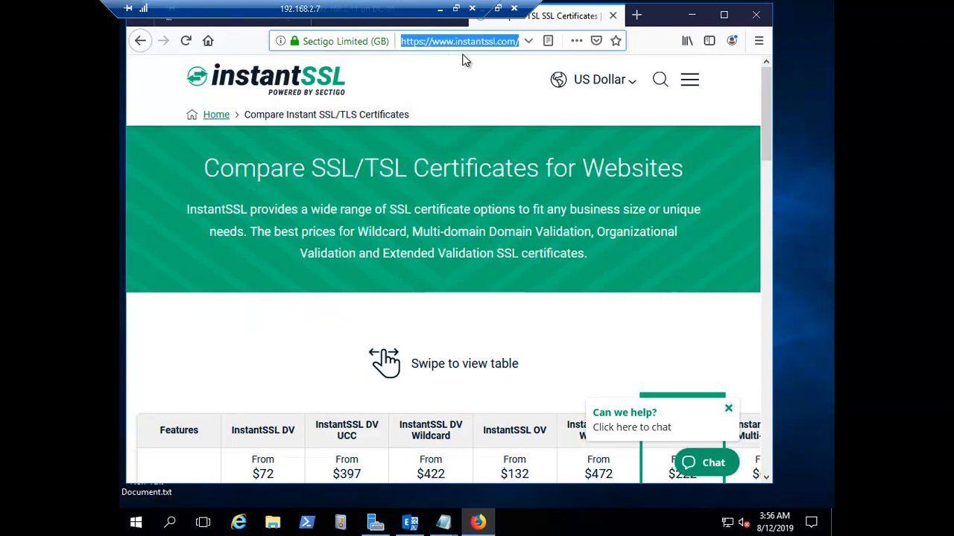
{"action": "type", "text": "https://"}
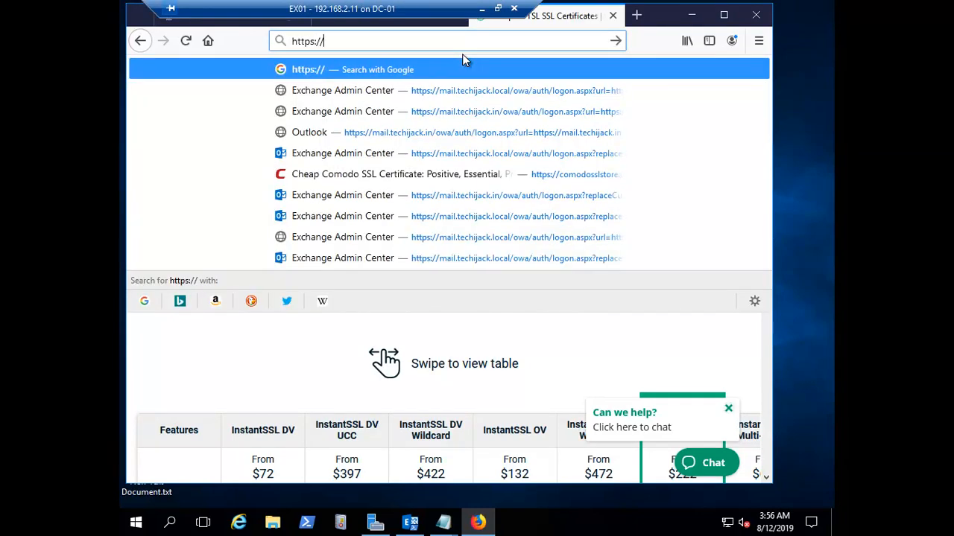
{"action": "type", "text": "mail"}
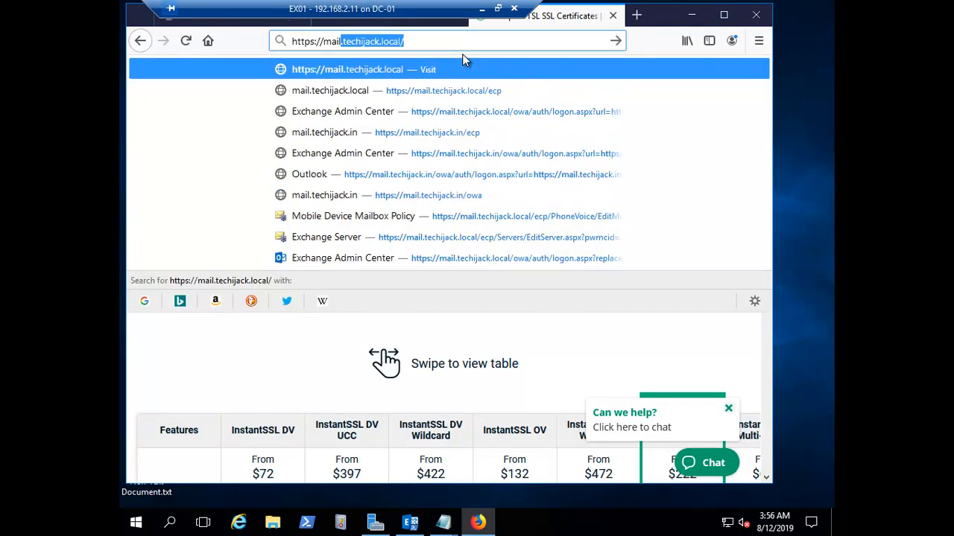
{"action": "type", "text": ".techijack.local"}
{"action": "key", "text": "BackSpace"}
{"action": "key", "text": "BackSpace"}
{"action": "key", "text": "BackSpace"}
{"action": "key", "text": "BackSpace"}
{"action": "key", "text": "BackSpace"}
{"action": "key", "text": "BackSpace"}
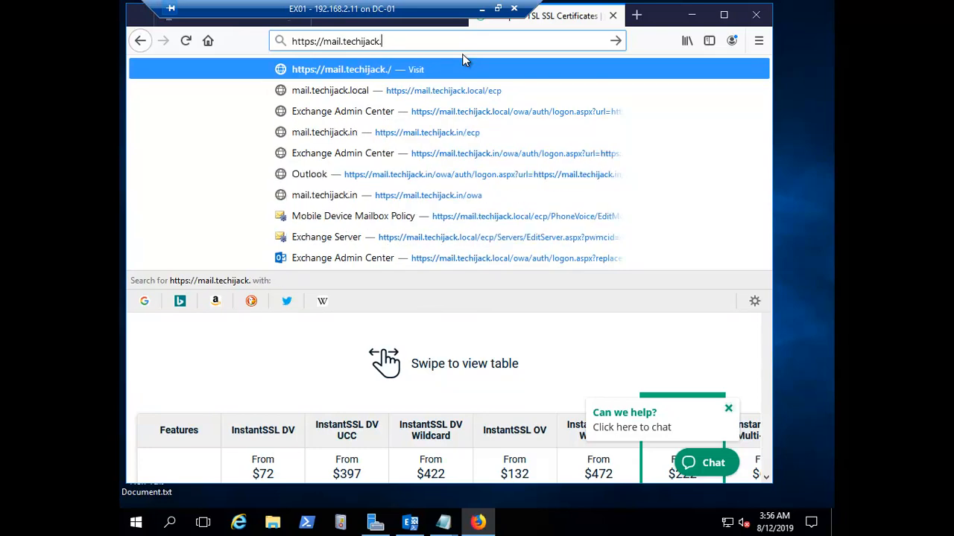
{"action": "type", "text": "in/owa/"}
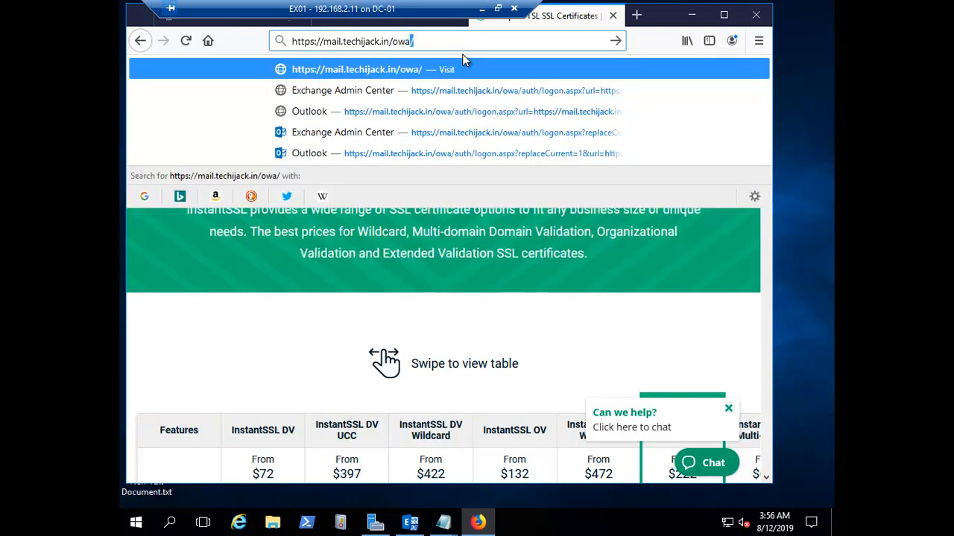
{"action": "key", "text": "Return"}
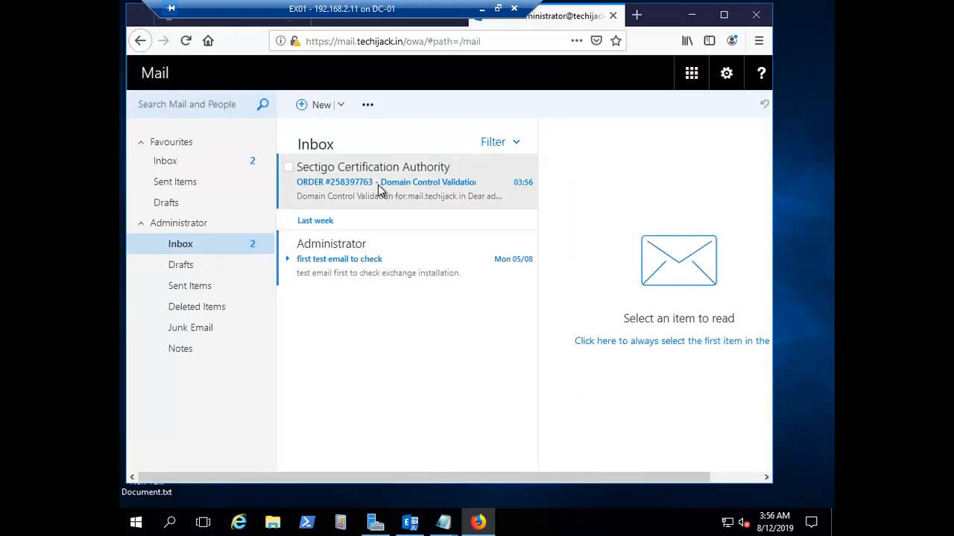
Pop out the Sectigo validation email, copy its validation code, and open the linked validation page
{"action": "left_click", "coordinate": [369, 194]}
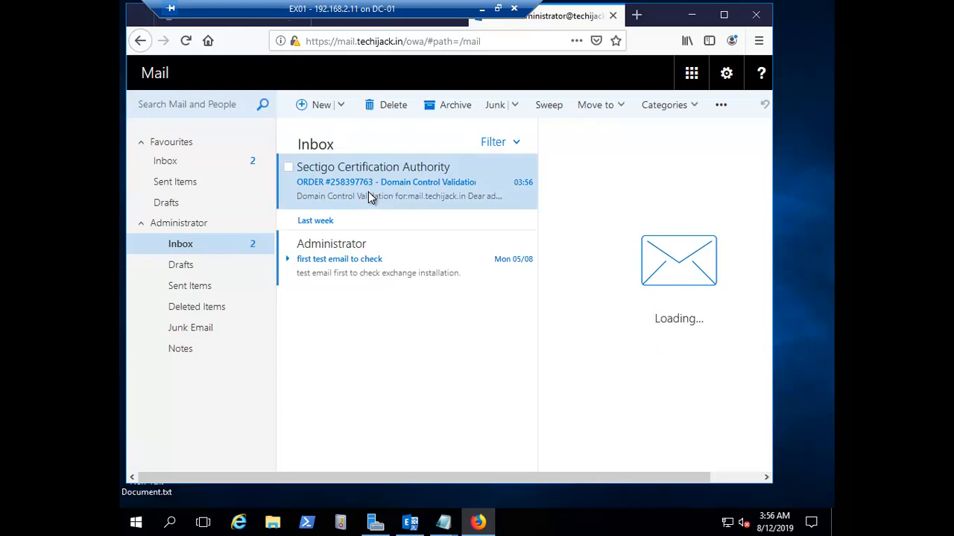
{"action": "double_click", "coordinate": [369, 191]}
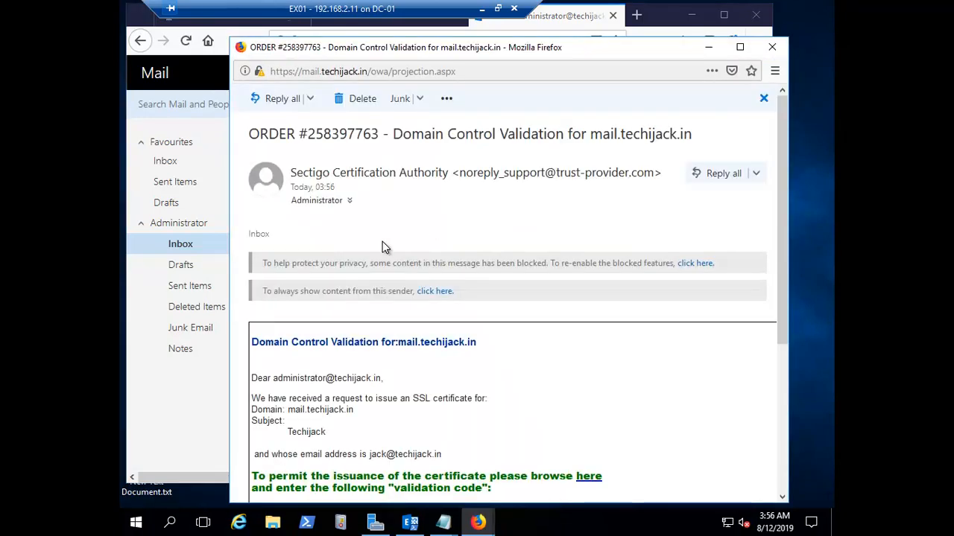
{"action": "scroll", "coordinate": [382, 241], "scroll_direction": "down", "scroll_amount": 5}
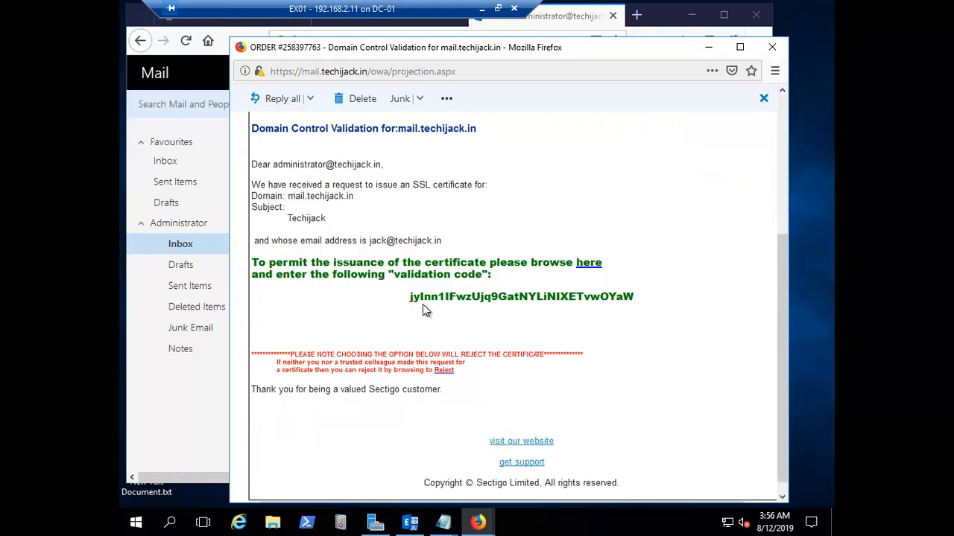
{"action": "double_click", "coordinate": [449, 297]}
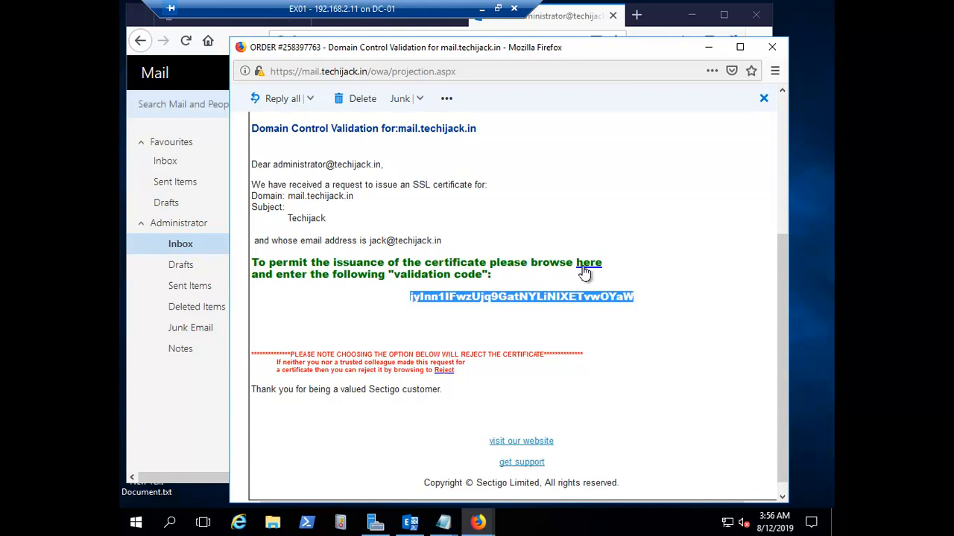
{"action": "right_click", "coordinate": [525, 301]}
{"action": "left_click", "coordinate": [540, 310]}
{"action": "left_click", "coordinate": [591, 265]}
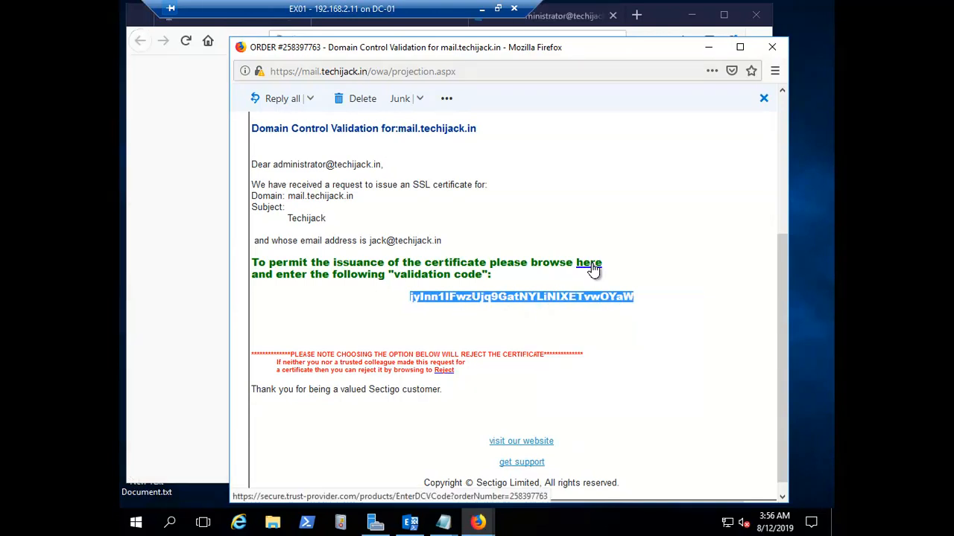
Paste the validation code into Sectigo's validation page, submit it, and close the confirmation page
{"action": "left_click", "coordinate": [709, 49]}
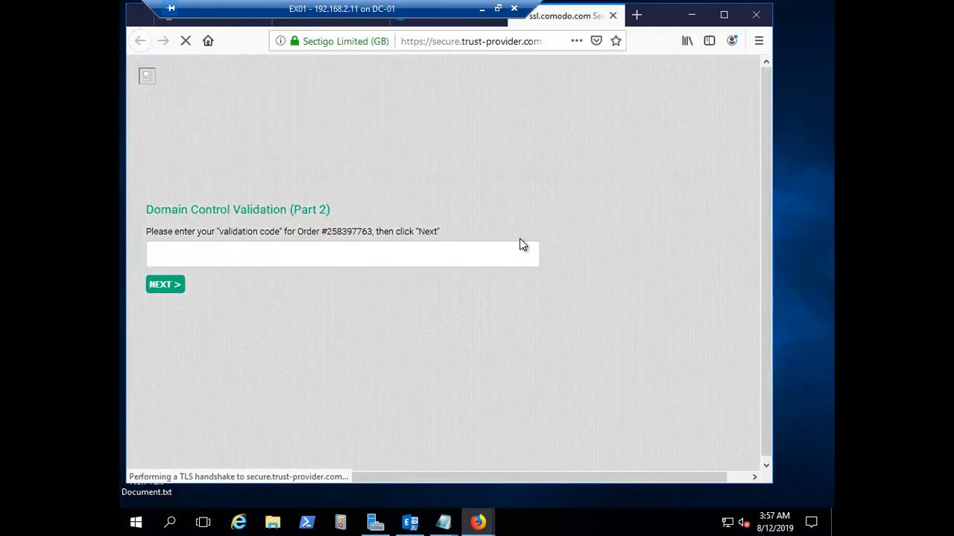
{"action": "left_click", "coordinate": [188, 257]}
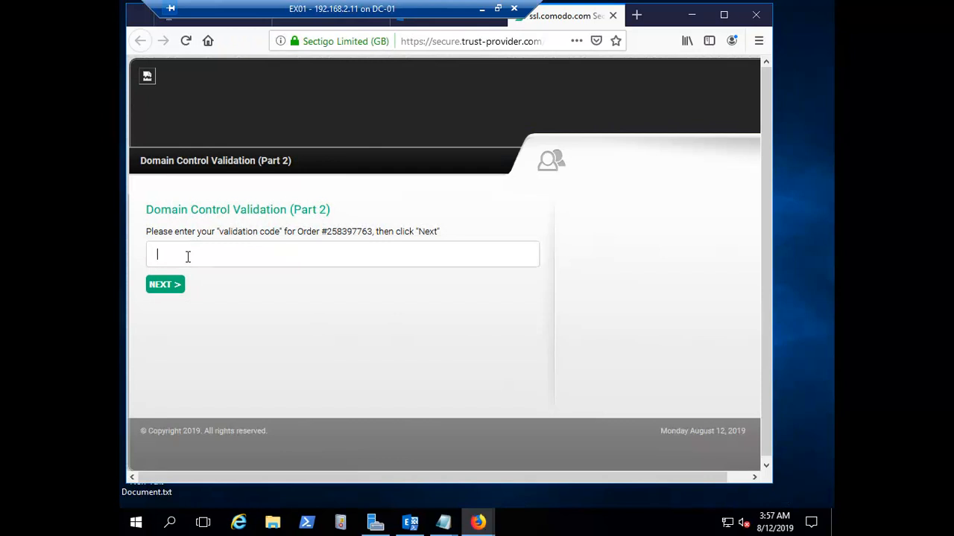
{"action": "key", "text": "ctrl+v"}
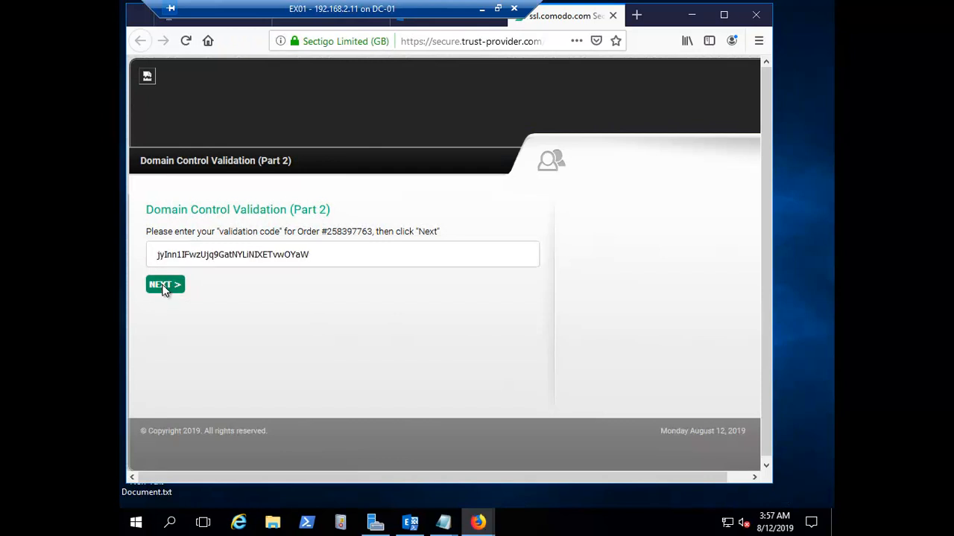
{"action": "left_click", "coordinate": [163, 286]}
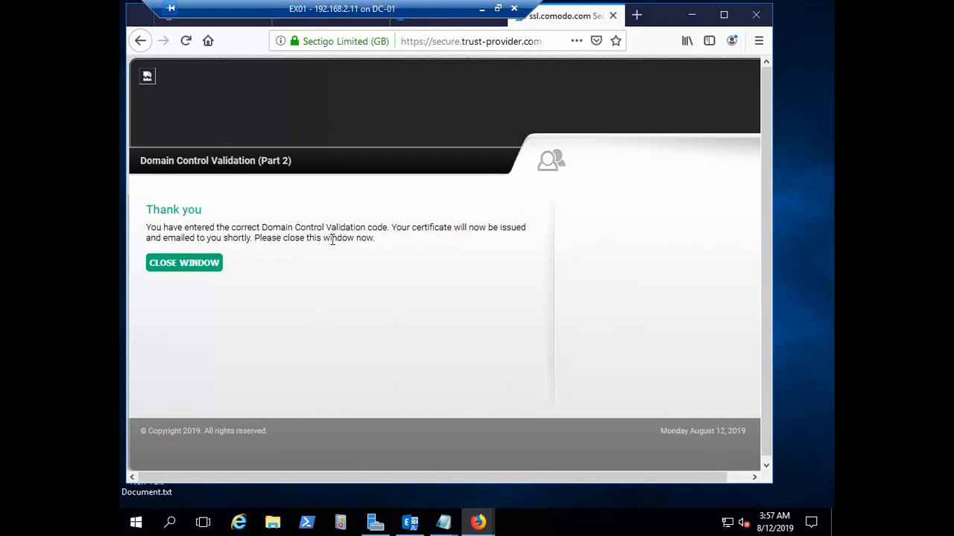
{"action": "left_click", "coordinate": [192, 266]}
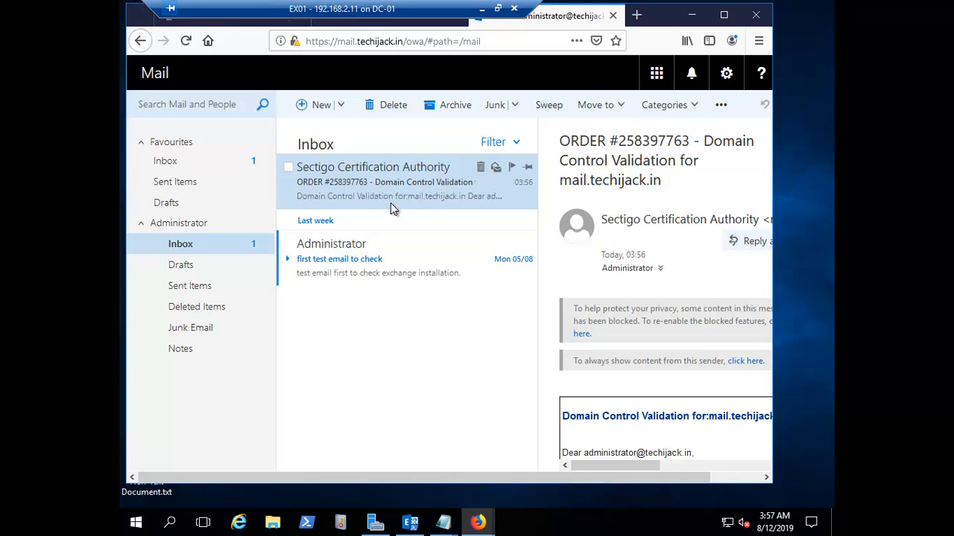
Bring up the EX01 certificates page, where MyExchangeCertificate is still a pending request
{"action": "left_click", "coordinate": [410, 523]}
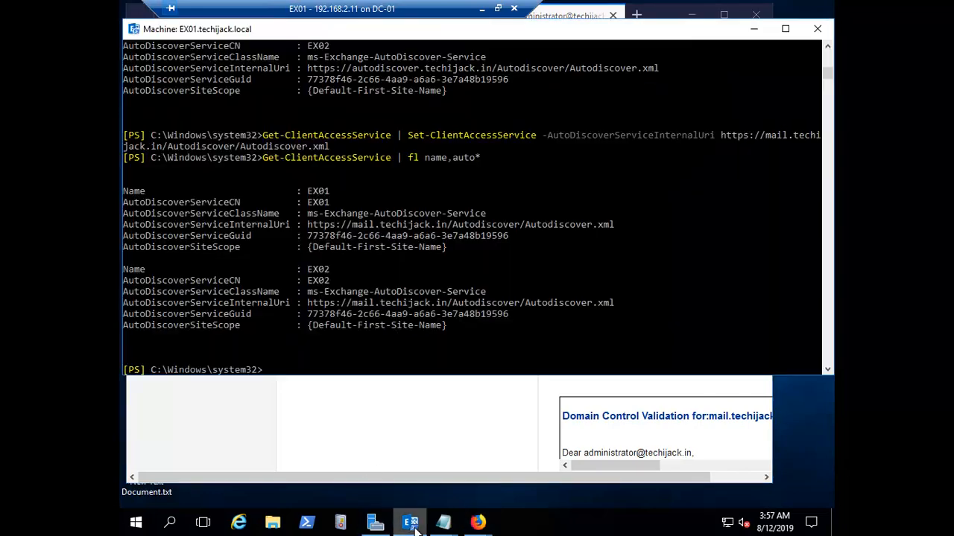
{"action": "left_click", "coordinate": [412, 525]}
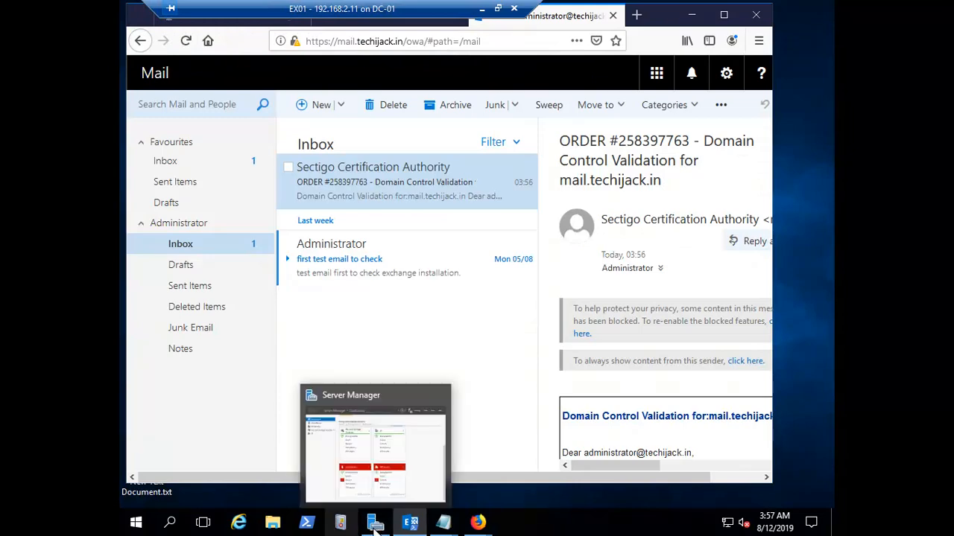
{"action": "left_click", "coordinate": [417, 447]}
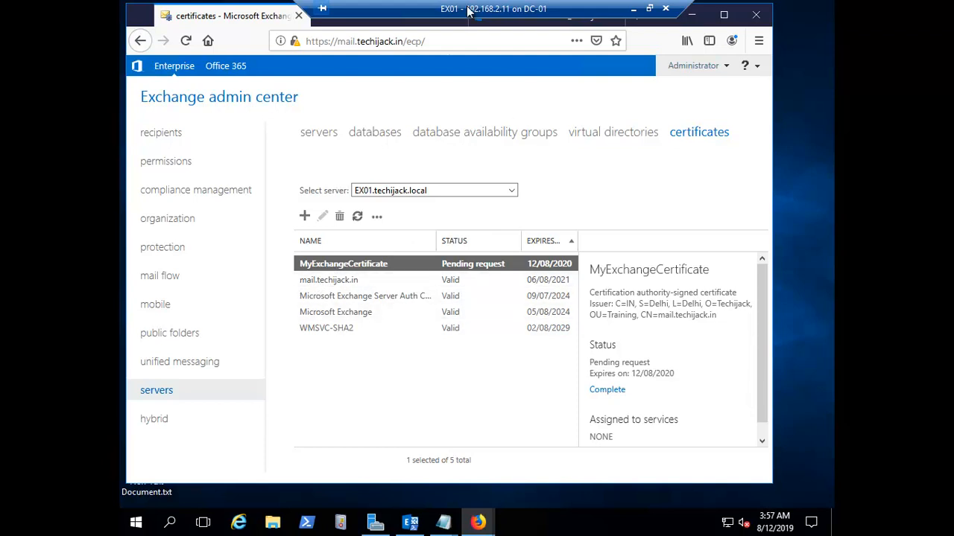
{"action": "mouse_move", "coordinate": [538, 2]}
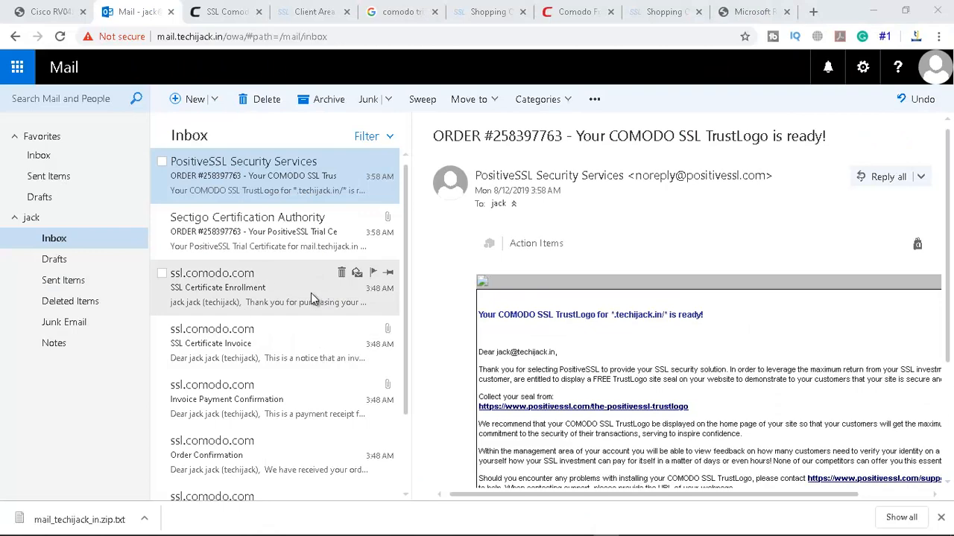
Open the PositiveSSL Trial Certificate email and confirm its mail_techijack_in.zip.txt attachment was removed
{"action": "left_click", "coordinate": [251, 227]}
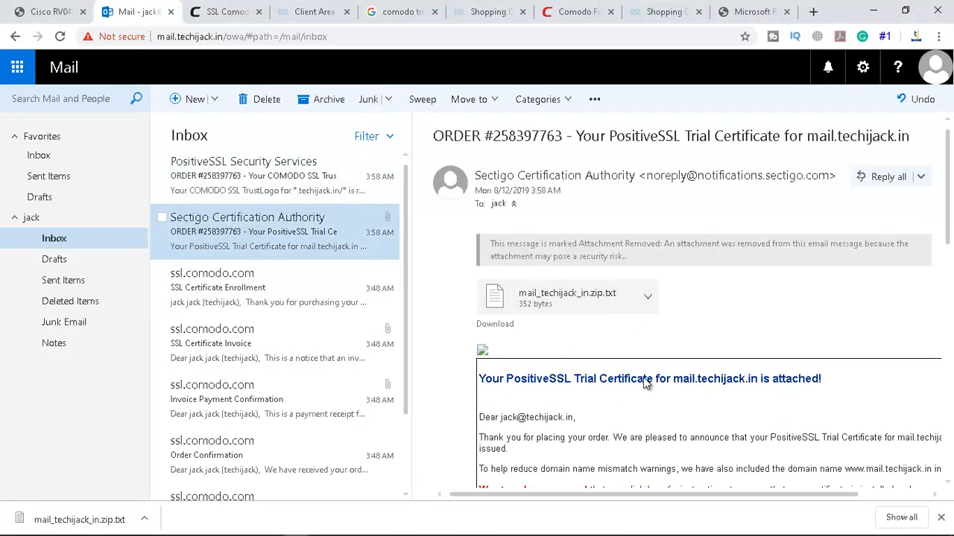
{"action": "scroll", "coordinate": [673, 340], "scroll_direction": "down", "scroll_amount": 10}
{"action": "scroll", "coordinate": [673, 340], "scroll_direction": "up", "scroll_amount": 10}
{"action": "left_click", "coordinate": [564, 298]}
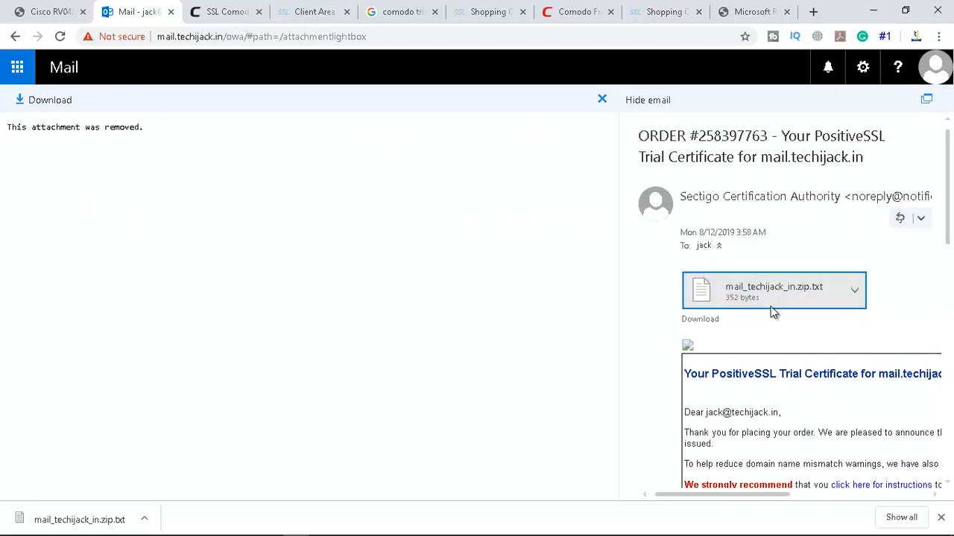
{"action": "left_click_drag", "start_coordinate": [7, 126], "coordinate": [139, 127]}
{"action": "left_click", "coordinate": [15, 36]}
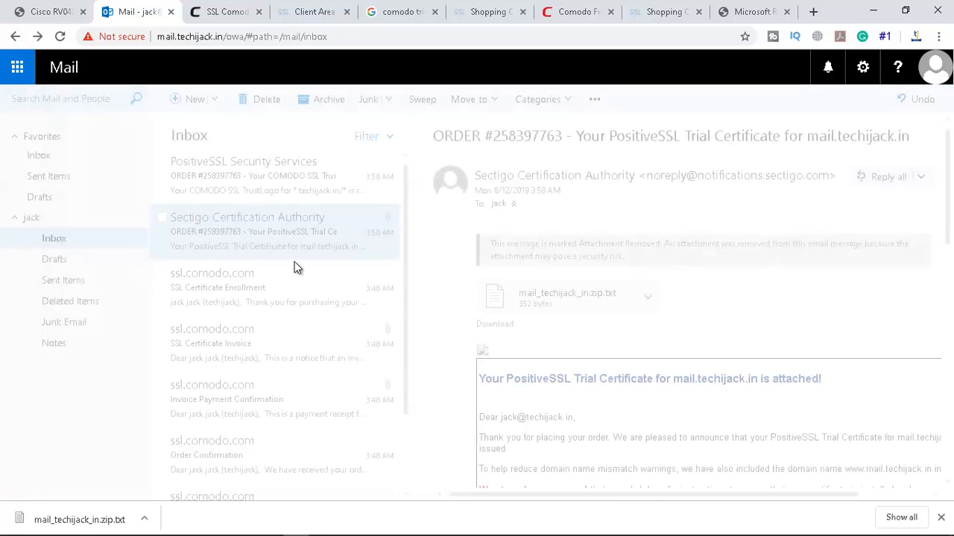
Return to the 192.168.2.7 remote server session
{"action": "scroll", "coordinate": [591, 337], "scroll_direction": "down", "scroll_amount": 3}
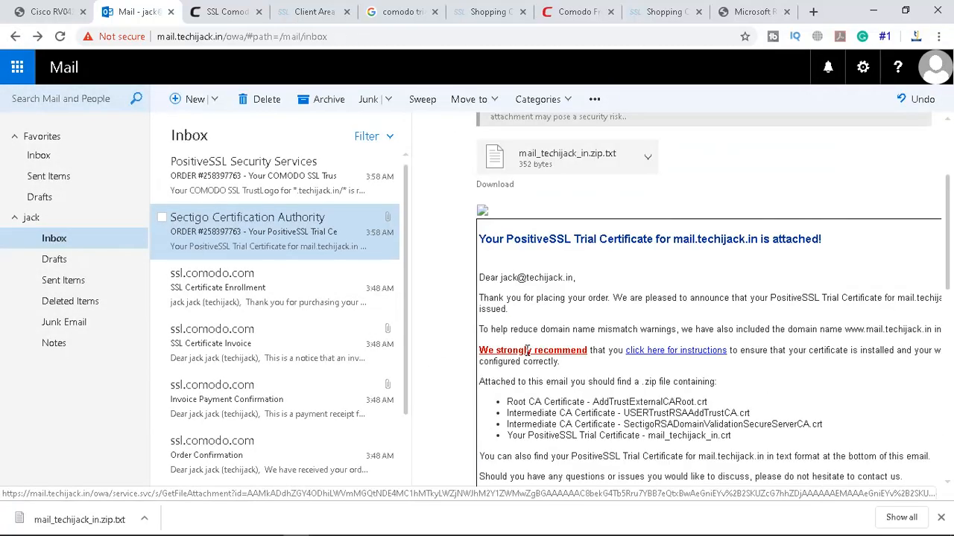
{"action": "scroll", "coordinate": [578, 298], "scroll_direction": "up", "scroll_amount": 3}
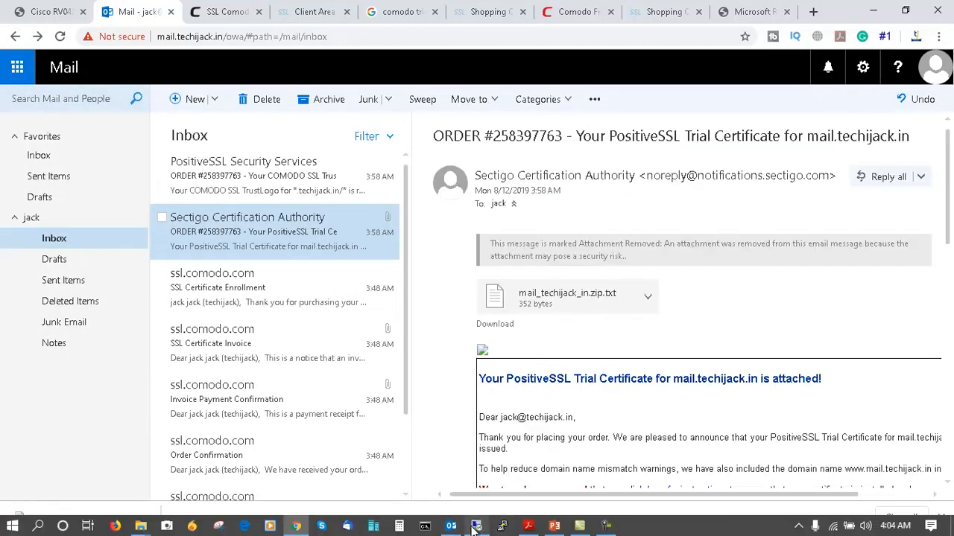
{"action": "mouse_move", "coordinate": [476, 526]}
{"action": "left_click", "coordinate": [468, 505]}
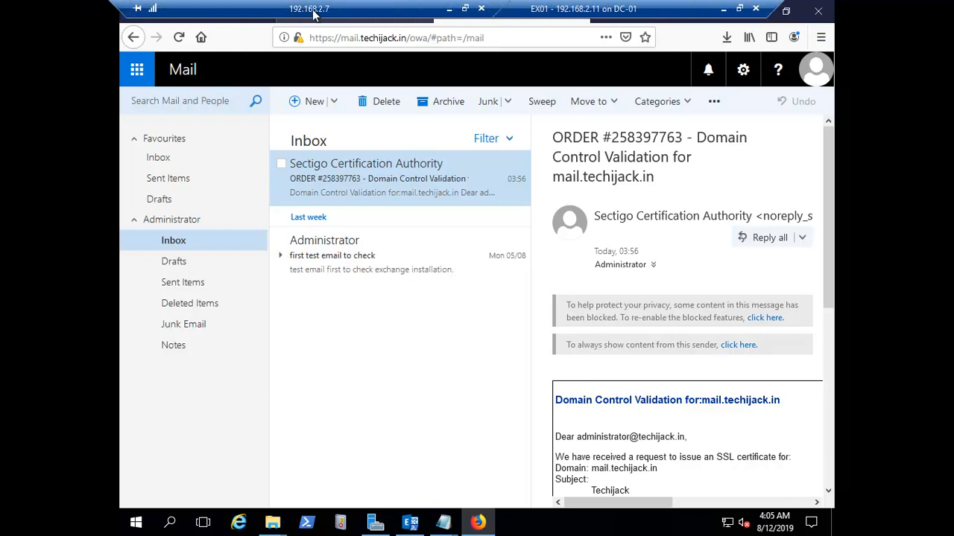
{"action": "left_click", "coordinate": [355, 12]}
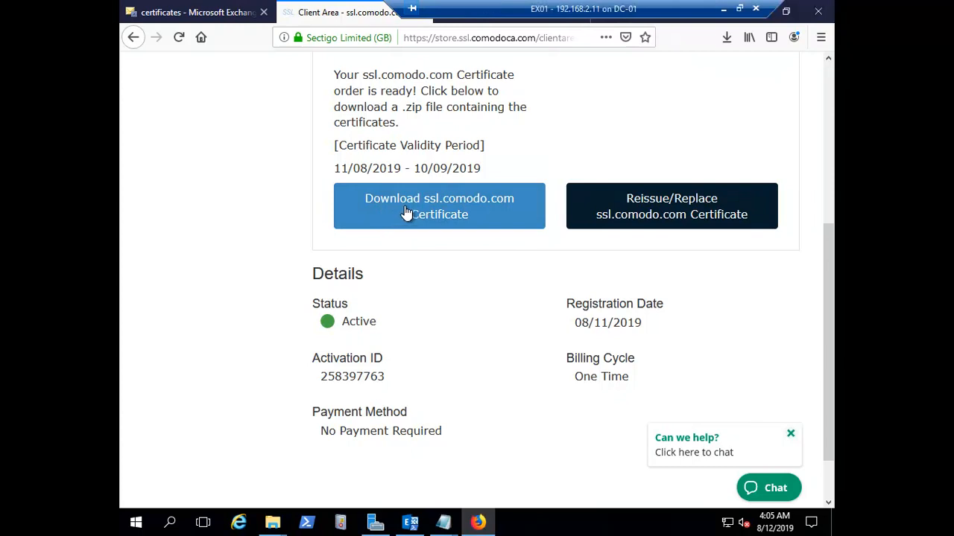
{"action": "left_click", "coordinate": [753, 11]}
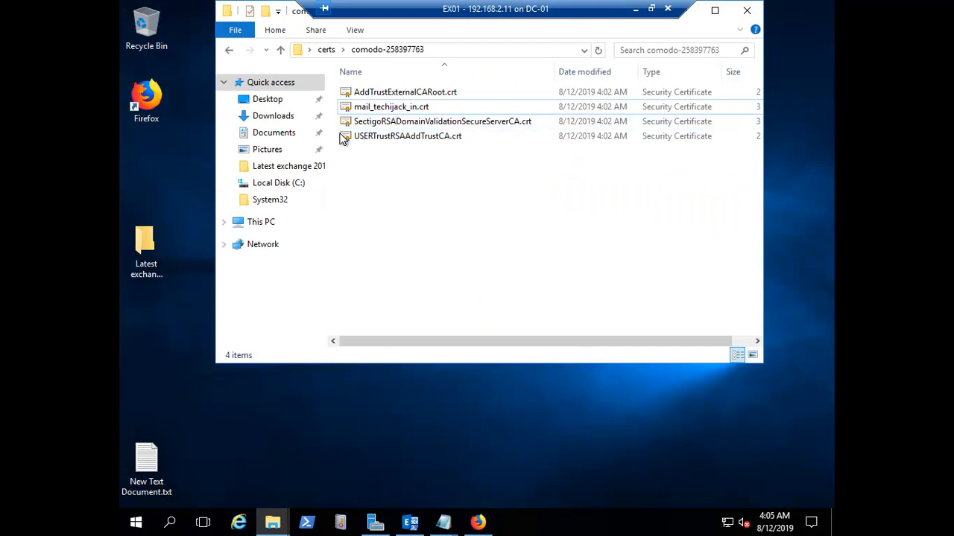
{"action": "left_click_drag", "start_coordinate": [450, 12], "coordinate": [642, 6]}
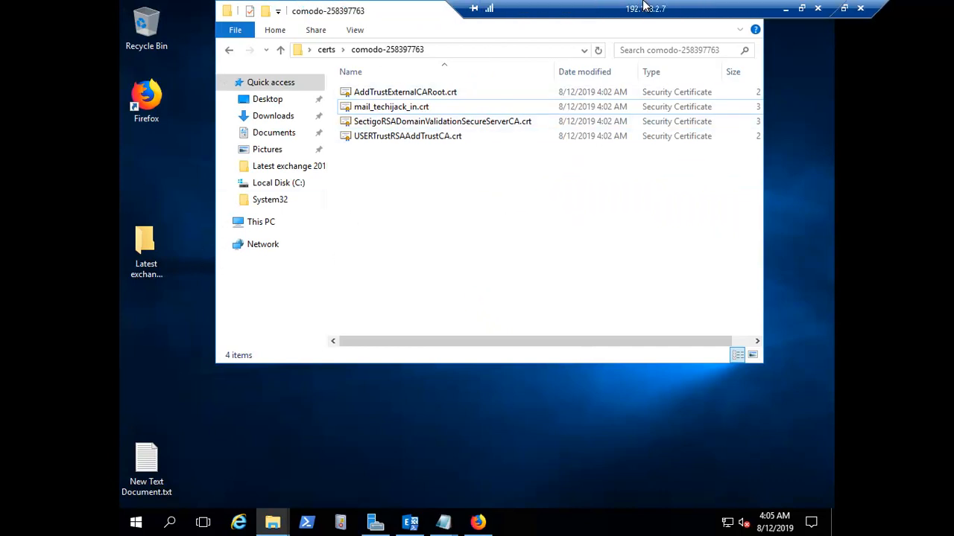
{"action": "left_click_drag", "start_coordinate": [385, 12], "coordinate": [391, 73]}
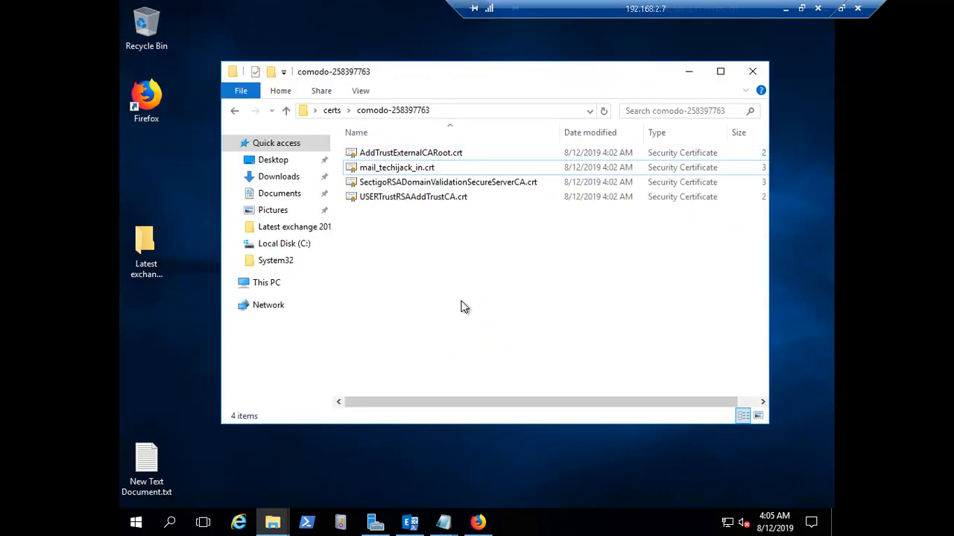
{"action": "left_click", "coordinate": [388, 170]}
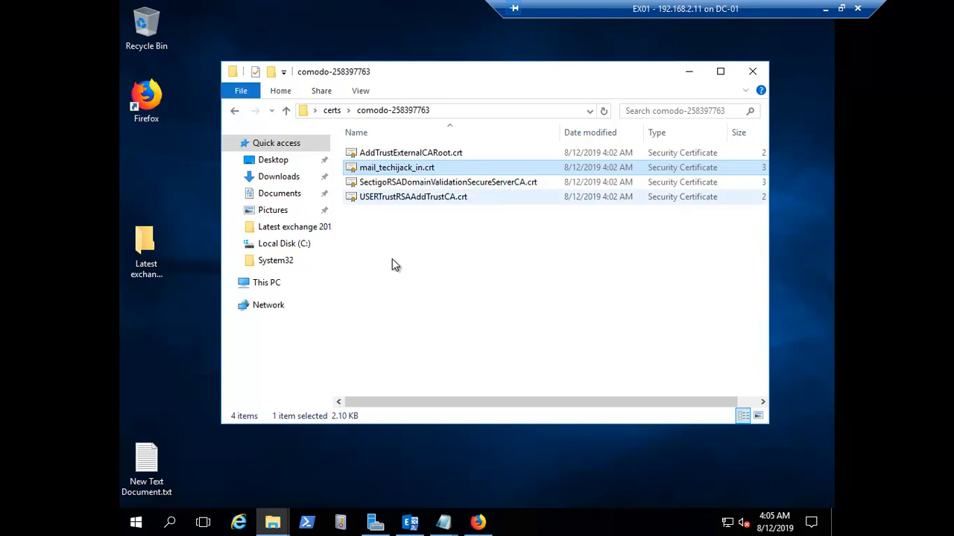
Check the Exchange admin center page's connection security, then return to the certificate folder
{"action": "left_click", "coordinate": [478, 522]}
{"action": "left_click", "coordinate": [171, 22]}
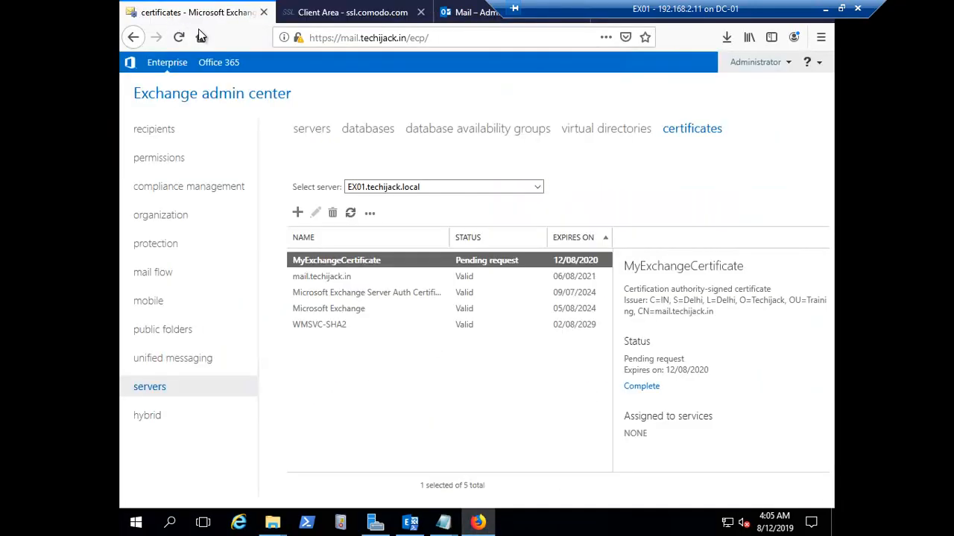
{"action": "left_click", "coordinate": [297, 39]}
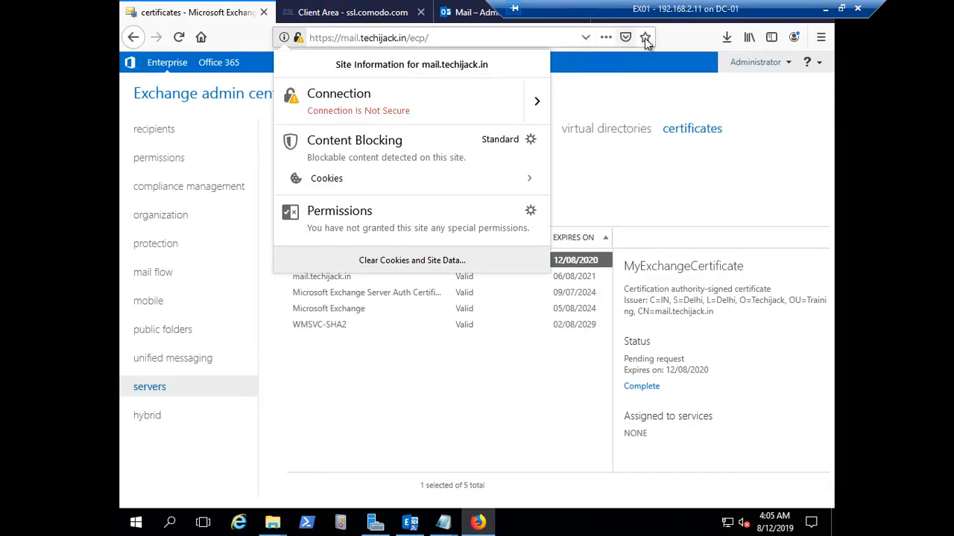
{"action": "left_click_drag", "start_coordinate": [718, 5], "coordinate": [527, 5]}
{"action": "left_click", "coordinate": [747, 14]}
{"action": "left_click", "coordinate": [750, 19]}
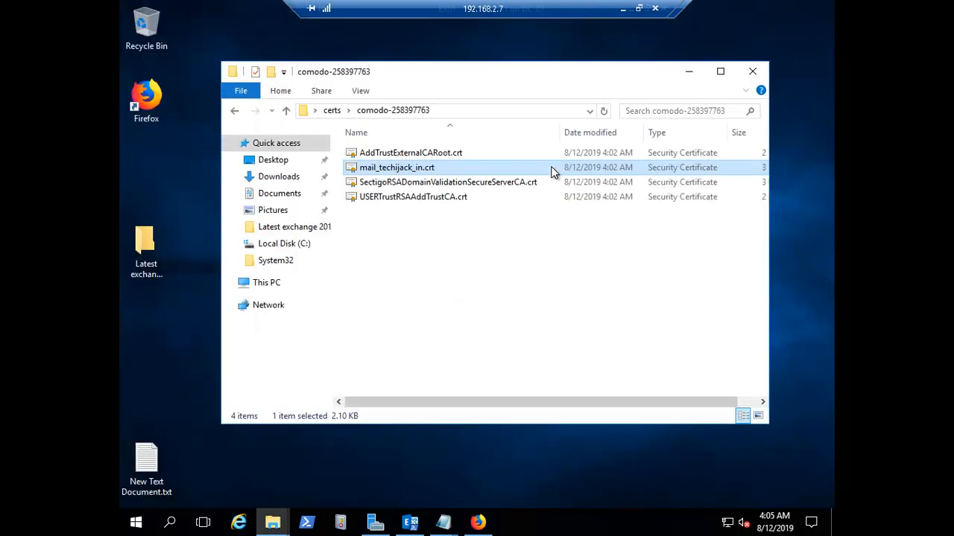
Copy mail_techijack_in.crt from the certs folder into Local Disk (C:)
{"action": "right_click", "coordinate": [377, 170]}
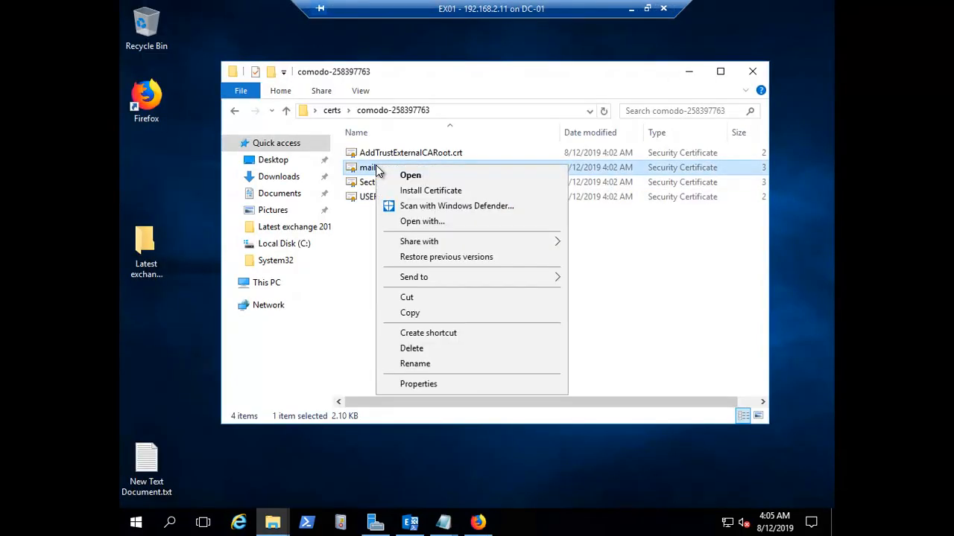
{"action": "left_click", "coordinate": [433, 314]}
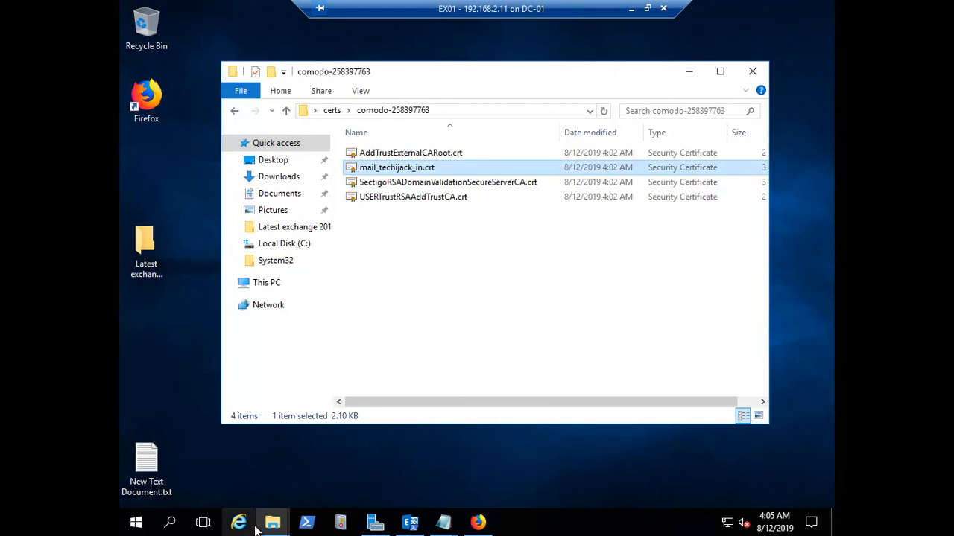
{"action": "mouse_move", "coordinate": [275, 527]}
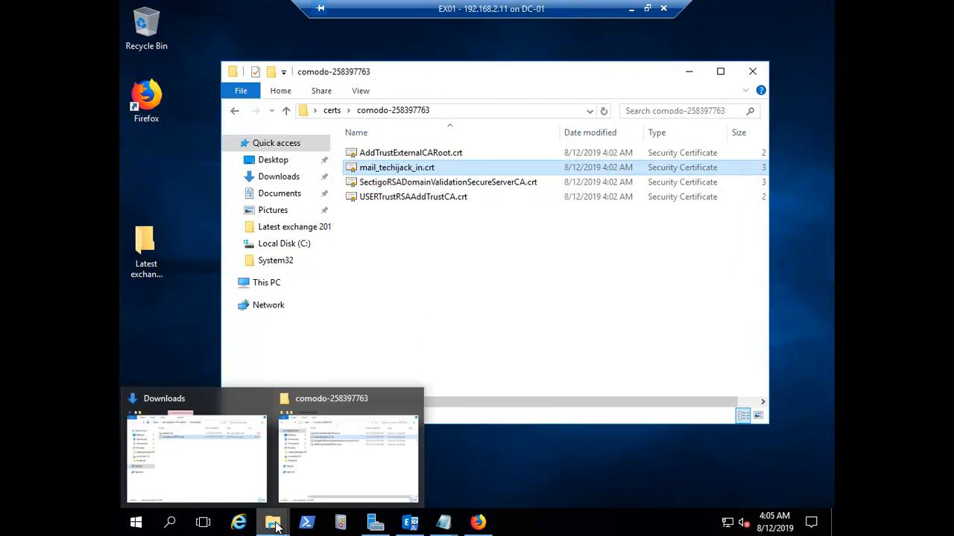
{"action": "left_click", "coordinate": [250, 411]}
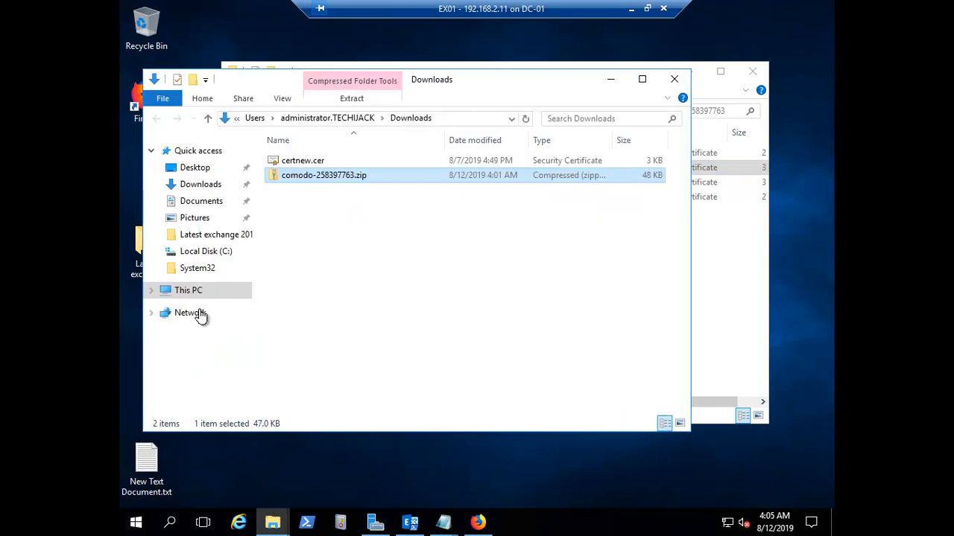
{"action": "left_click", "coordinate": [186, 292]}
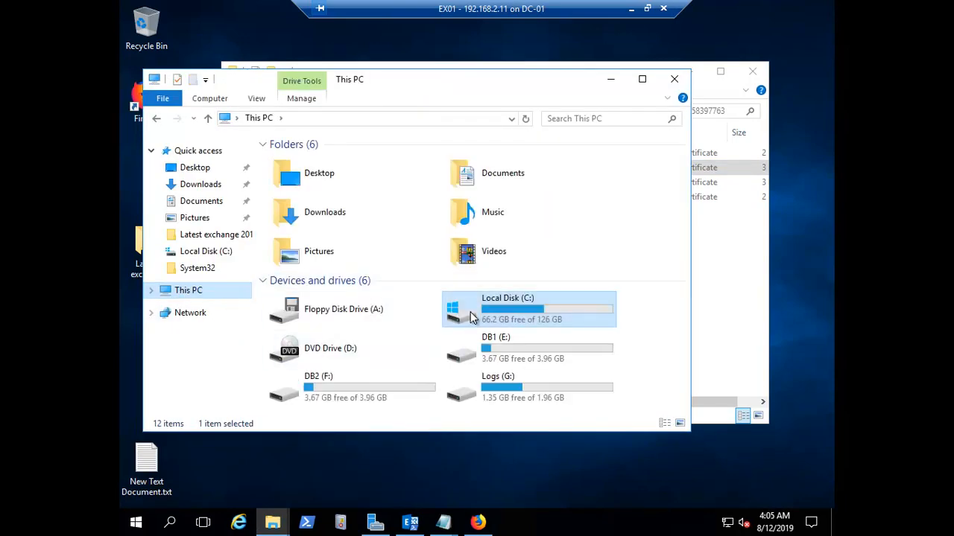
{"action": "double_click", "coordinate": [470, 317]}
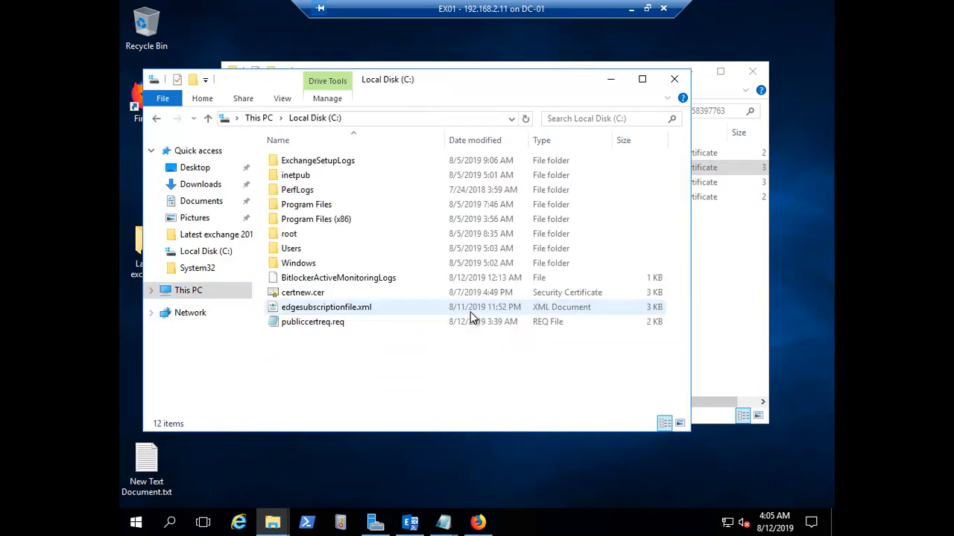
{"action": "right_click", "coordinate": [311, 342]}
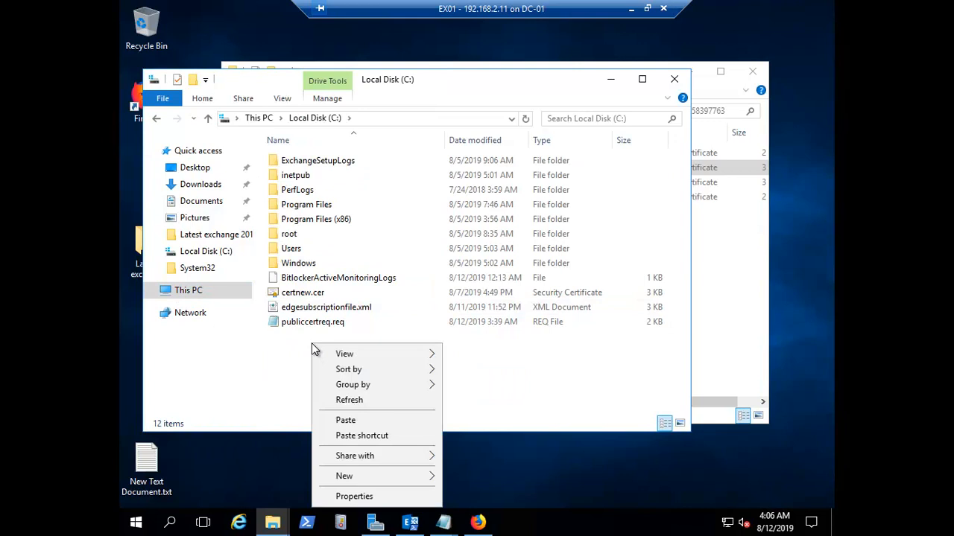
{"action": "left_click", "coordinate": [348, 418]}
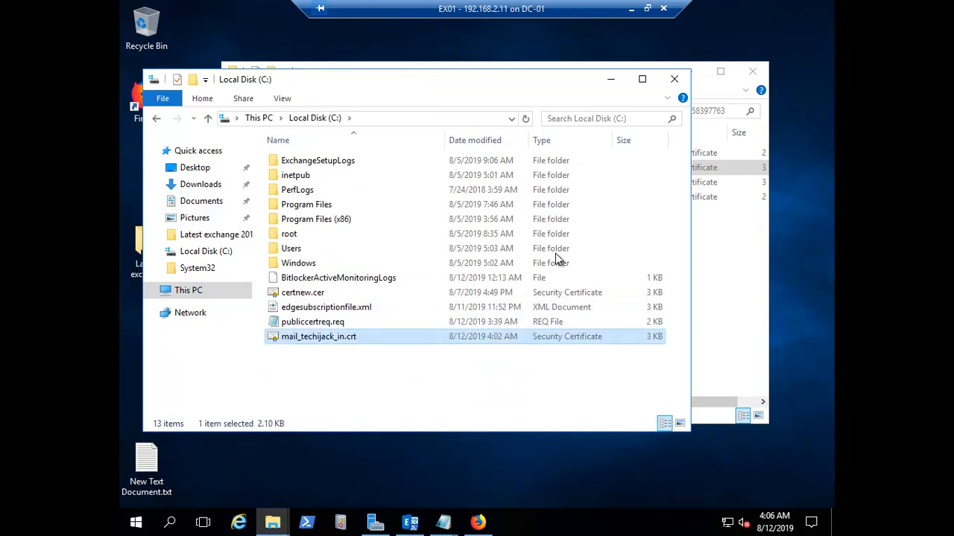
Leave the pasted certificate's name unchanged and minimize both Explorer windows
{"action": "right_click", "coordinate": [327, 336]}
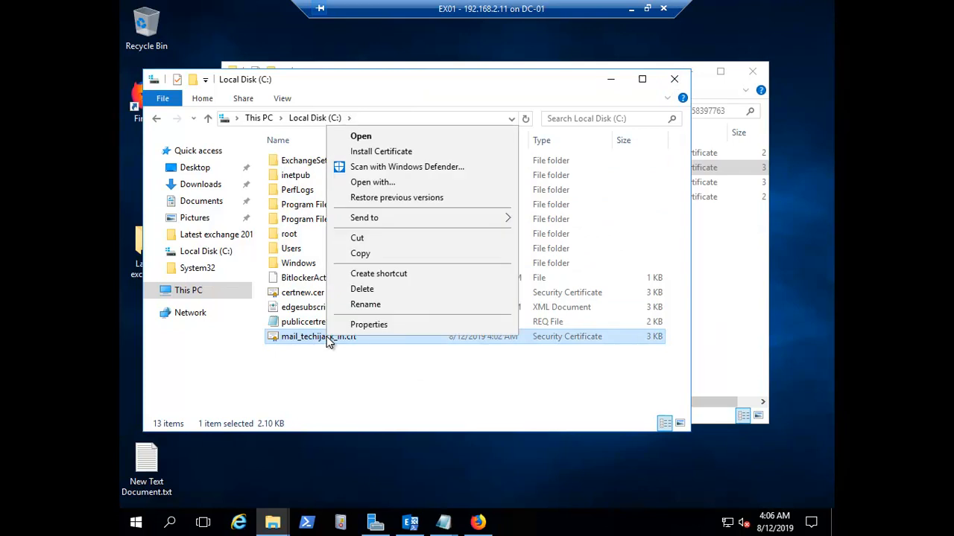
{"action": "left_click", "coordinate": [383, 308]}
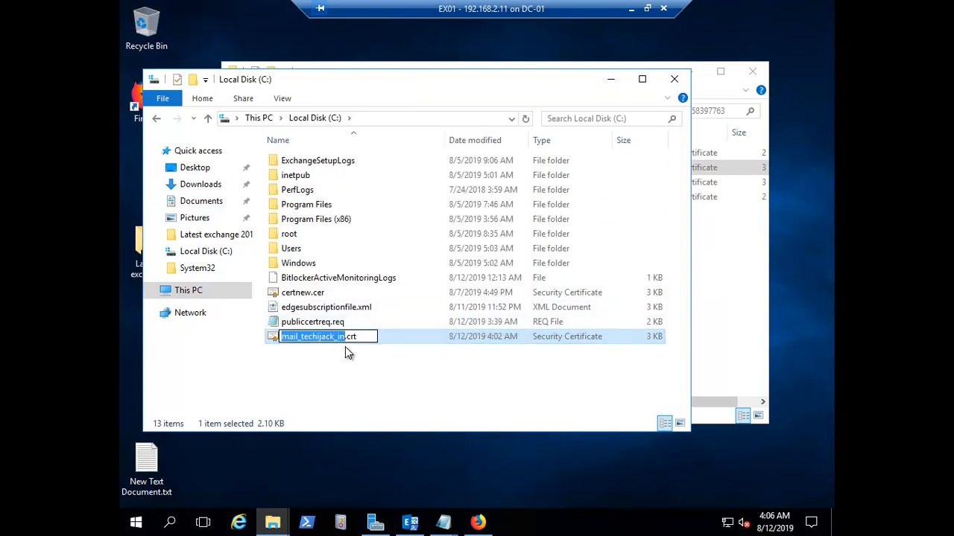
{"action": "left_click", "coordinate": [370, 383]}
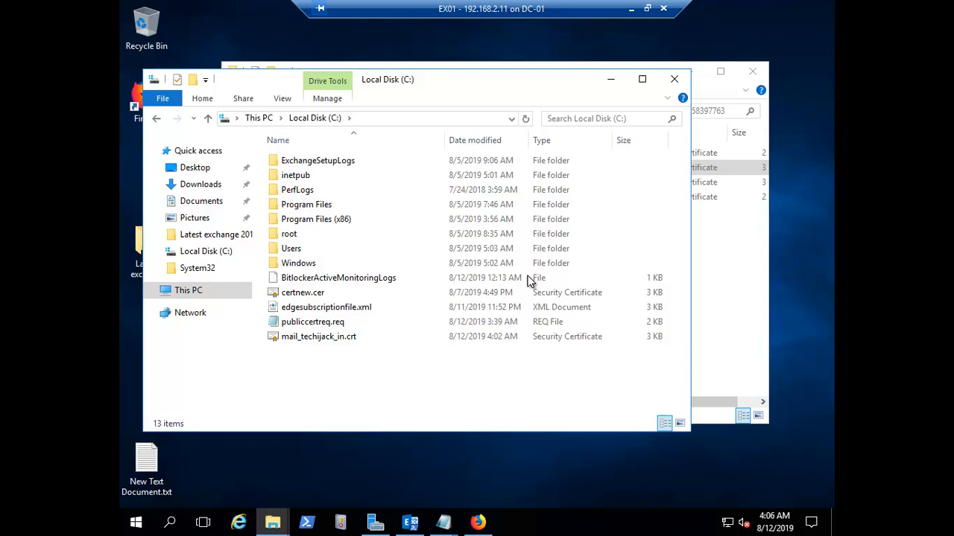
{"action": "left_click", "coordinate": [614, 84]}
{"action": "left_click", "coordinate": [686, 71]}
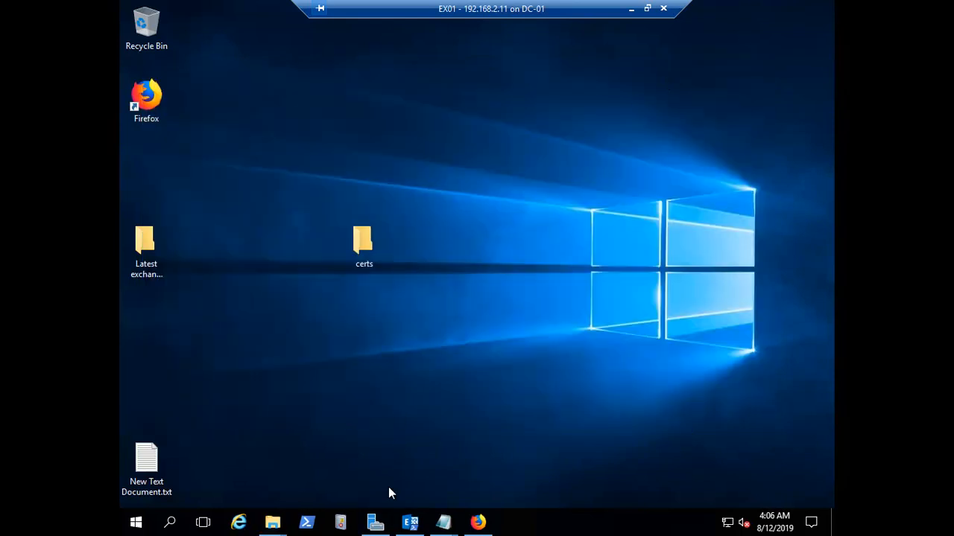
Complete the pending MyExchangeCertificate request by importing \\EX01\c$\mail_techijack_in.crt
{"action": "left_click", "coordinate": [472, 525]}
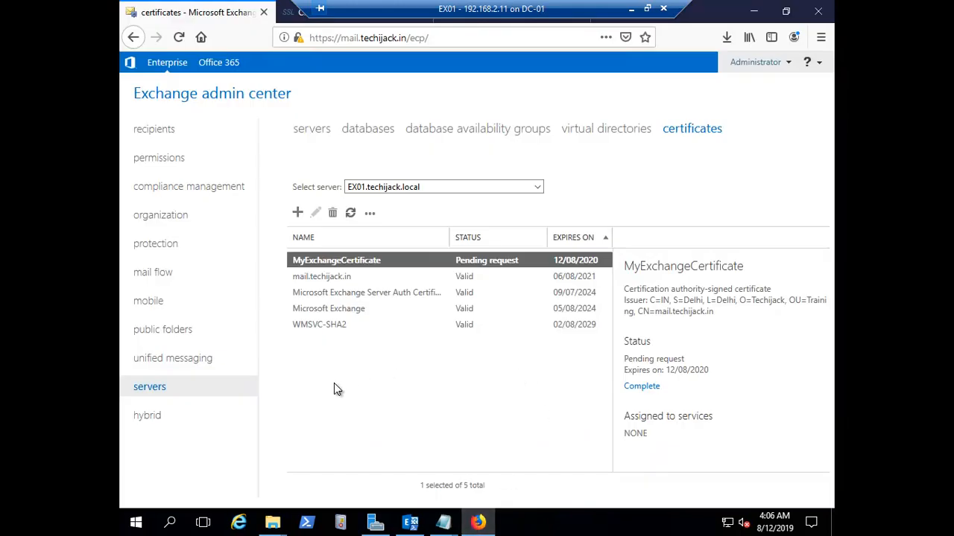
{"action": "left_click", "coordinate": [412, 269]}
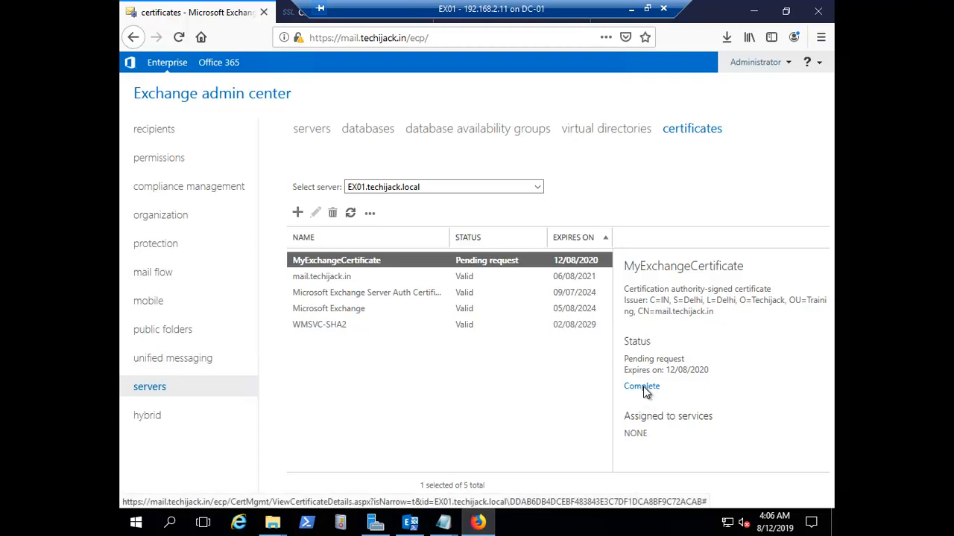
{"action": "left_click", "coordinate": [643, 387]}
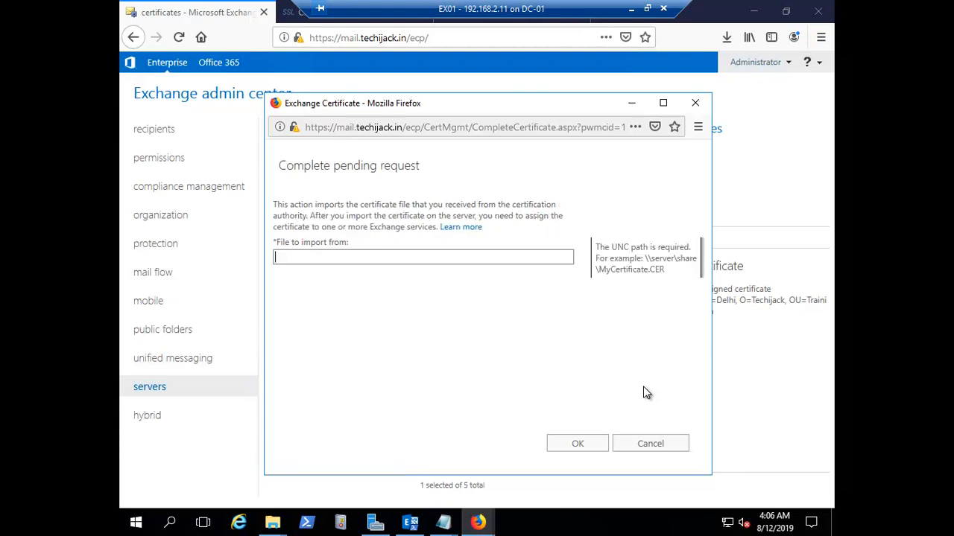
{"action": "left_click", "coordinate": [302, 258]}
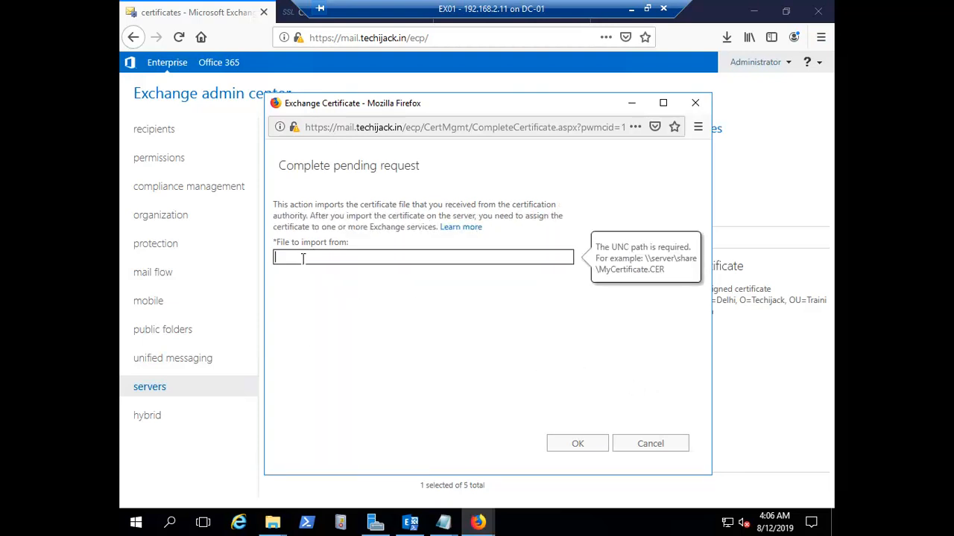
{"action": "type", "text": "\\\\EX"}
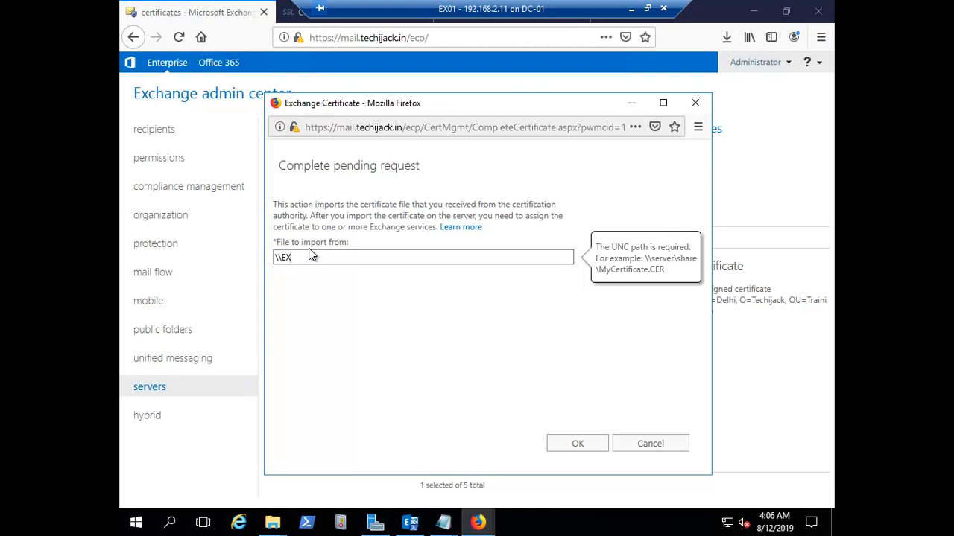
{"action": "type", "text": "01\\c$\\"}
{"action": "type", "text": "mail_techijack_in.crt"}
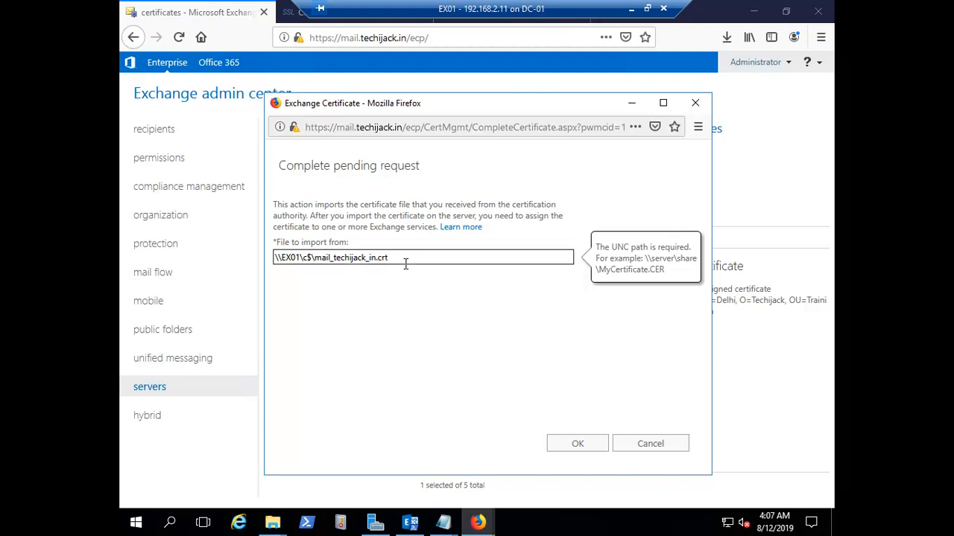
{"action": "left_click", "coordinate": [574, 449]}
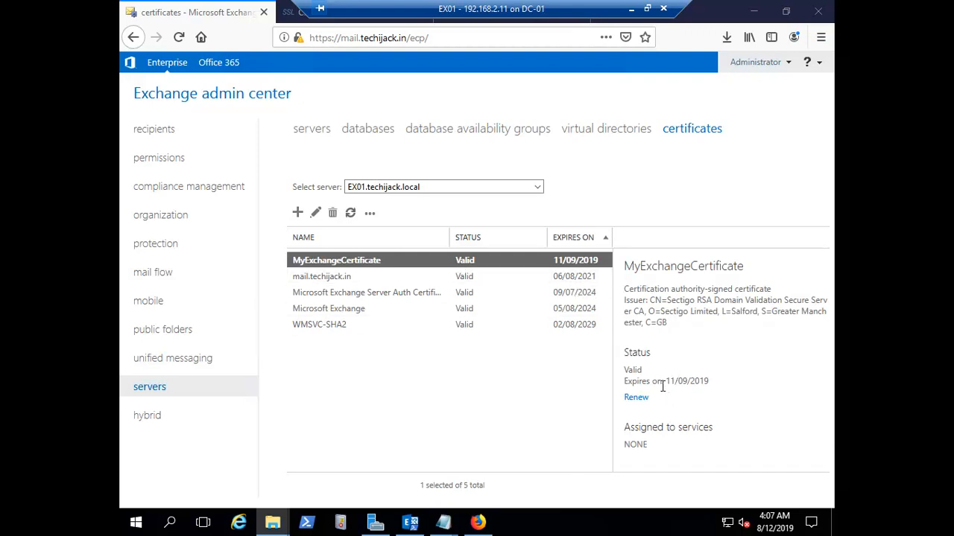
{"action": "left_click_drag", "start_coordinate": [668, 382], "coordinate": [709, 384]}
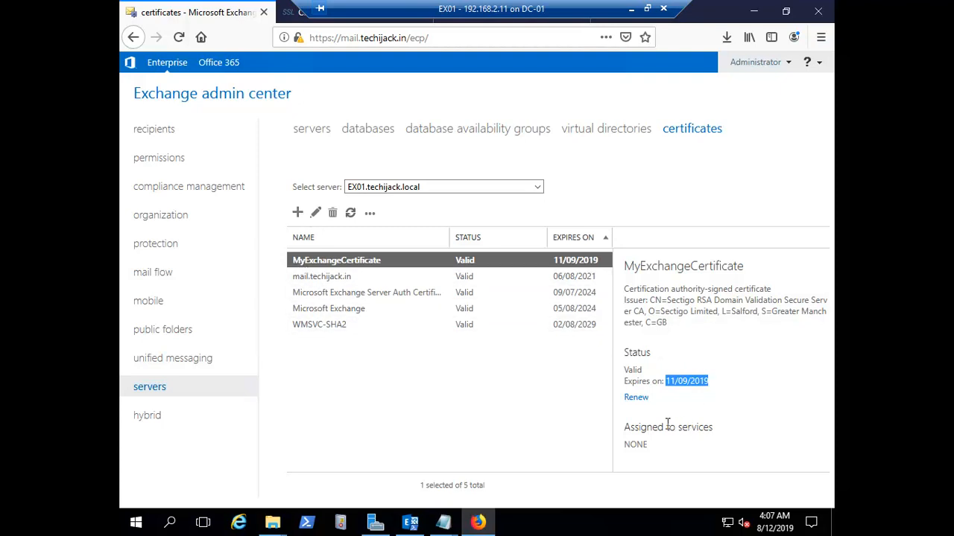
{"action": "left_click", "coordinate": [313, 275]}
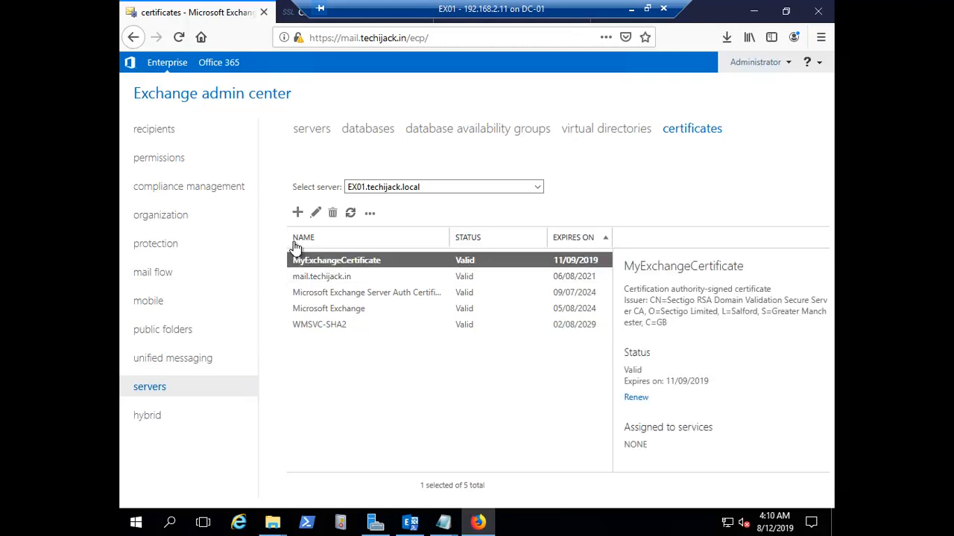
{"action": "left_click", "coordinate": [317, 215]}
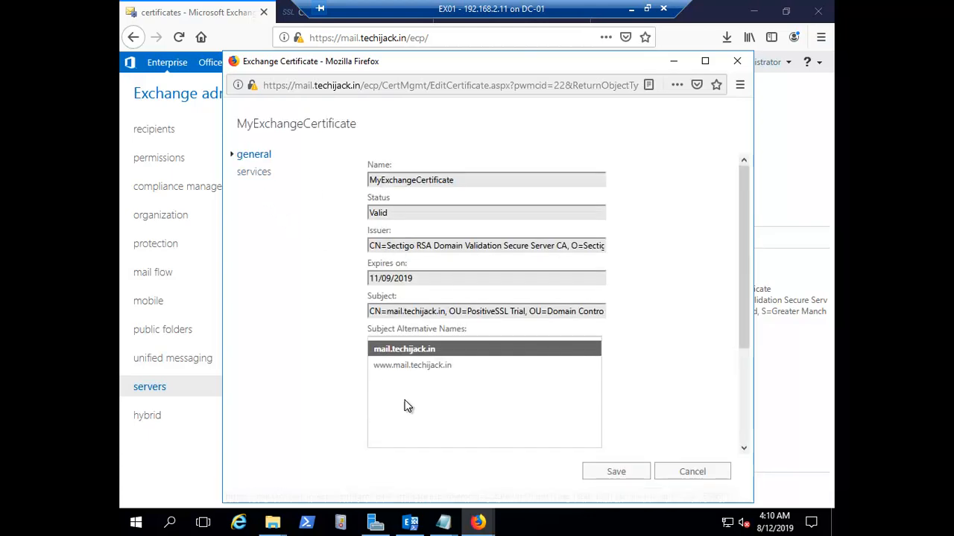
{"action": "left_click", "coordinate": [428, 384]}
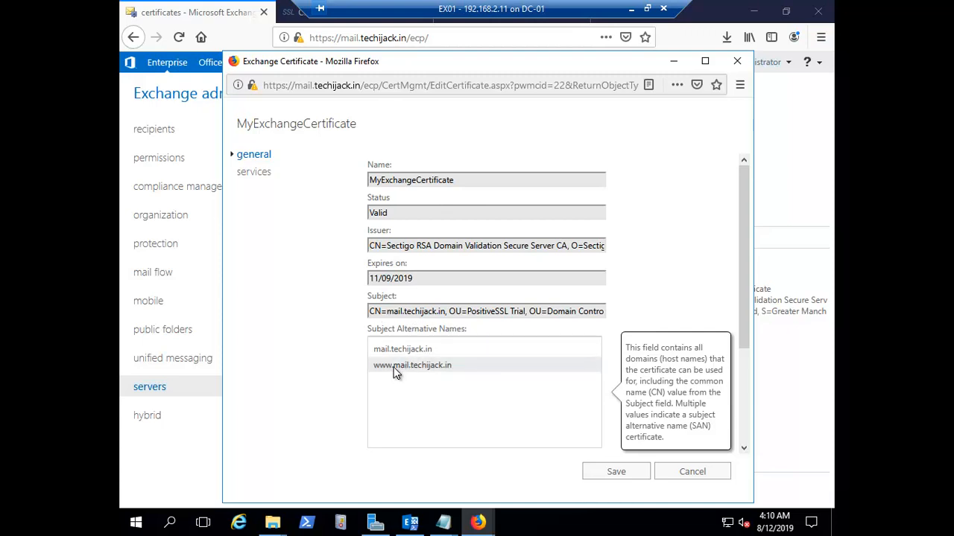
{"action": "left_click", "coordinate": [394, 352]}
{"action": "left_click", "coordinate": [378, 367]}
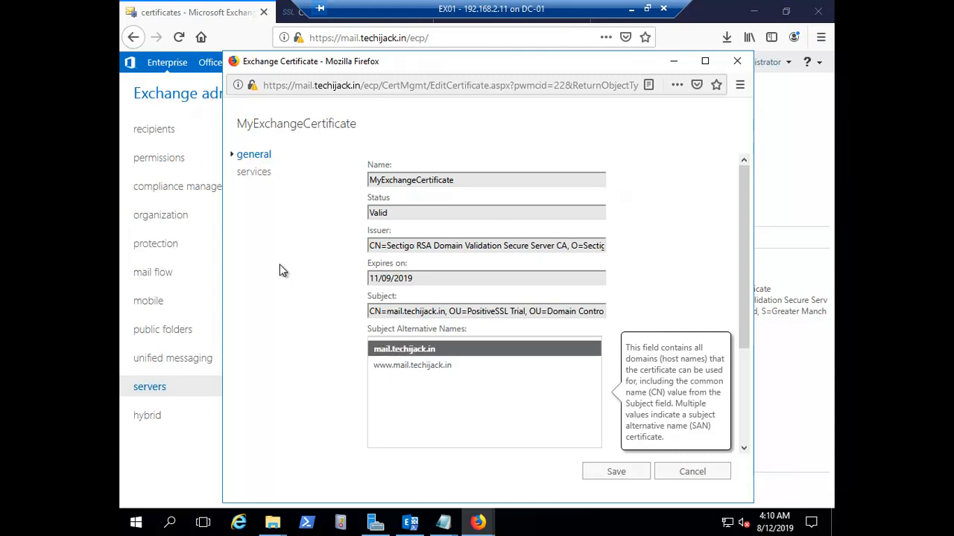
Assign the certificate to IIS, IMAP and SMTP, accepting replacement of the default SMTP certificate
{"action": "left_click", "coordinate": [252, 174]}
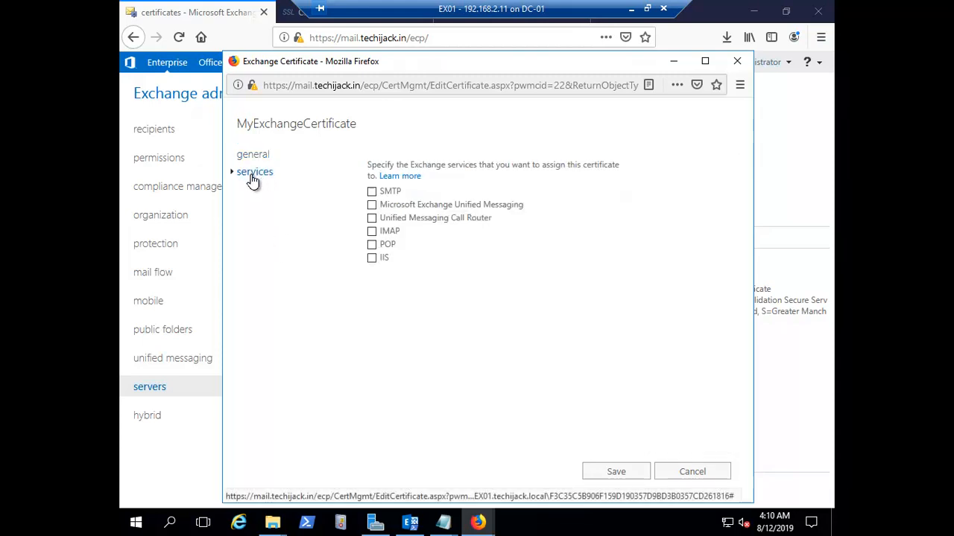
{"action": "left_click", "coordinate": [371, 258]}
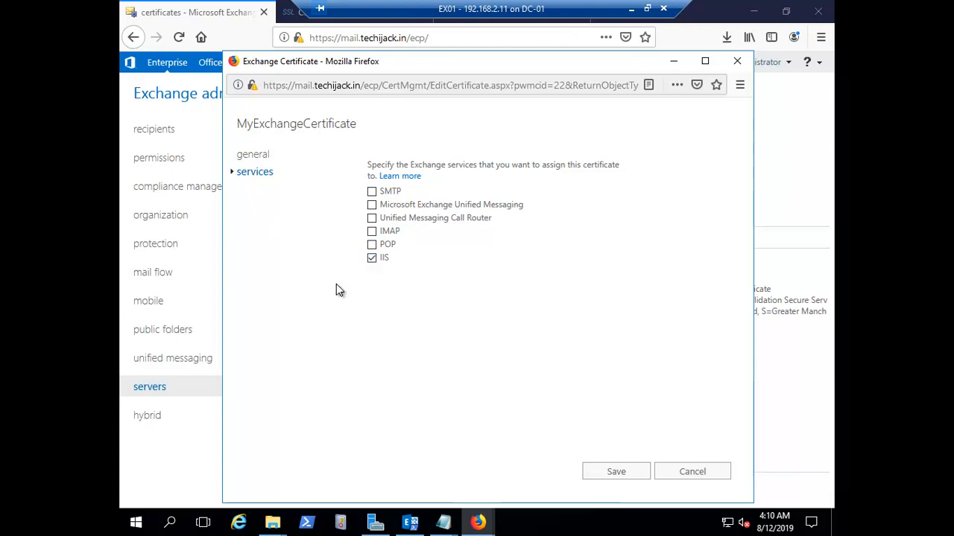
{"action": "left_click", "coordinate": [371, 232]}
{"action": "left_click", "coordinate": [372, 192]}
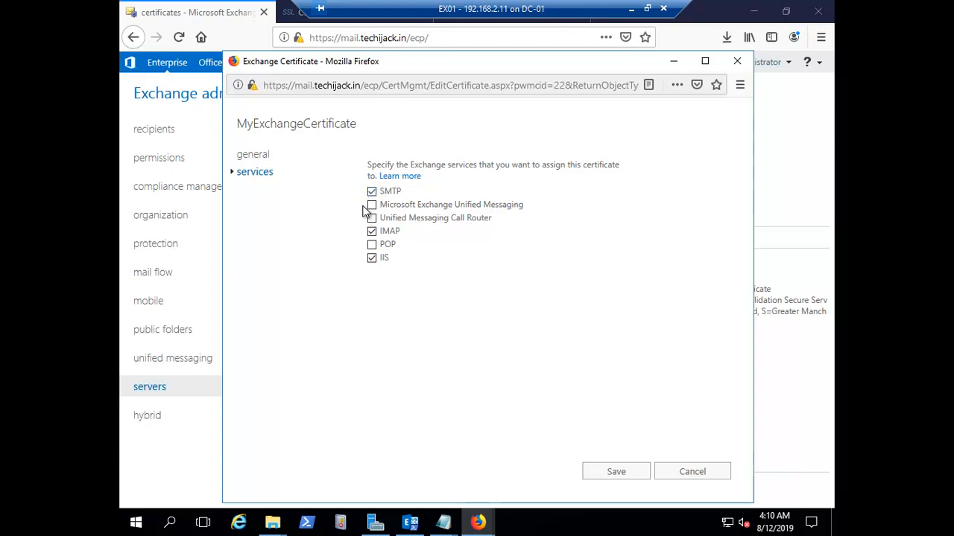
{"action": "left_click", "coordinate": [620, 483]}
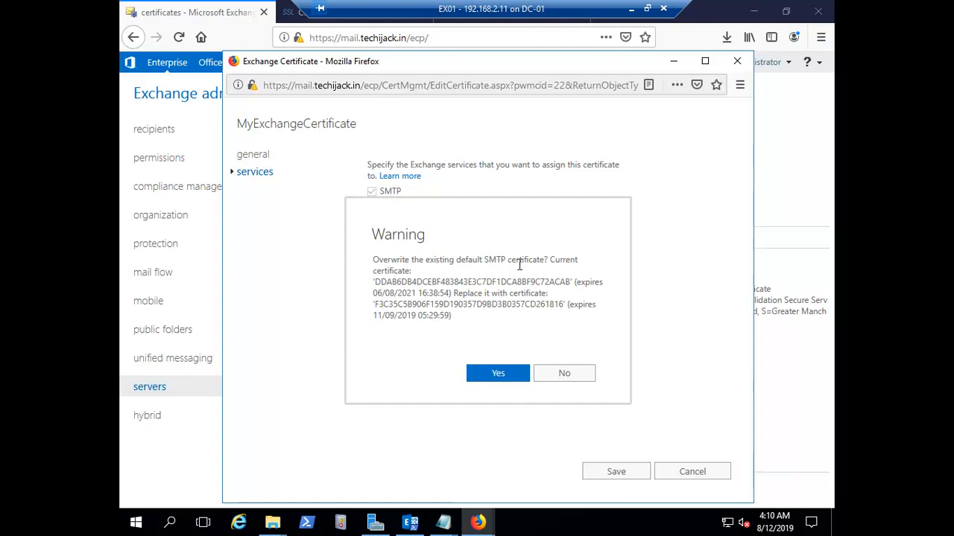
{"action": "left_click", "coordinate": [493, 375]}
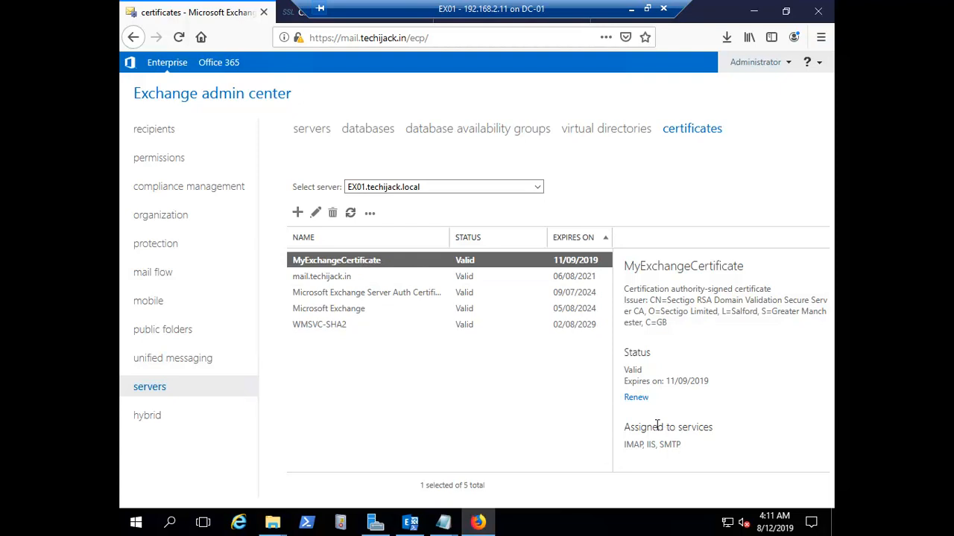
{"action": "left_click_drag", "start_coordinate": [657, 427], "coordinate": [712, 428]}
{"action": "left_click_drag", "start_coordinate": [623, 445], "coordinate": [684, 452]}
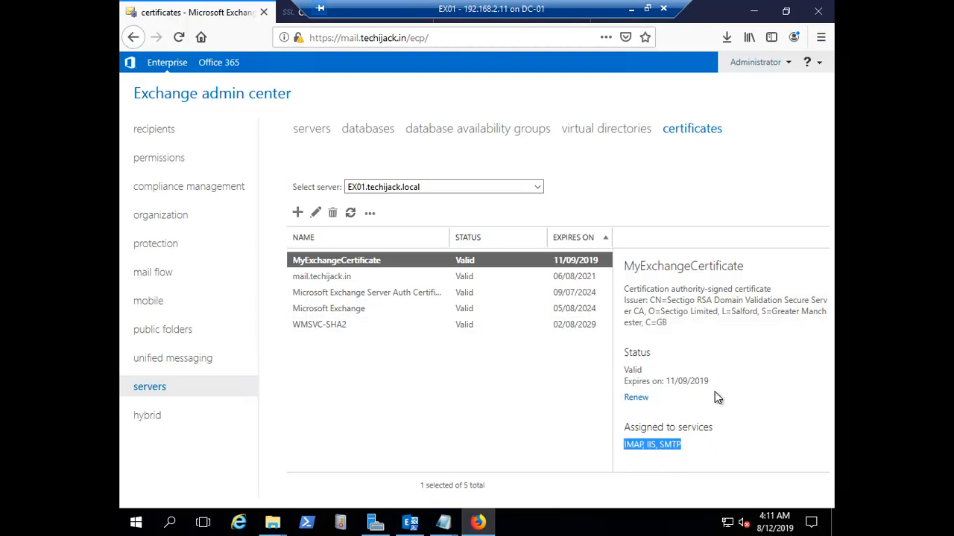
{"action": "left_click", "coordinate": [743, 366]}
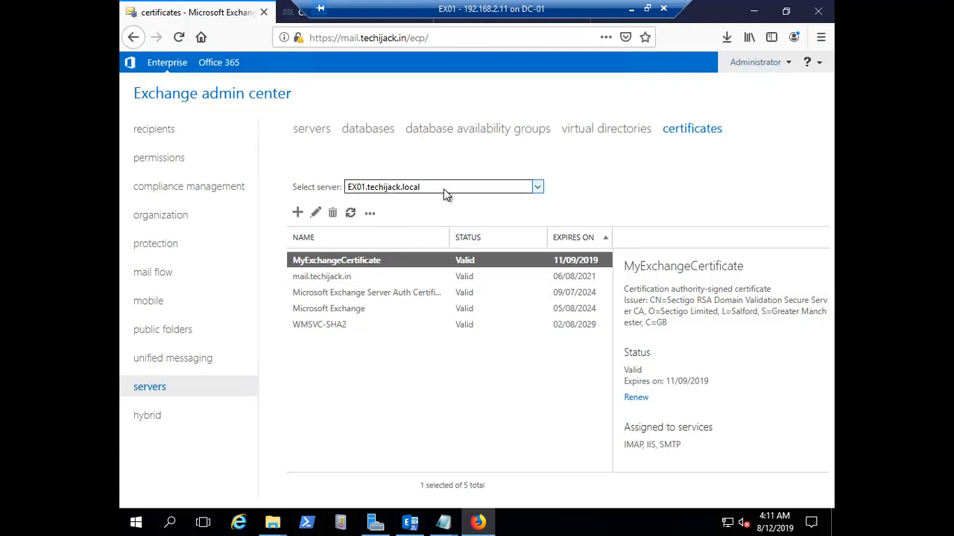
{"action": "left_click", "coordinate": [314, 36]}
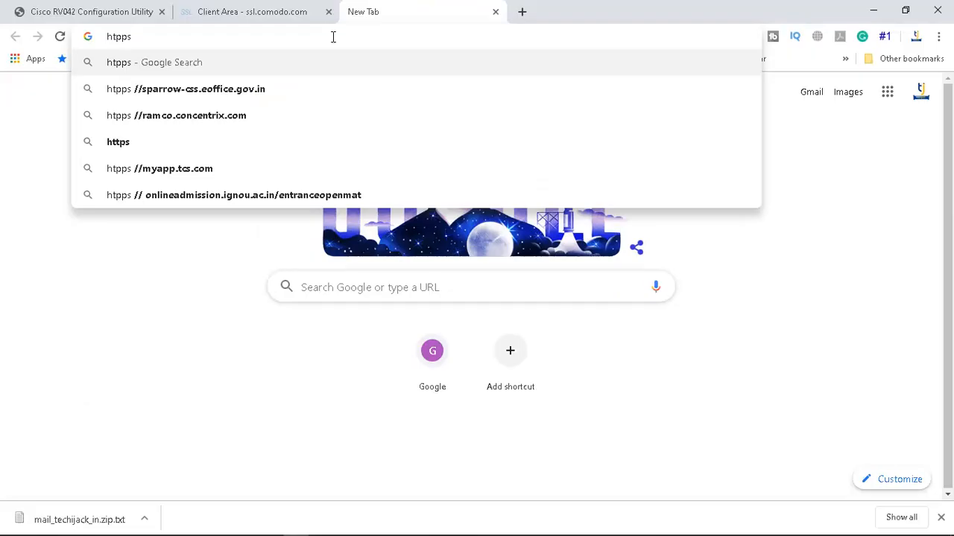
{"action": "type", "text": "://"}
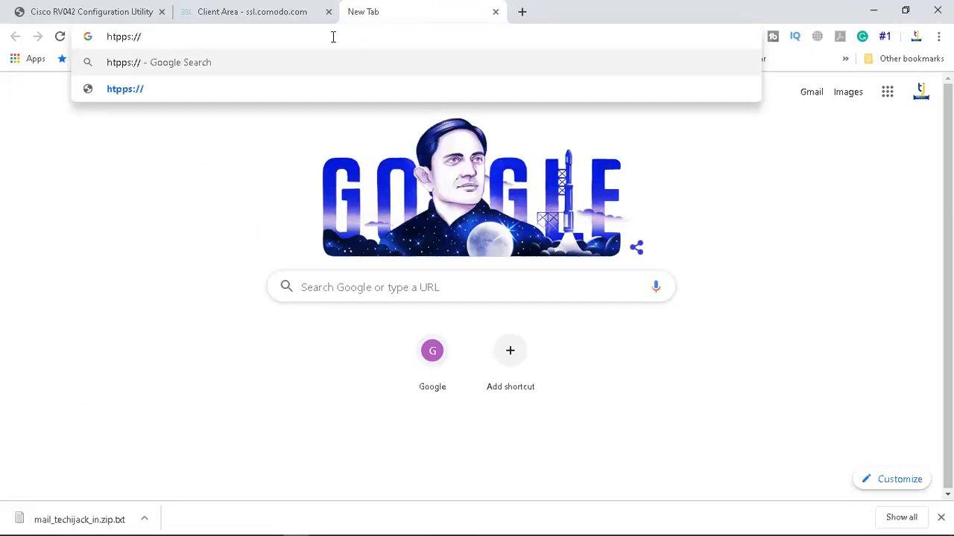
{"action": "type", "text": "mail.t"}
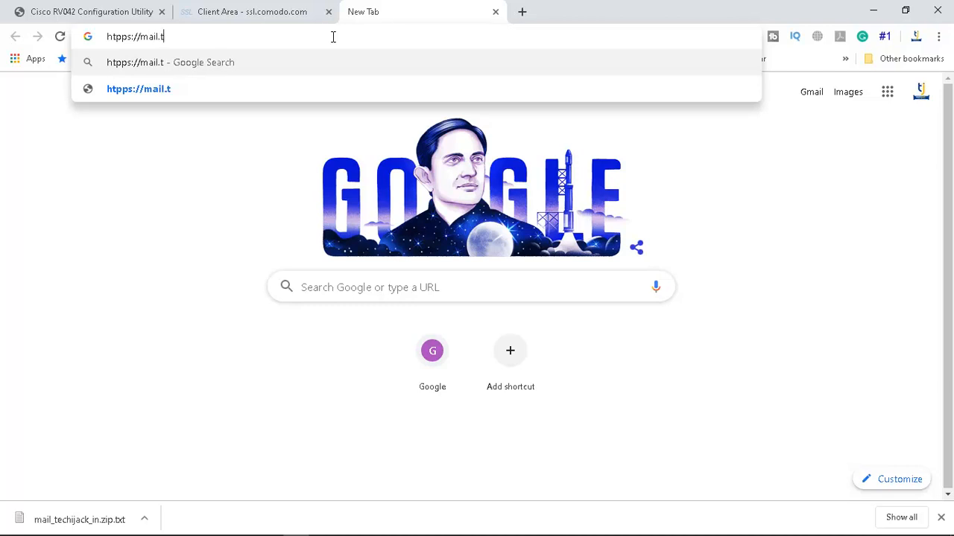
{"action": "type", "text": "echijack.in"}
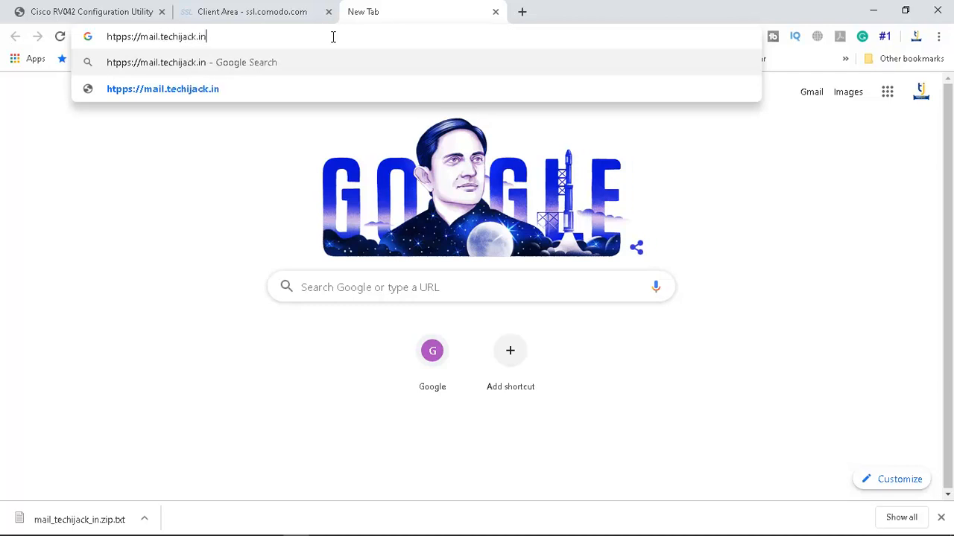
{"action": "type", "text": "/owa"}
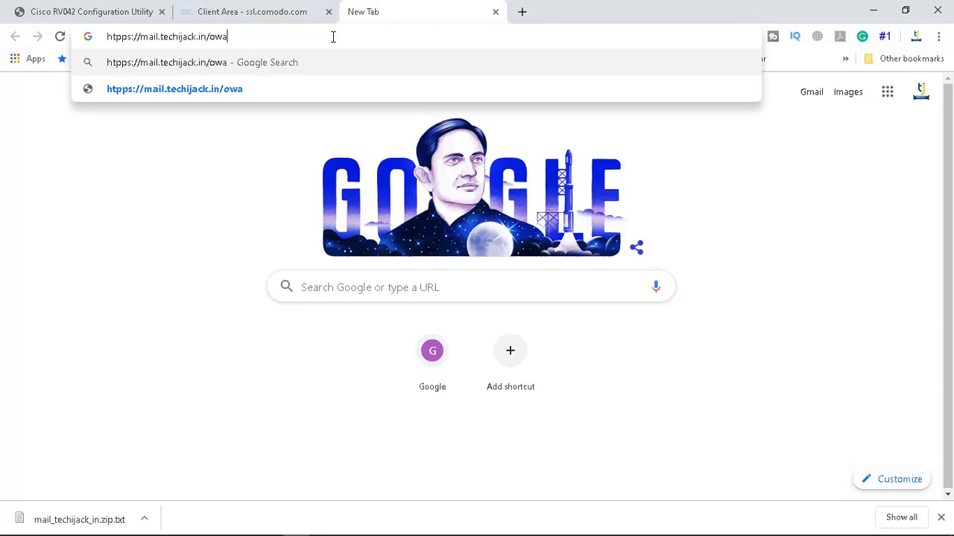
{"action": "key", "text": "Return"}
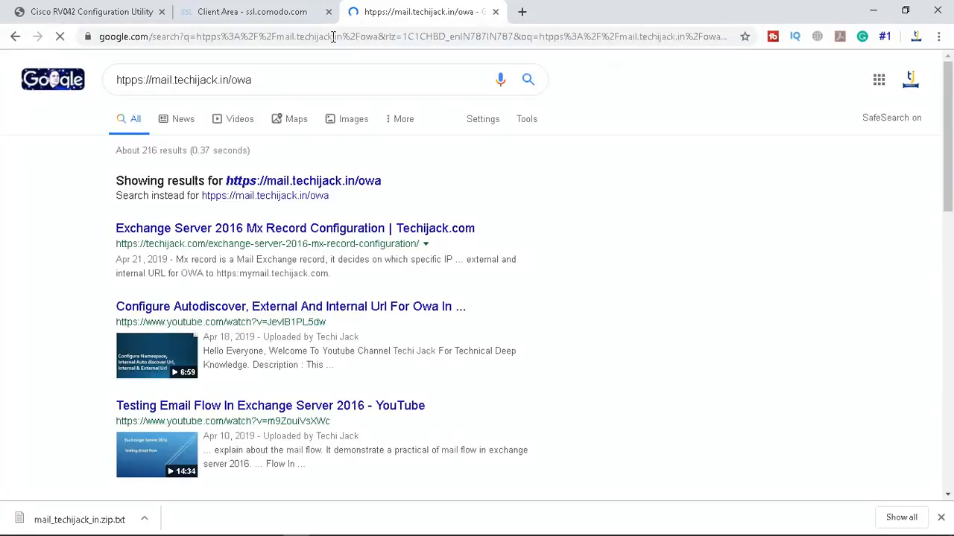
{"action": "left_click", "coordinate": [181, 38]}
{"action": "left_click", "coordinate": [181, 39]}
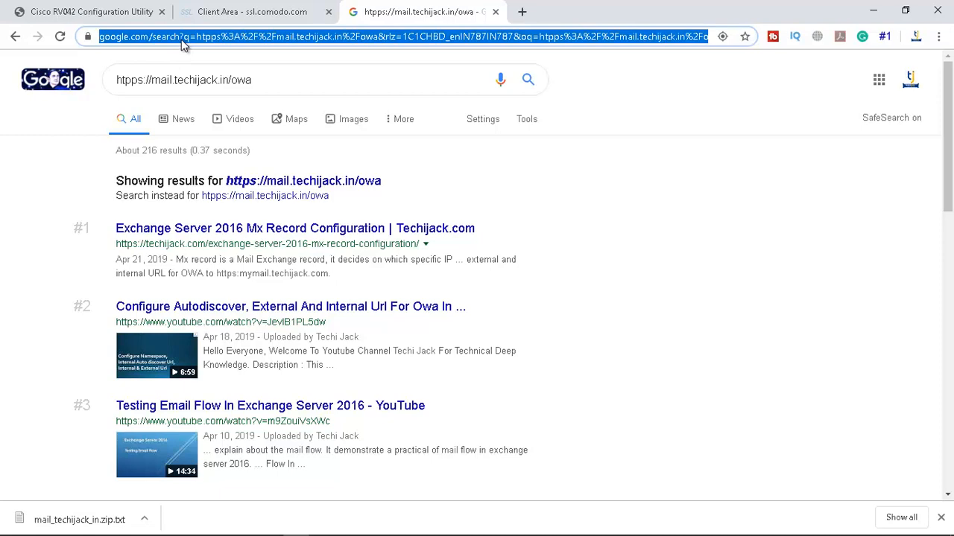
{"action": "type", "text": "https:"}
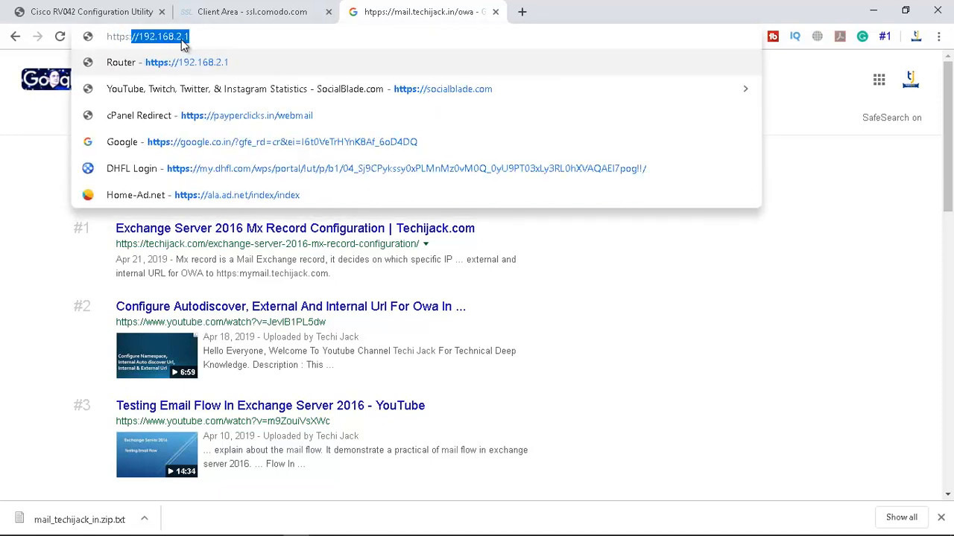
{"action": "type", "text": "//mail.techijack.in/owa"}
{"action": "key", "text": "Return"}
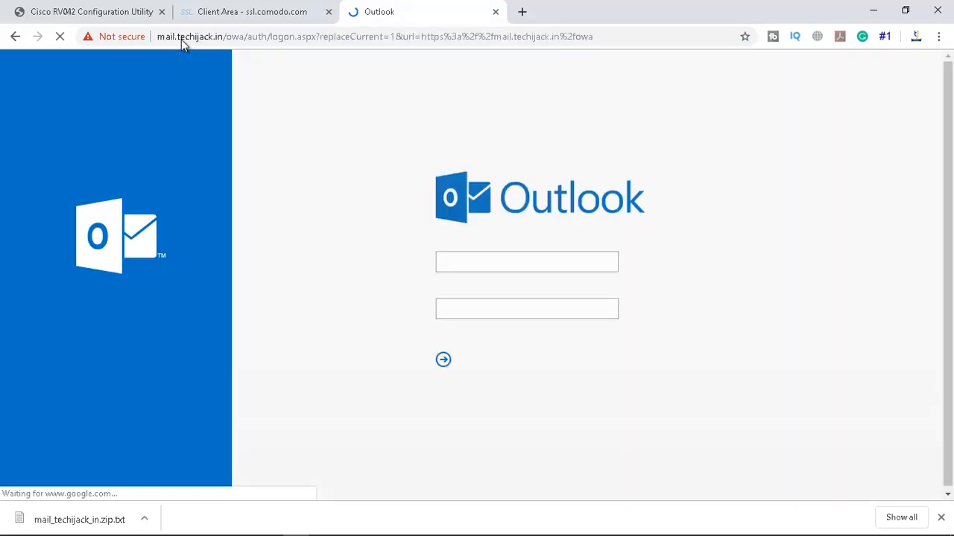
Inspect the Not secure site's certificate, issued by techijack-DC-01-CA
{"action": "left_click", "coordinate": [120, 37]}
{"action": "left_click", "coordinate": [166, 198]}
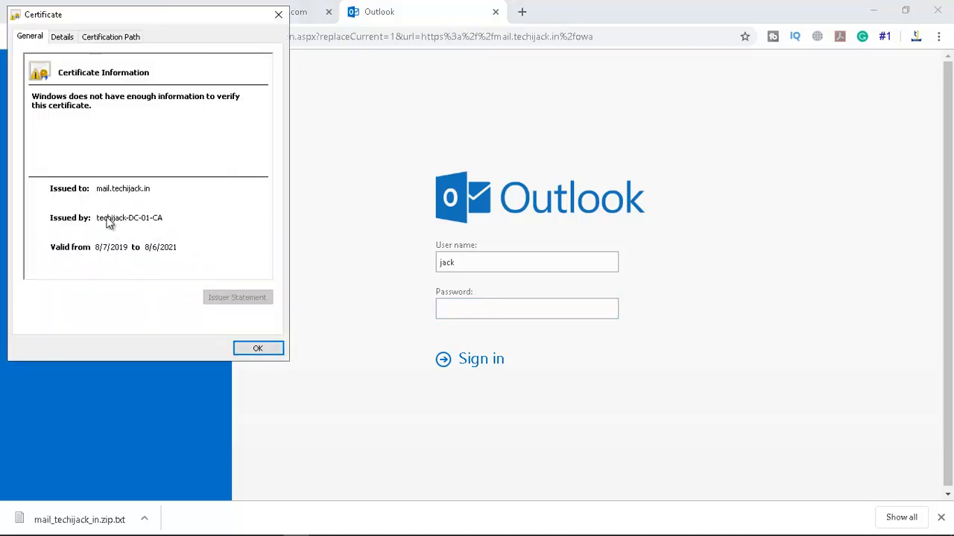
{"action": "left_click", "coordinate": [257, 349]}
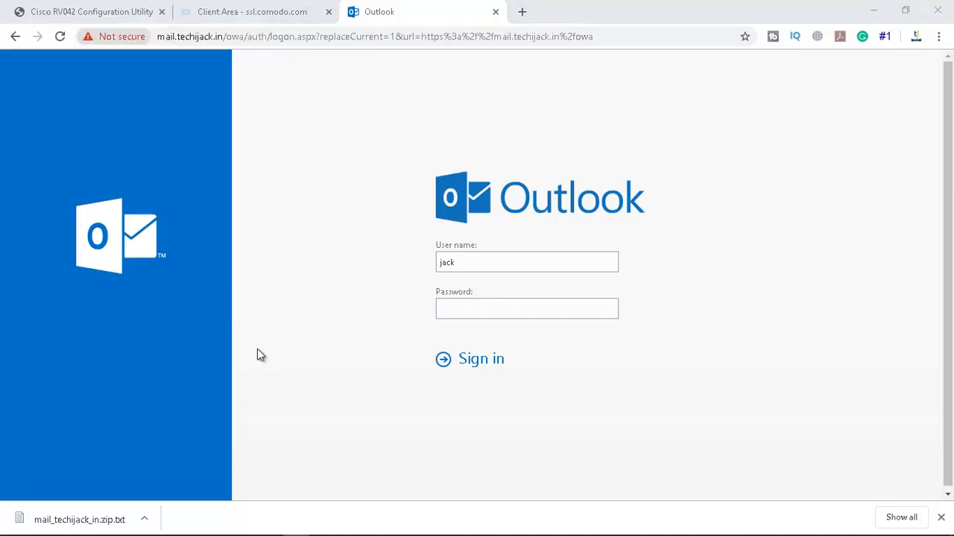
Open a new Chrome incognito window
{"action": "left_click", "coordinate": [940, 40]}
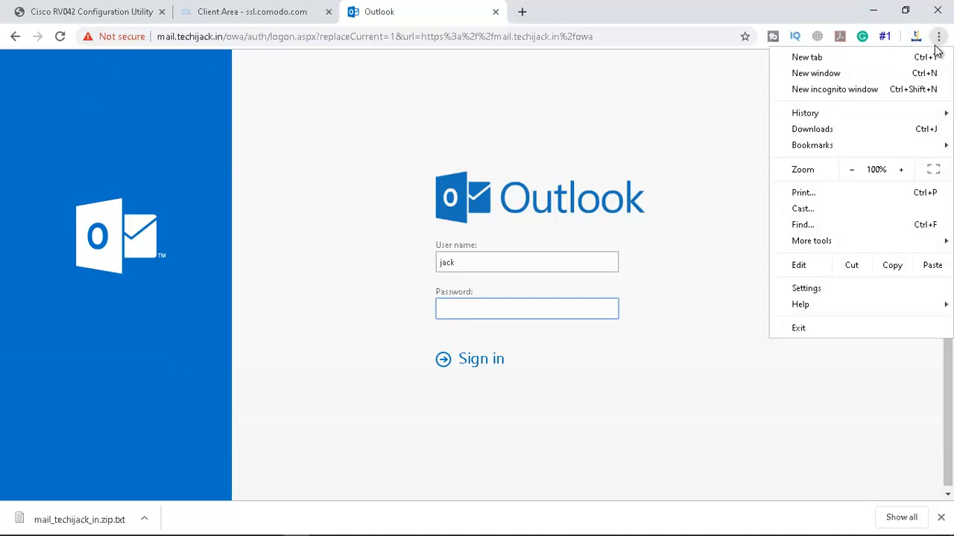
{"action": "left_click", "coordinate": [774, 103]}
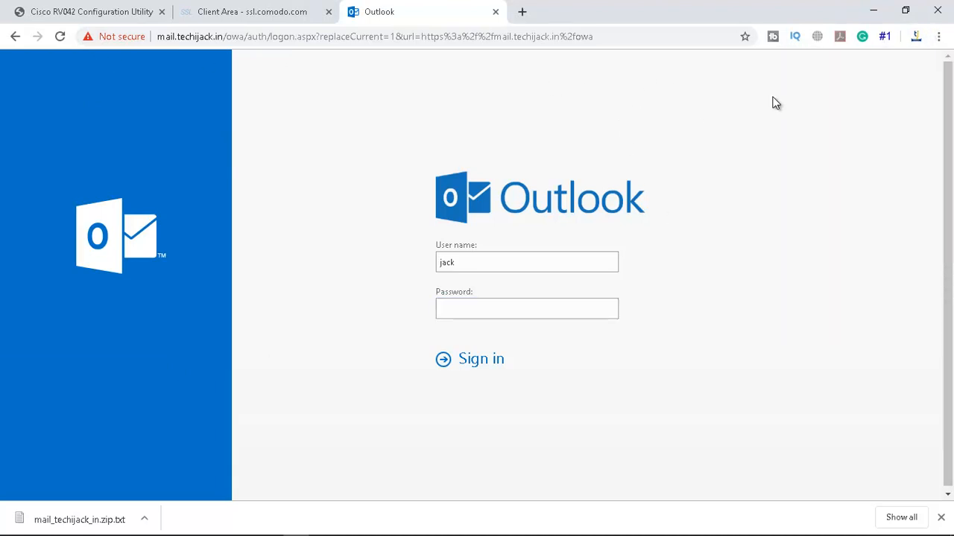
{"action": "left_click", "coordinate": [938, 36]}
{"action": "left_click", "coordinate": [873, 90]}
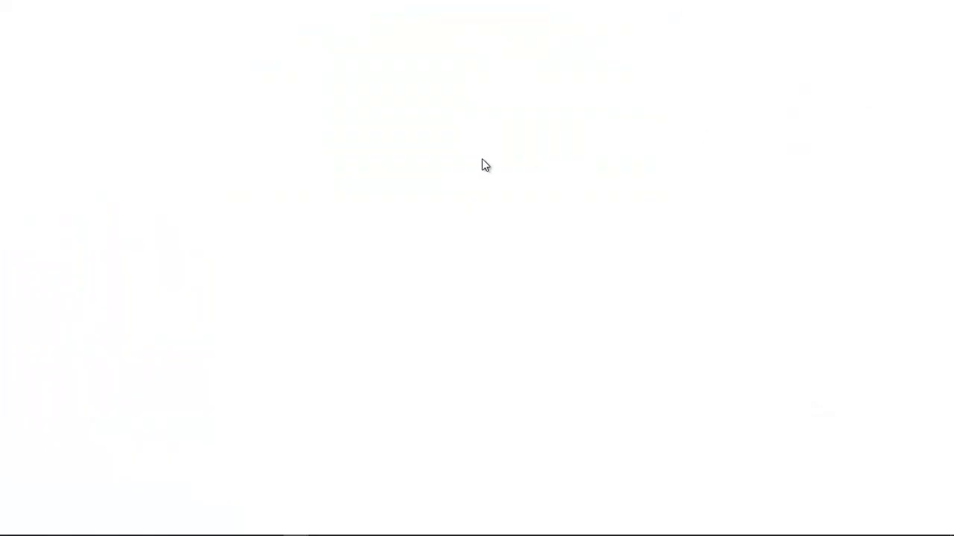
{"action": "type", "text": "https://mail.techijack.in/owa"}
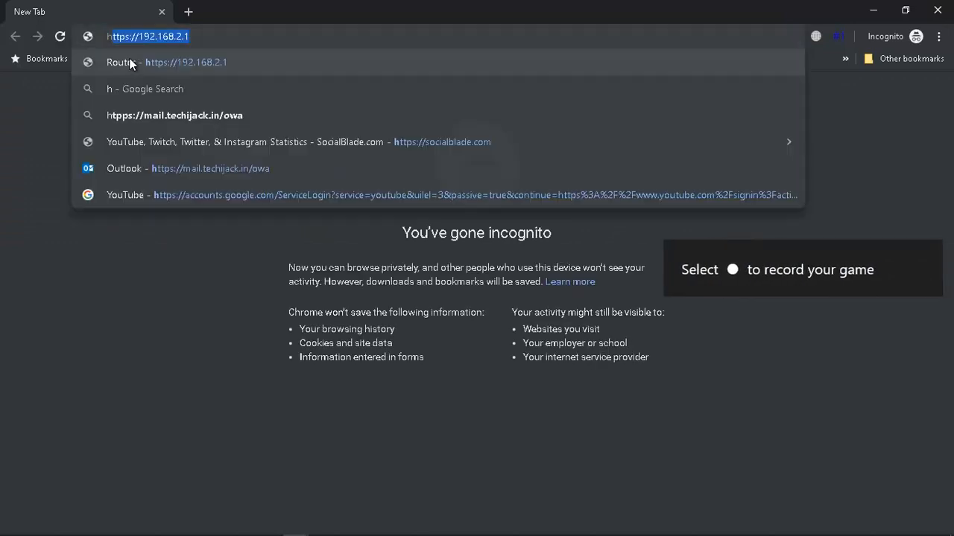
{"action": "key", "text": "Return"}
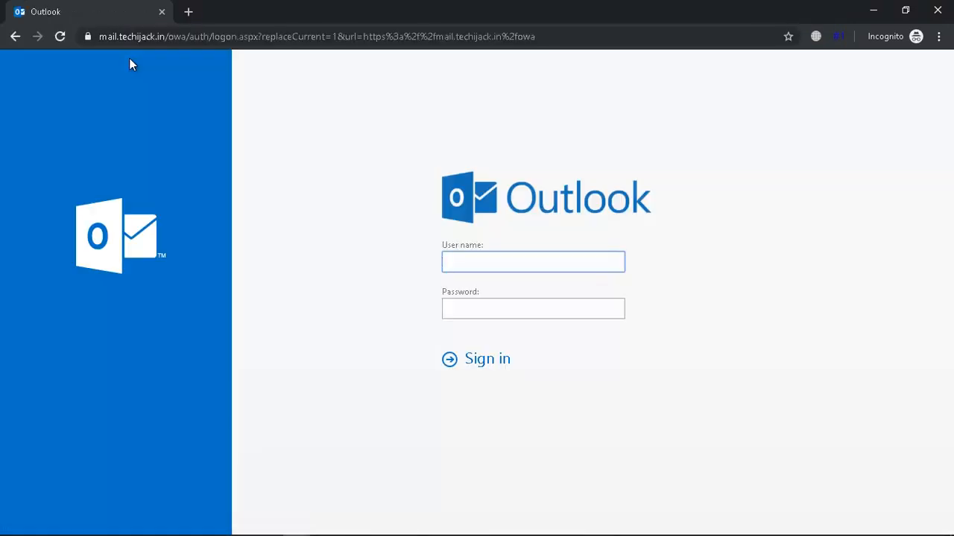
{"action": "left_click", "coordinate": [88, 38]}
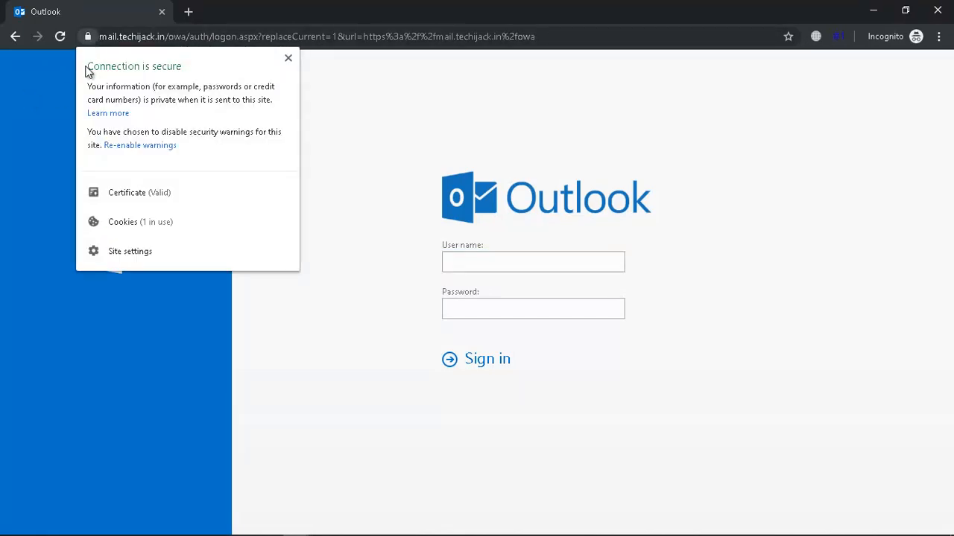
{"action": "left_click", "coordinate": [135, 194]}
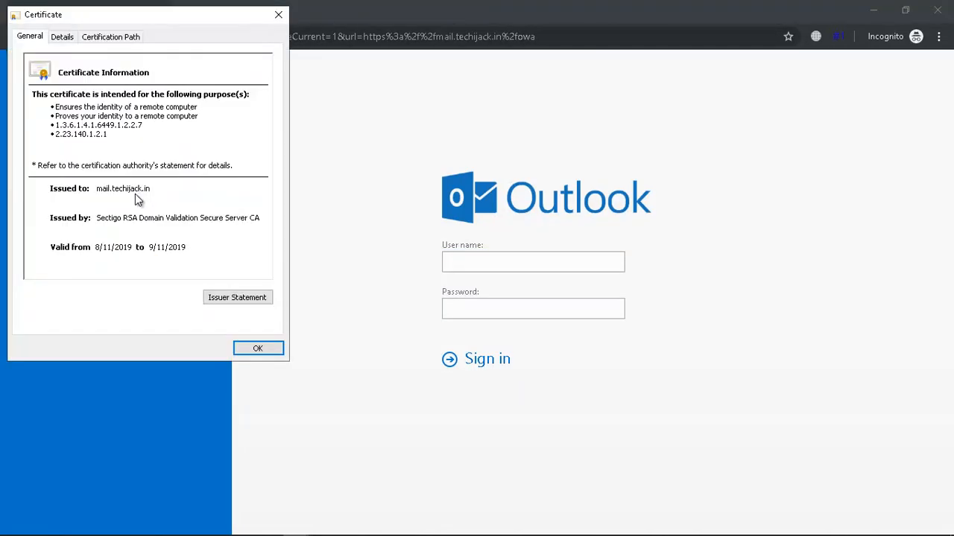
{"action": "left_click", "coordinate": [96, 188]}
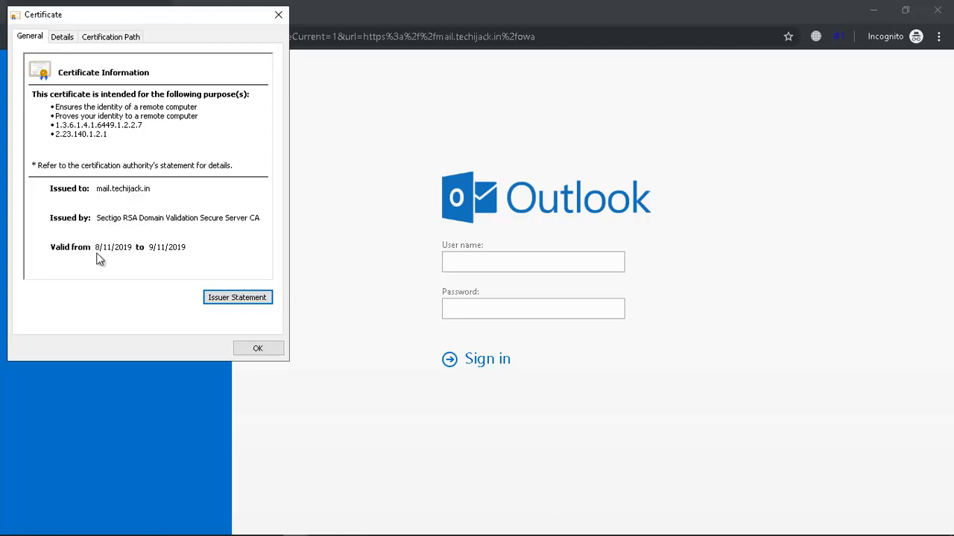
{"action": "left_click", "coordinate": [258, 348]}
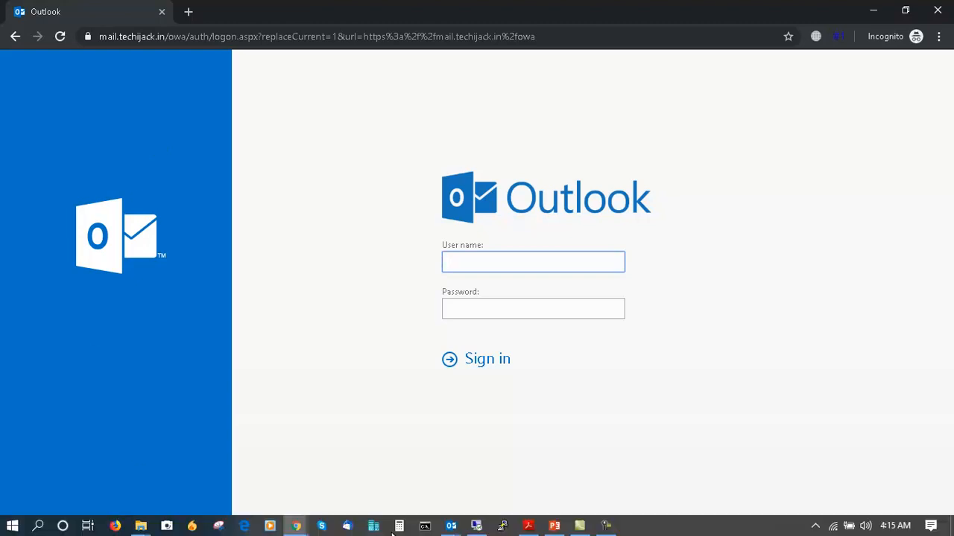
Load mail.techijack.in/owa in Microsoft Edge
{"action": "left_click", "coordinate": [245, 527]}
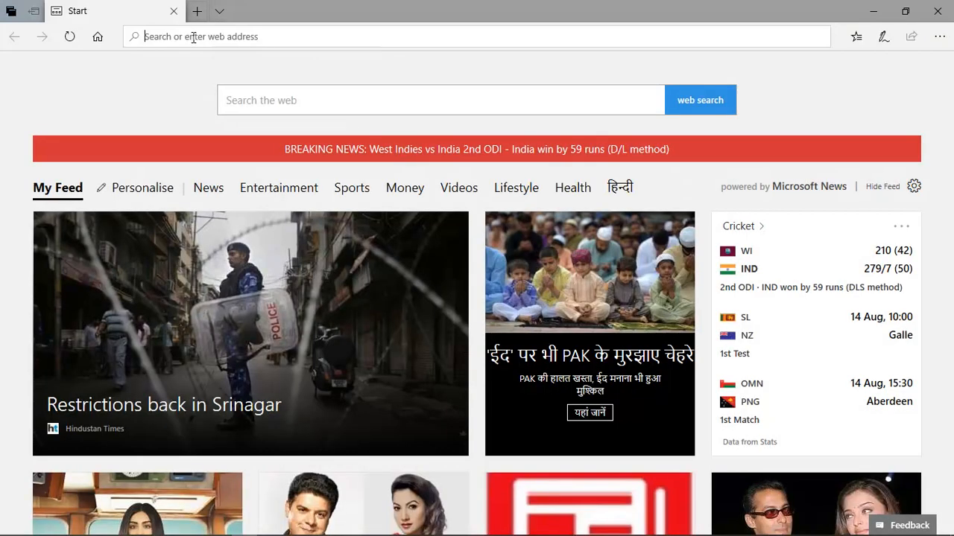
{"action": "type", "text": "https"}
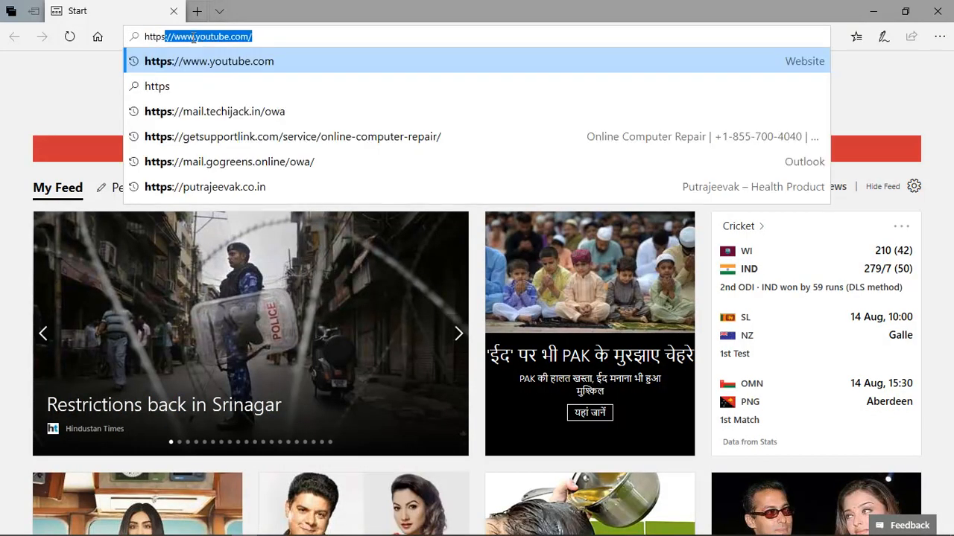
{"action": "key", "text": "BackSpace"}
{"action": "key", "text": "BackSpace"}
{"action": "key", "text": "BackSpace"}
{"action": "key", "text": "BackSpace"}
{"action": "key", "text": "BackSpace"}
{"action": "key", "text": "BackSpace"}
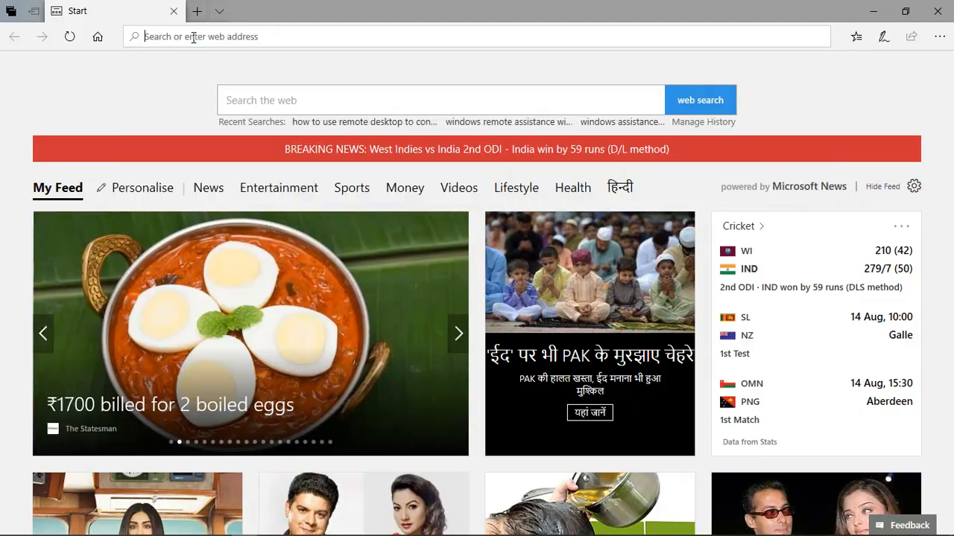
{"action": "type", "text": "mail.techijack.in/"}
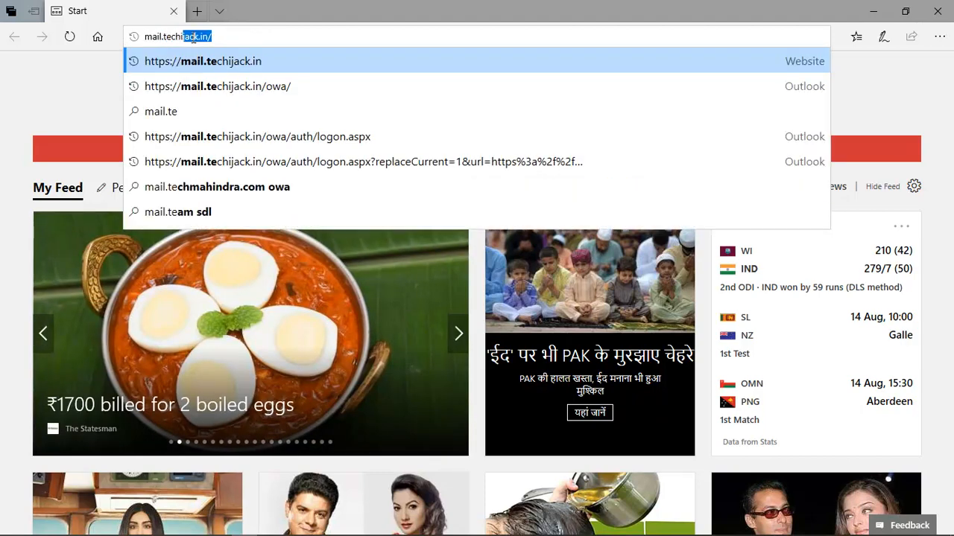
{"action": "key", "text": "Return"}
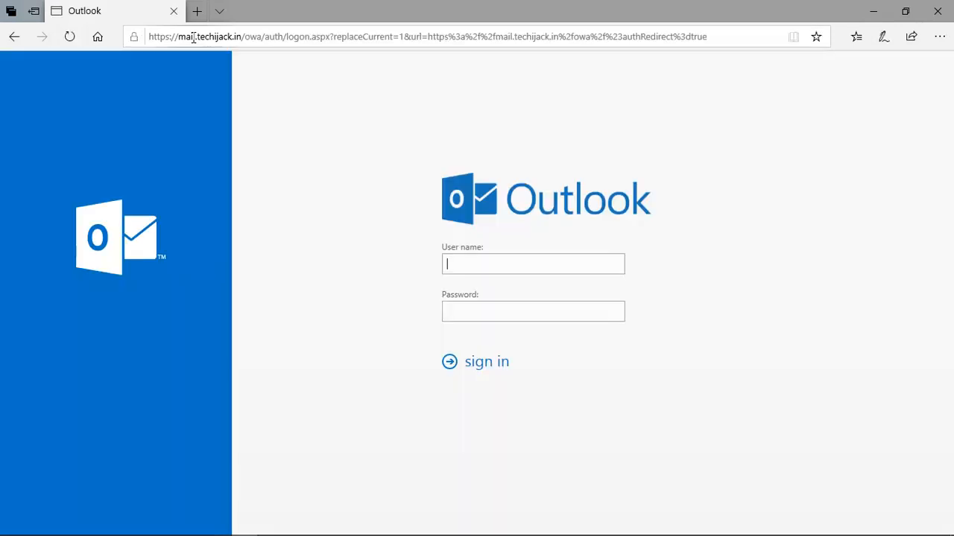
Review the Sectigo certificate's validity dates and mail.techijack.in DNS name, then close the details
{"action": "left_click", "coordinate": [136, 38]}
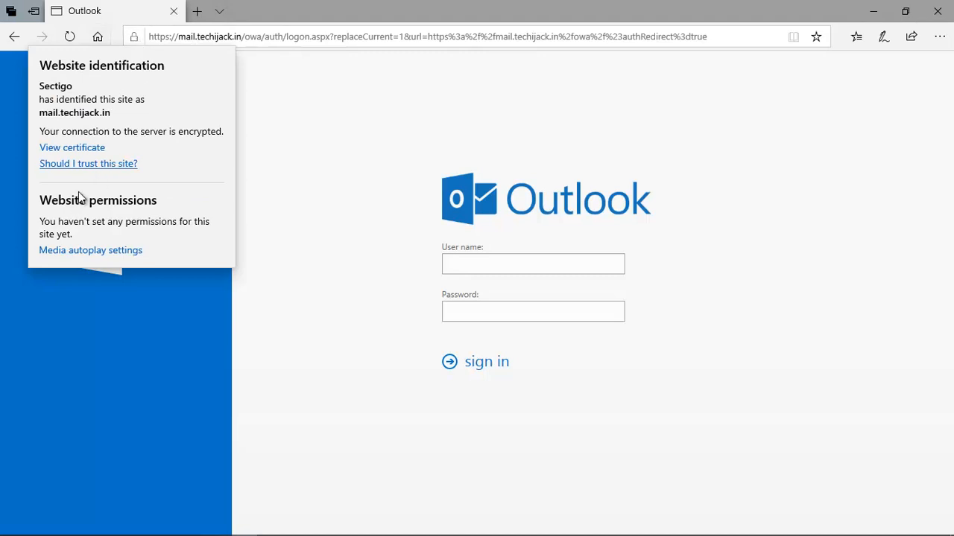
{"action": "left_click", "coordinate": [78, 148]}
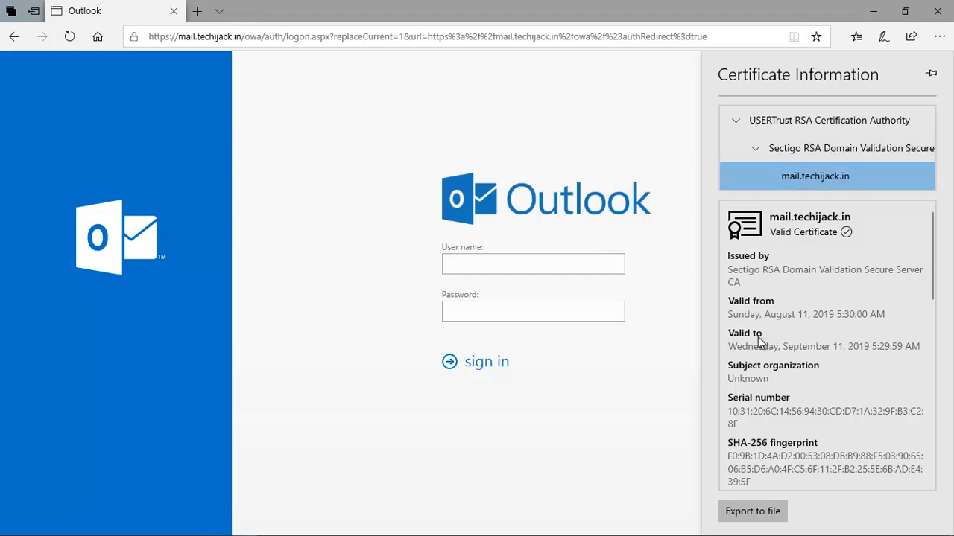
{"action": "left_click_drag", "start_coordinate": [781, 313], "coordinate": [885, 315]}
{"action": "left_click_drag", "start_coordinate": [830, 347], "coordinate": [885, 347]}
{"action": "scroll", "coordinate": [815, 384], "scroll_direction": "down", "scroll_amount": 10}
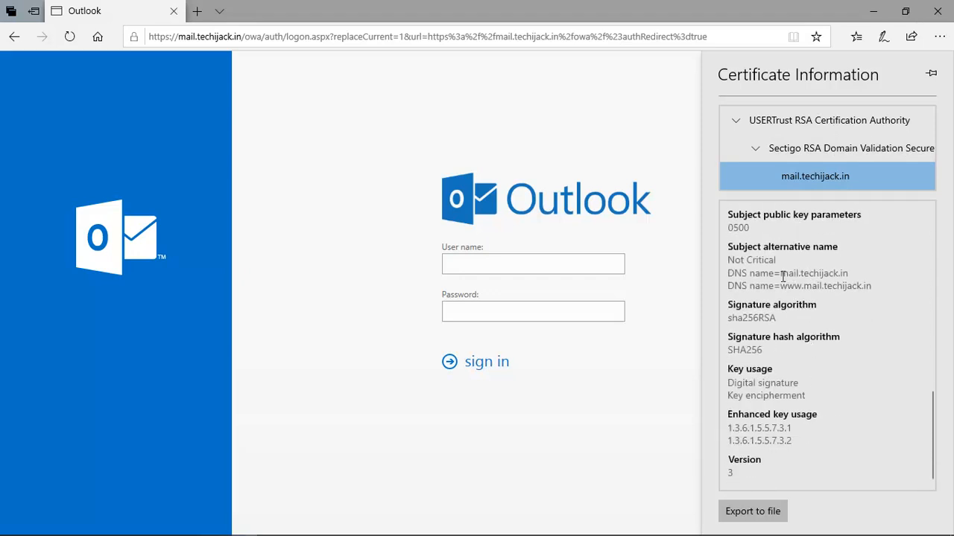
{"action": "left_click_drag", "start_coordinate": [781, 273], "coordinate": [858, 269]}
{"action": "left_click", "coordinate": [828, 322]}
{"action": "scroll", "coordinate": [816, 362], "scroll_direction": "up", "scroll_amount": 10}
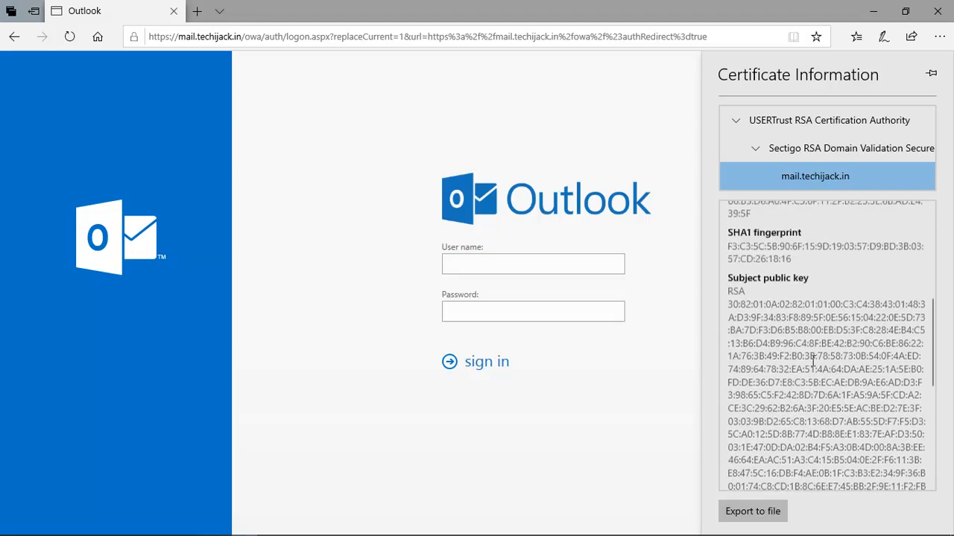
{"action": "left_click", "coordinate": [428, 168]}
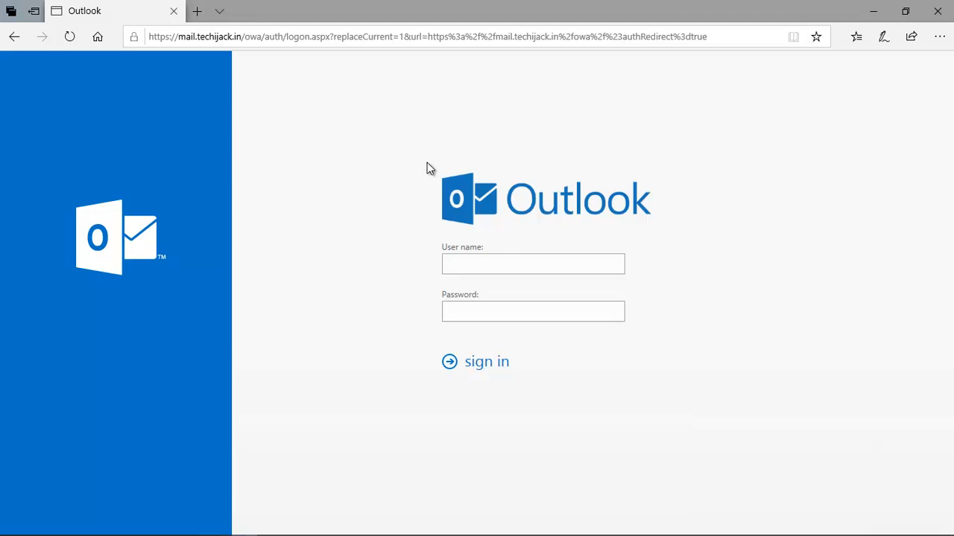
{"action": "left_click", "coordinate": [135, 38]}
{"action": "left_click", "coordinate": [366, 146]}
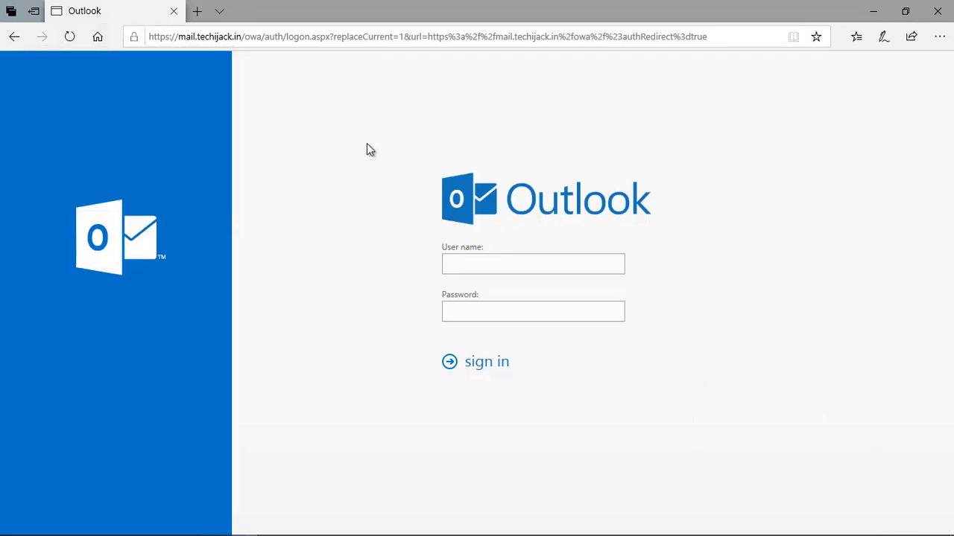